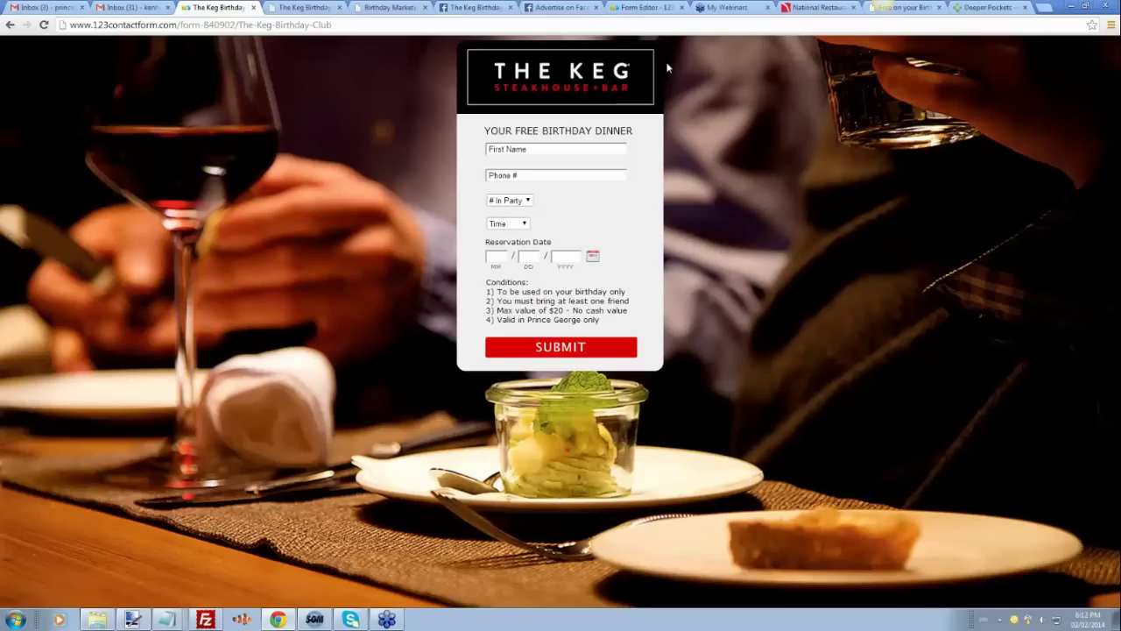
Step: Switch to the form editor for The Keg Birthday Club and expand the form layout settings
click(644, 10)
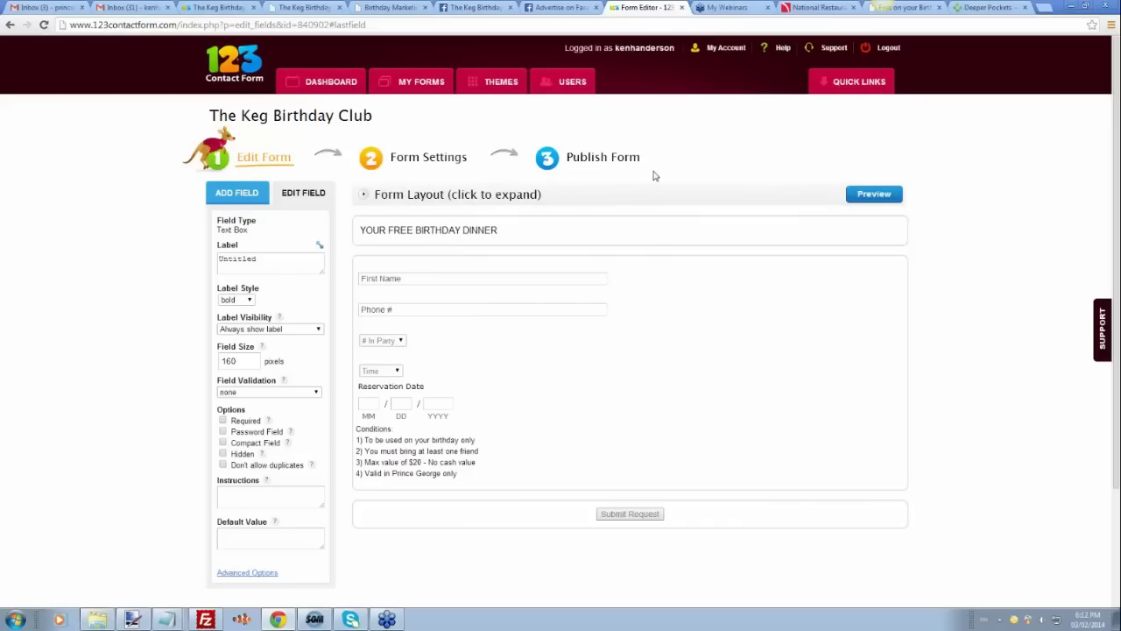
mouse_move(654, 175)
click(639, 197)
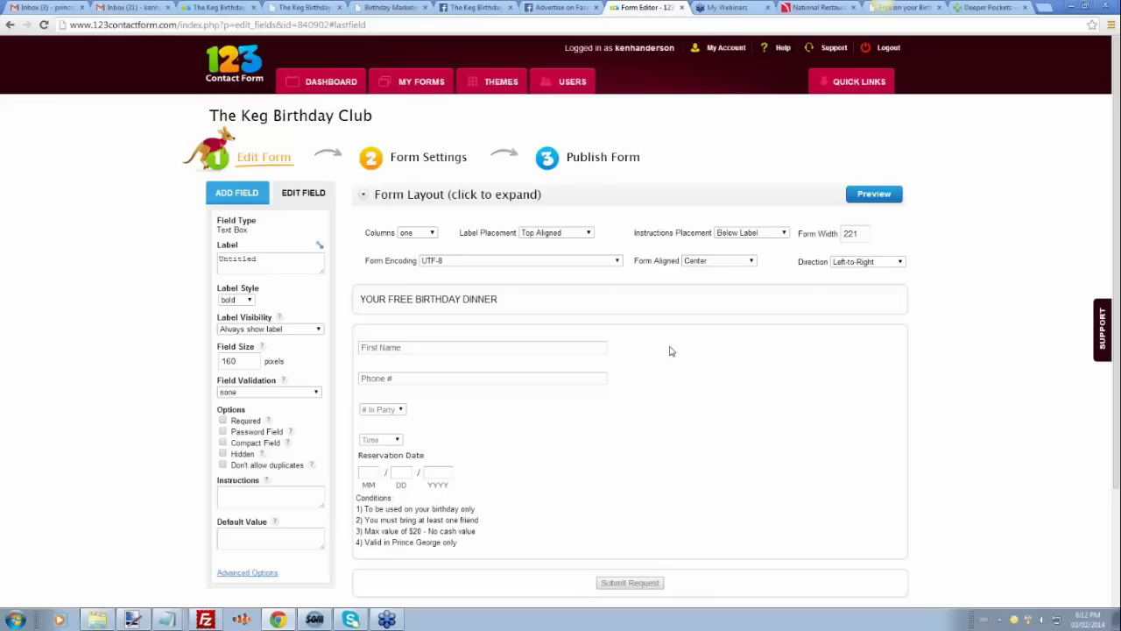
scroll(669, 351, down, 1)
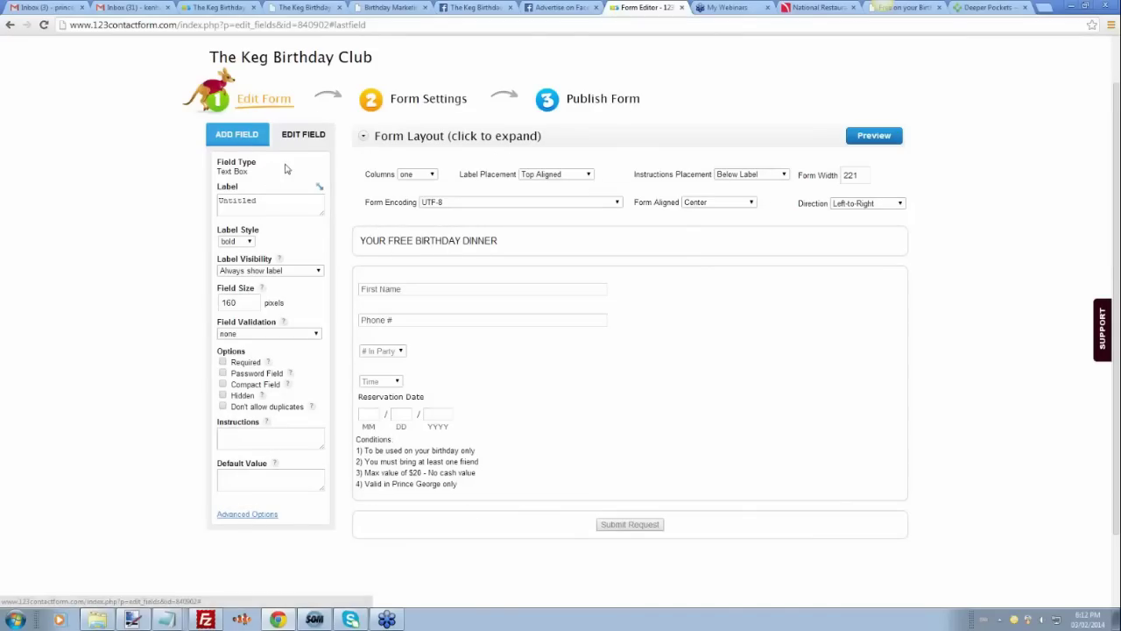
Step: View the "YOUR FREE BIRTHDAY DINNER" headline in its text editor and close it without saving
click(517, 243)
click(222, 194)
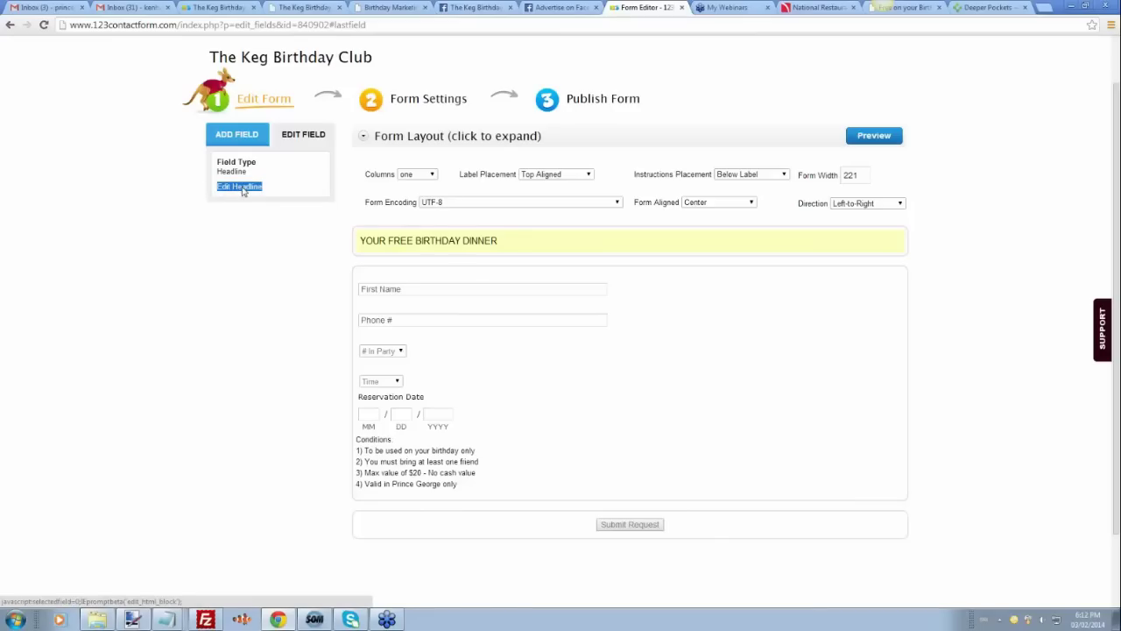
click(244, 191)
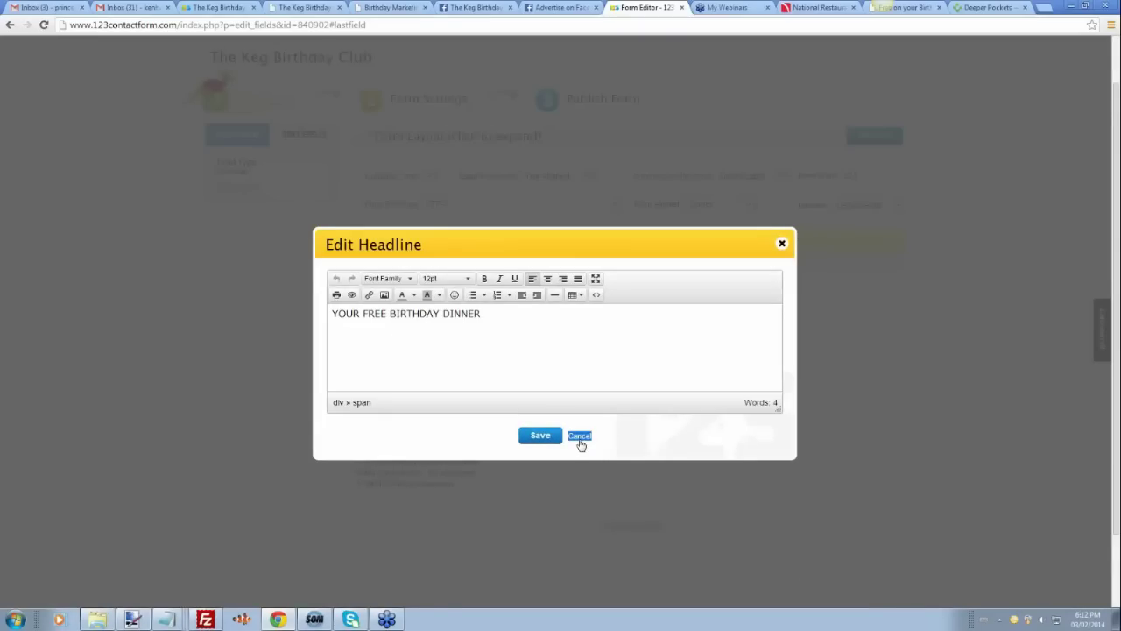
click(580, 436)
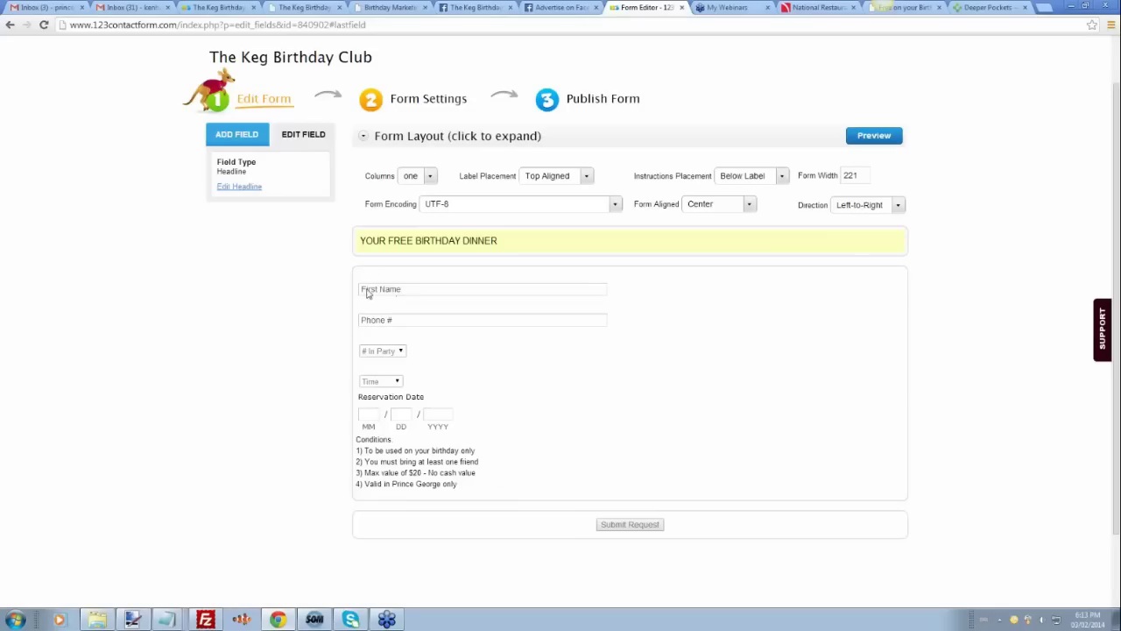
Step: Add a text box field at the end of the form and set its field size to 425 pixels
click(250, 139)
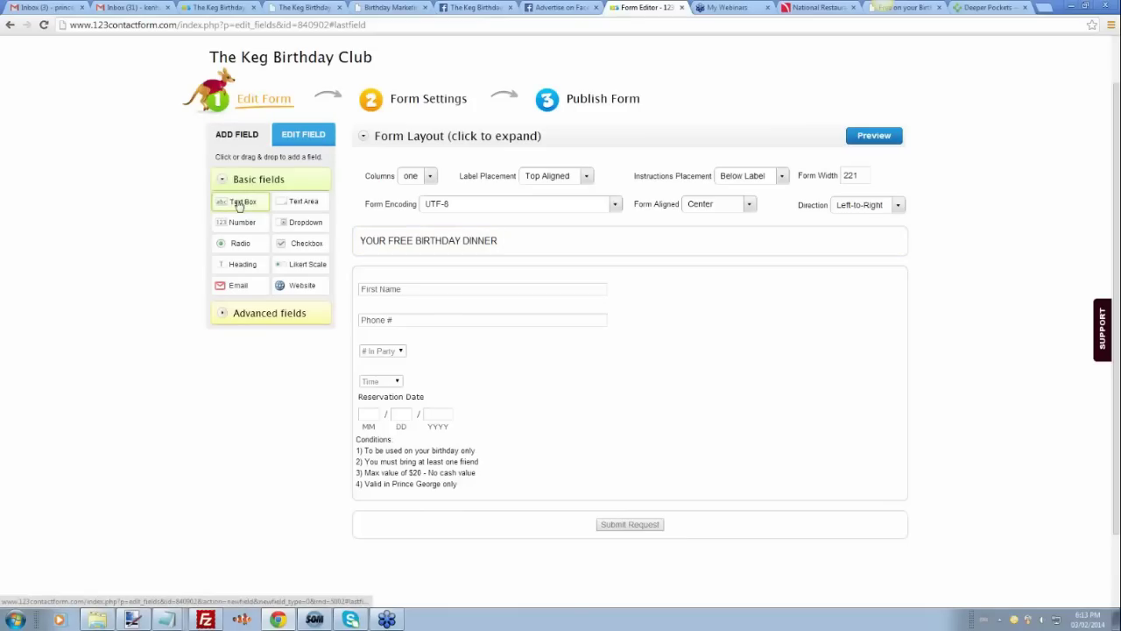
click(239, 203)
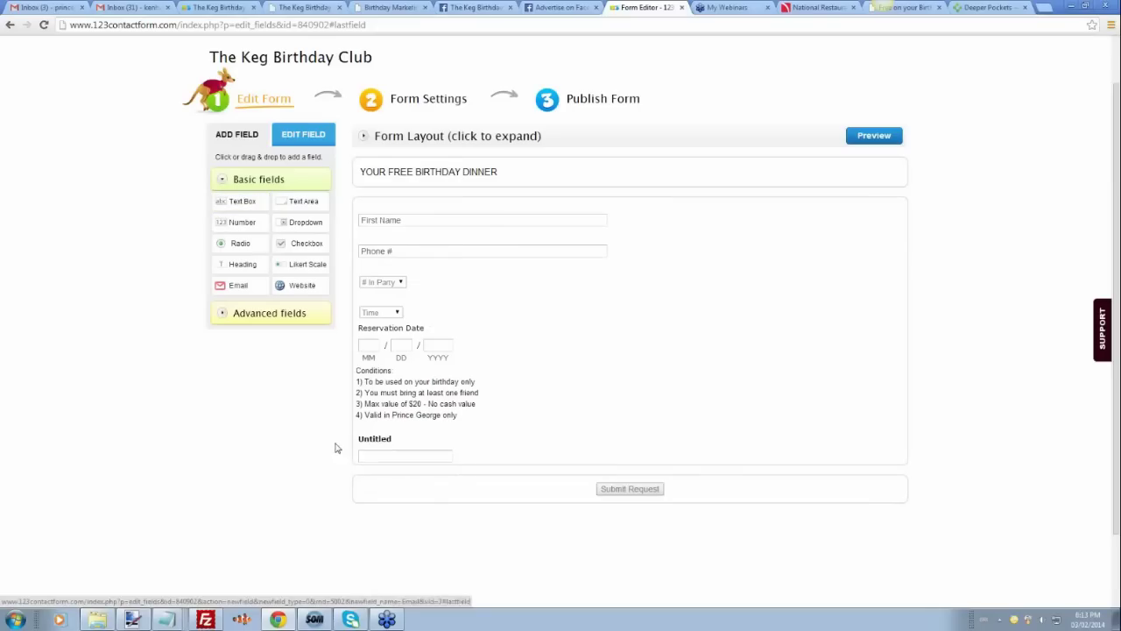
click(491, 452)
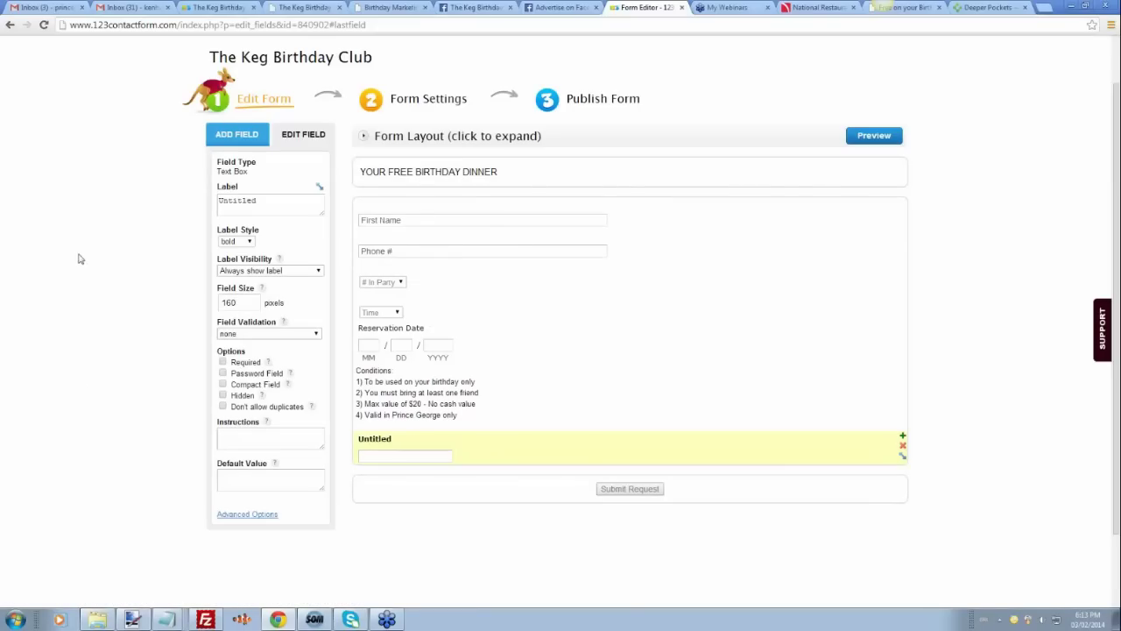
double_click(229, 303)
click(639, 222)
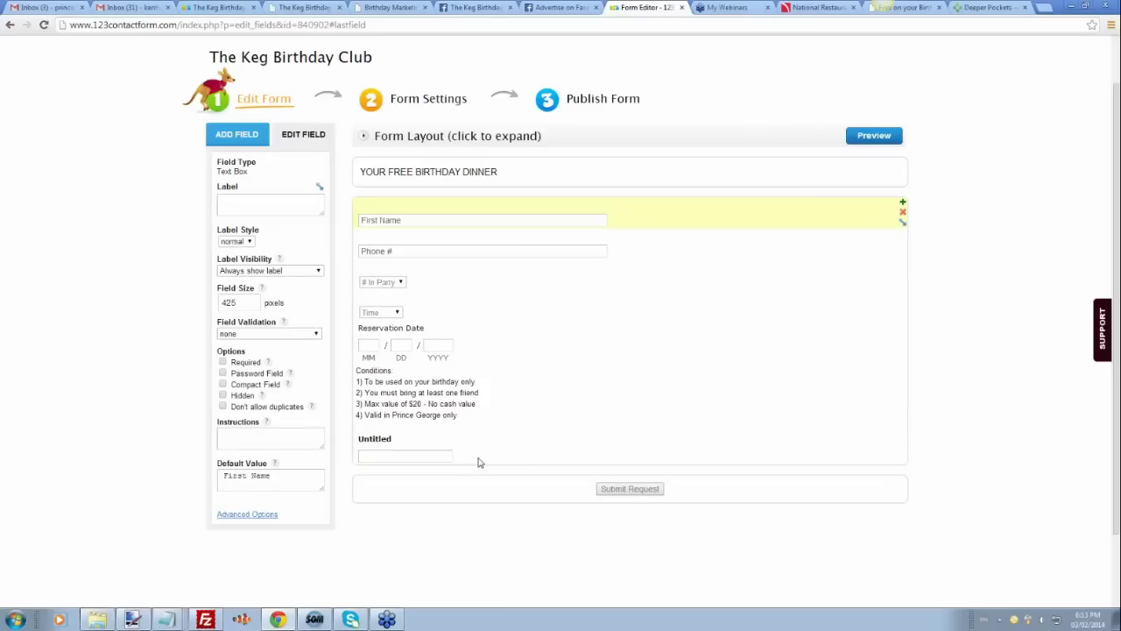
click(523, 459)
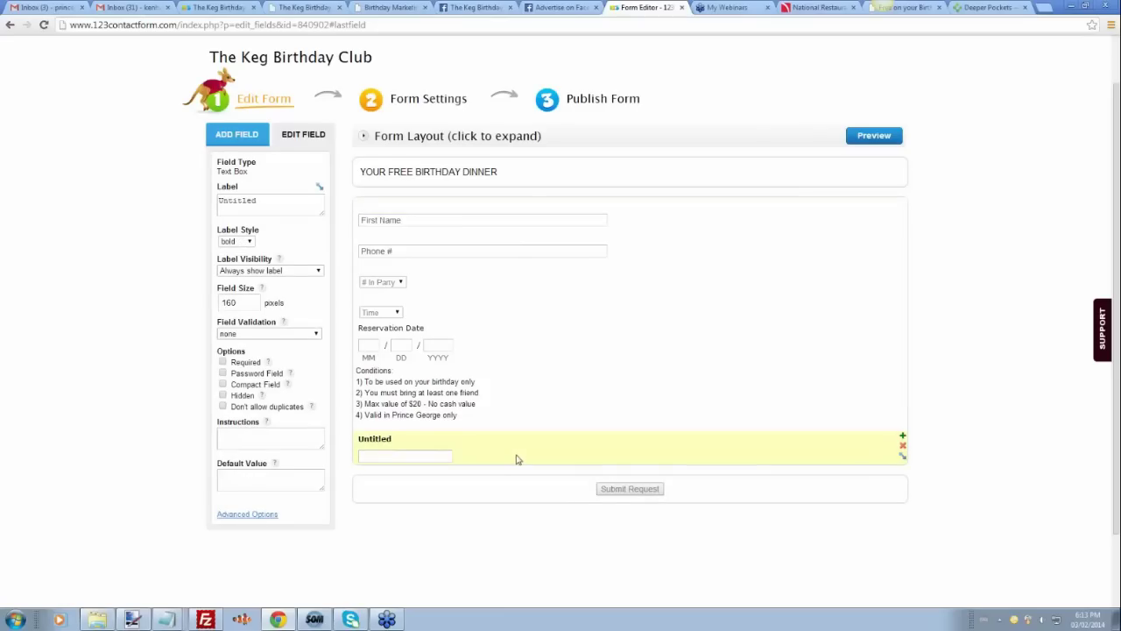
drag(237, 303, 217, 307)
text(425)
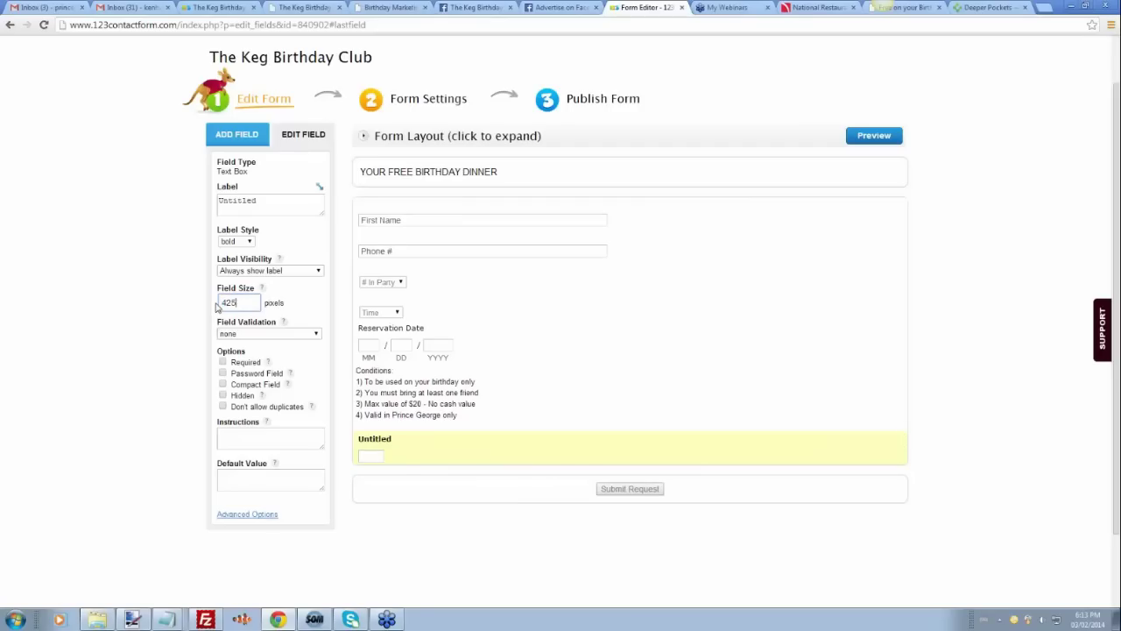
Step: Label the new text box "First Name" in normal style and make the field required
drag(258, 201, 228, 200)
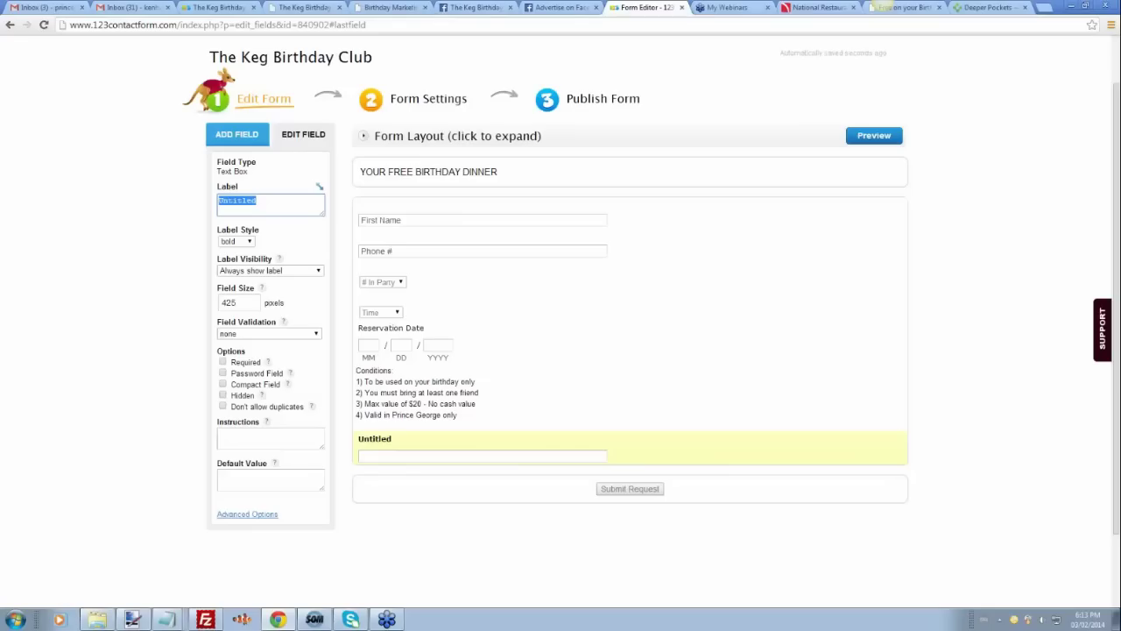
text(F)
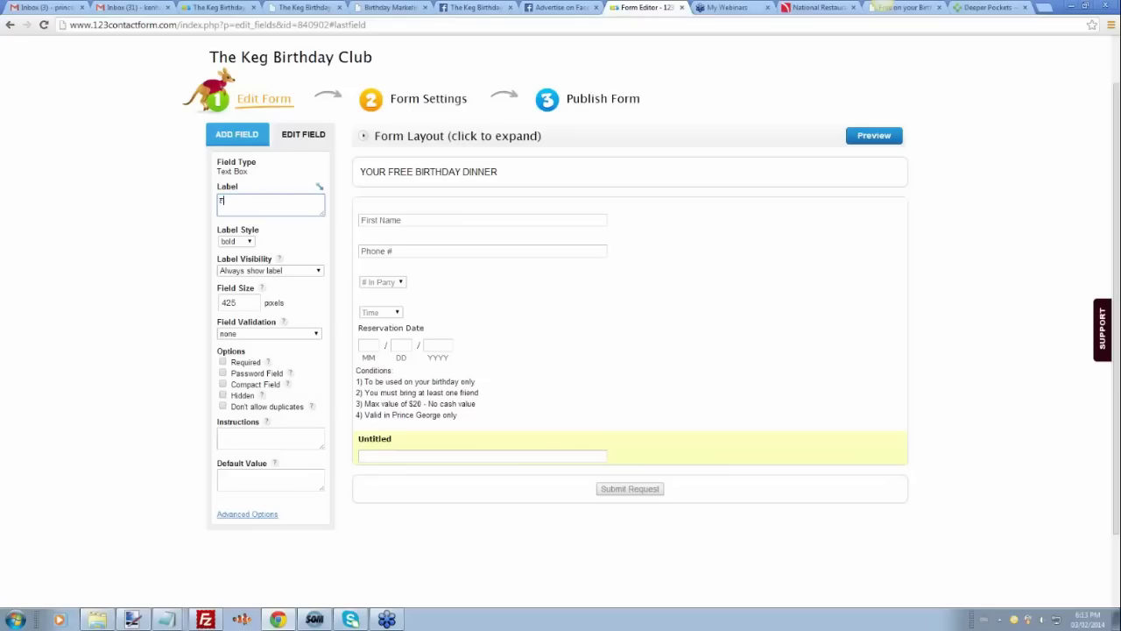
text(irst Name)
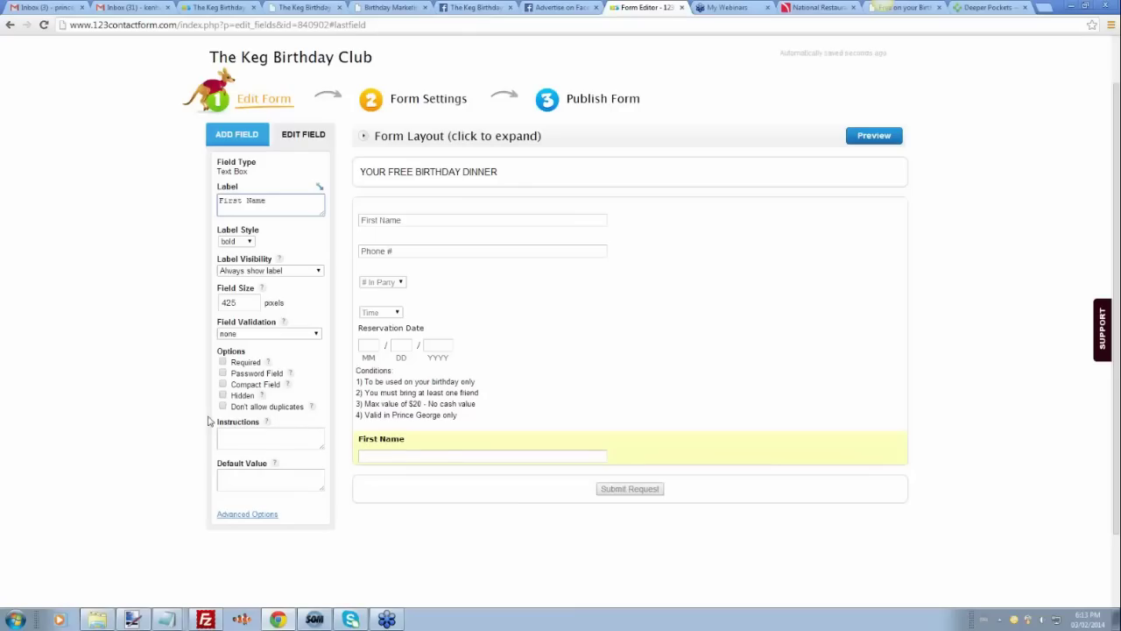
click(249, 242)
click(238, 255)
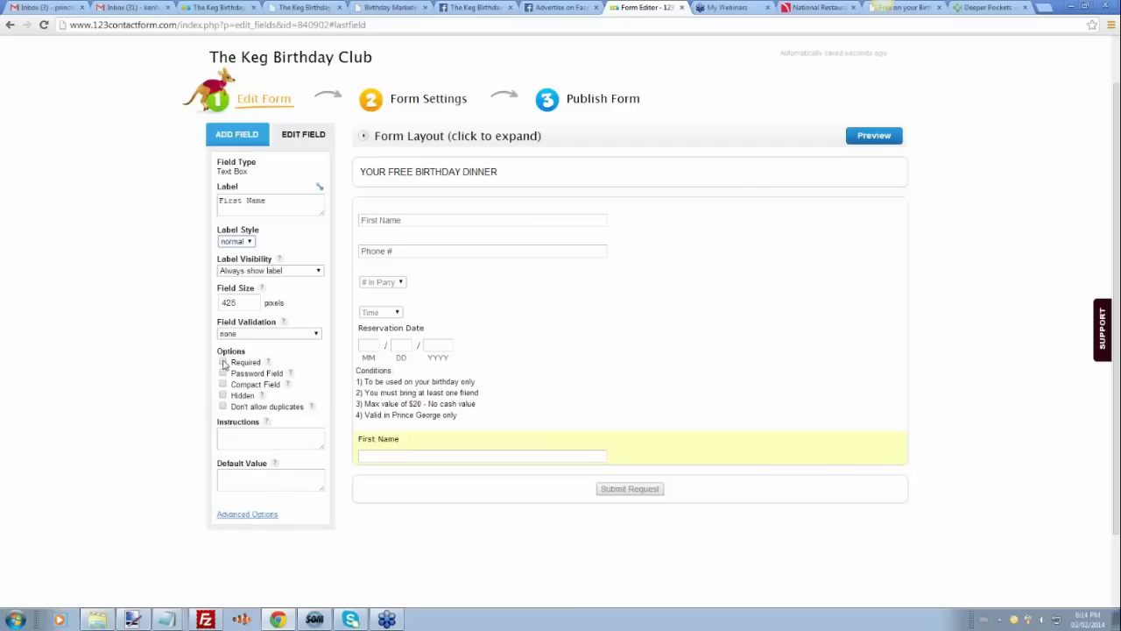
click(223, 362)
Step: Set the new text box's default value to "First Name"
click(270, 478)
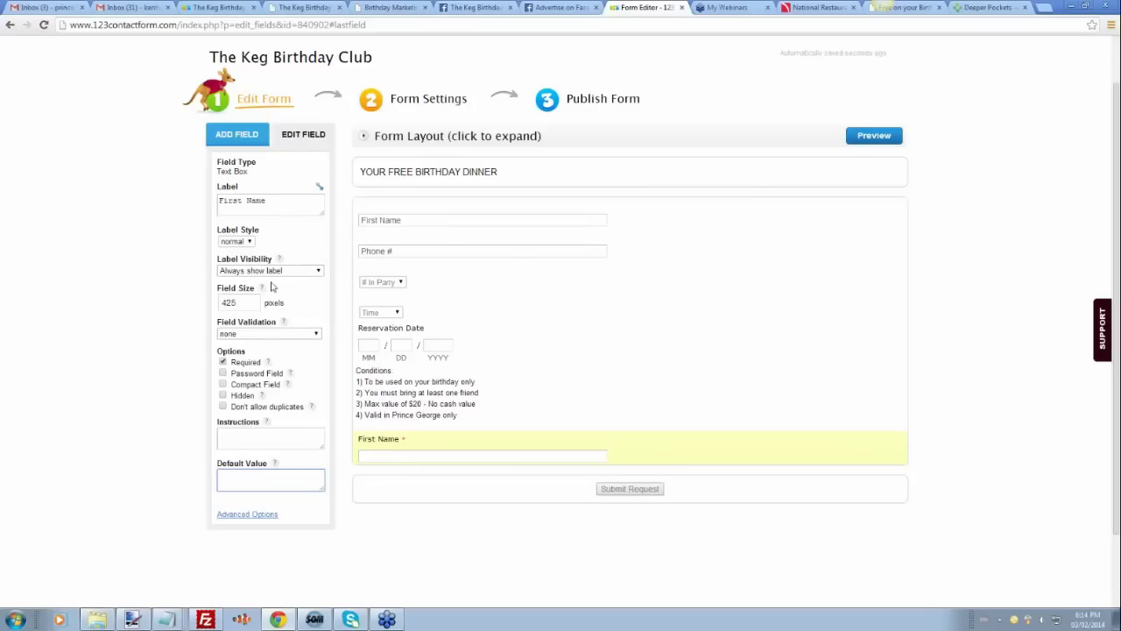
click(263, 437)
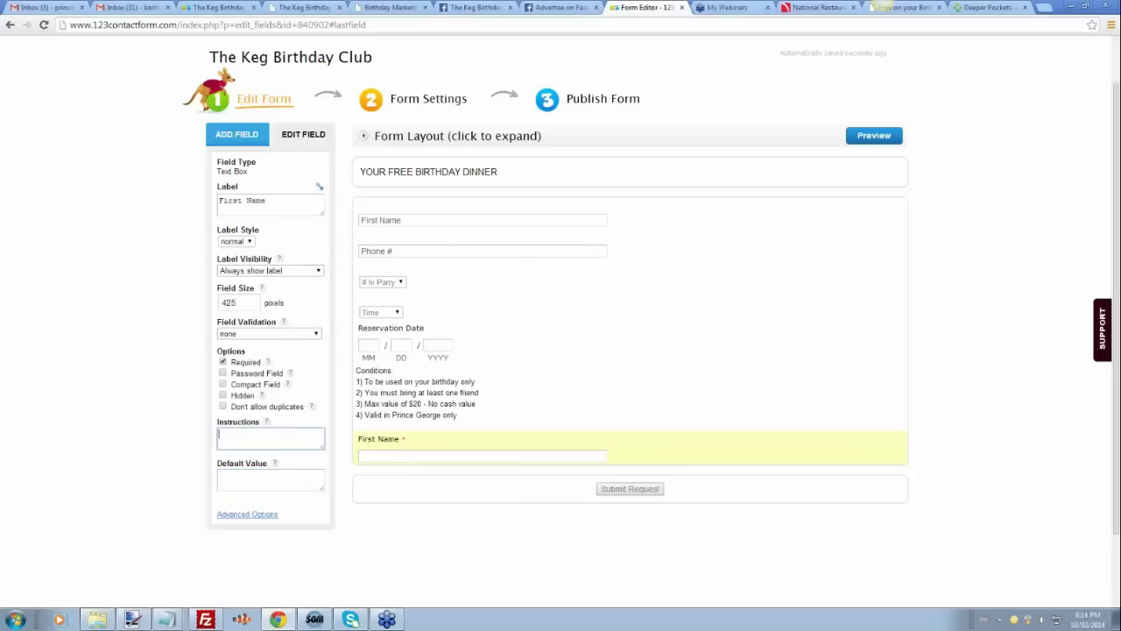
click(262, 479)
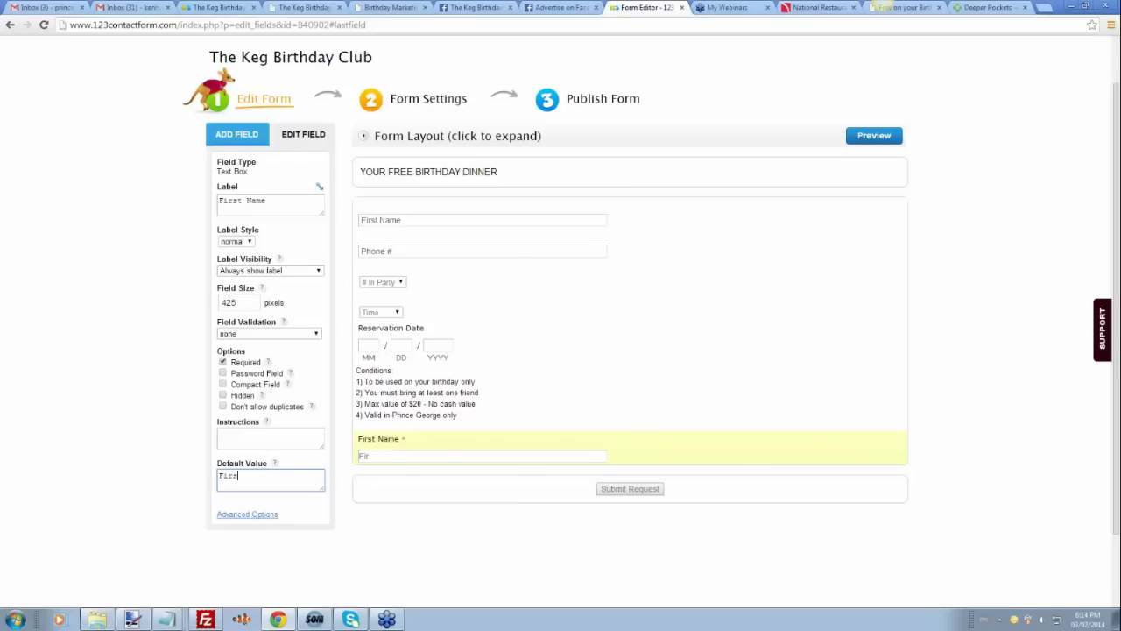
text(First Name)
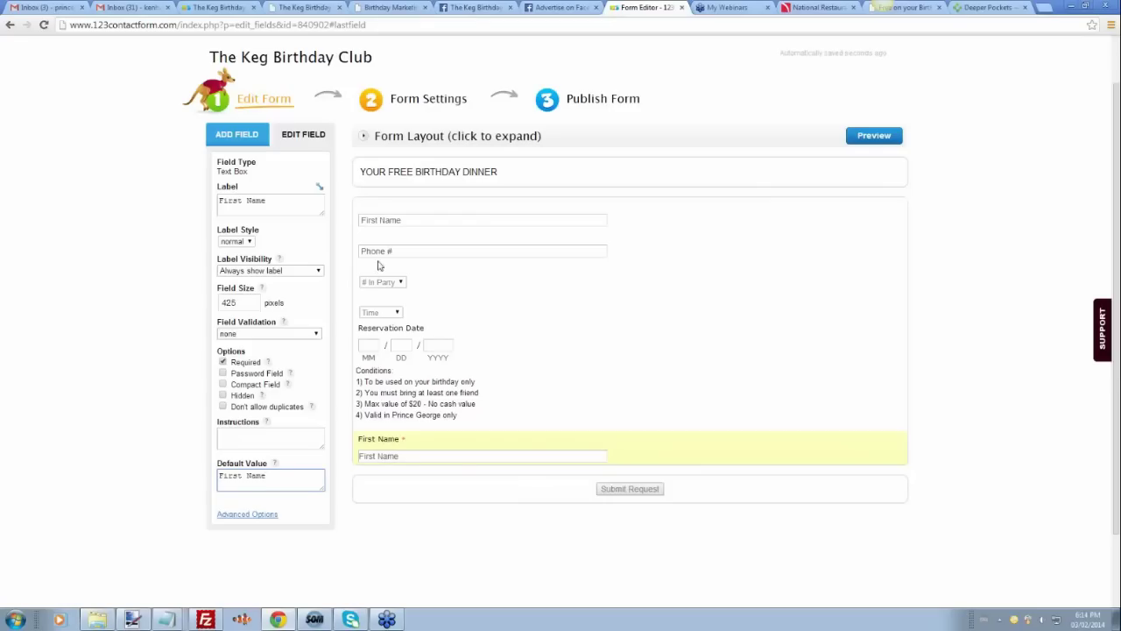
Step: Clear the new text box's label and make the field no longer required
drag(267, 201, 195, 223)
key(BackSpace)
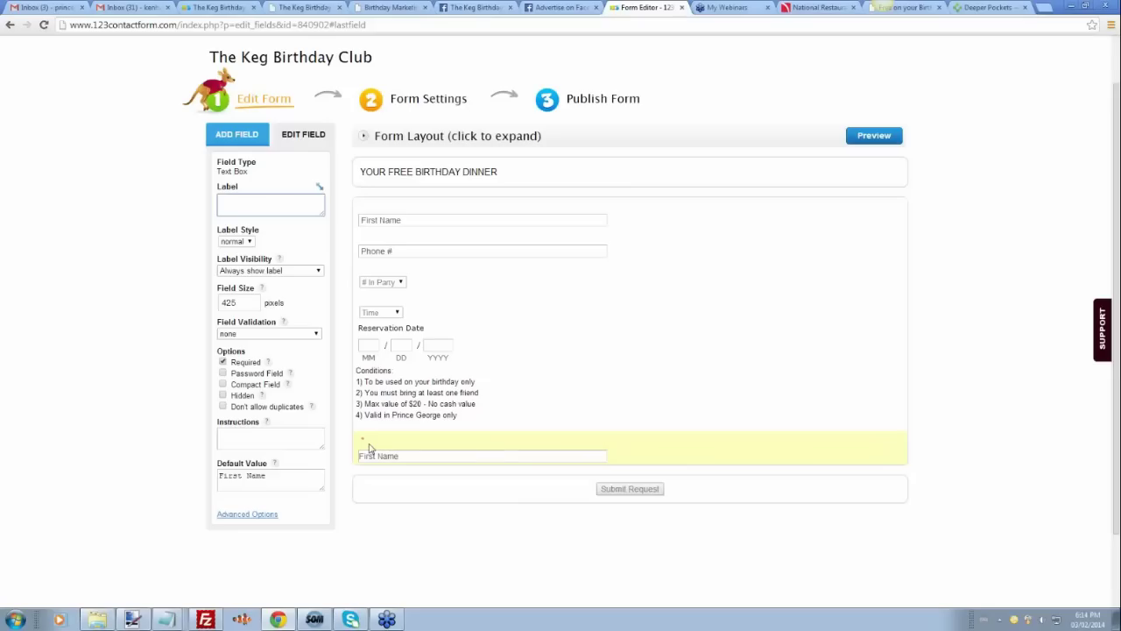
click(223, 363)
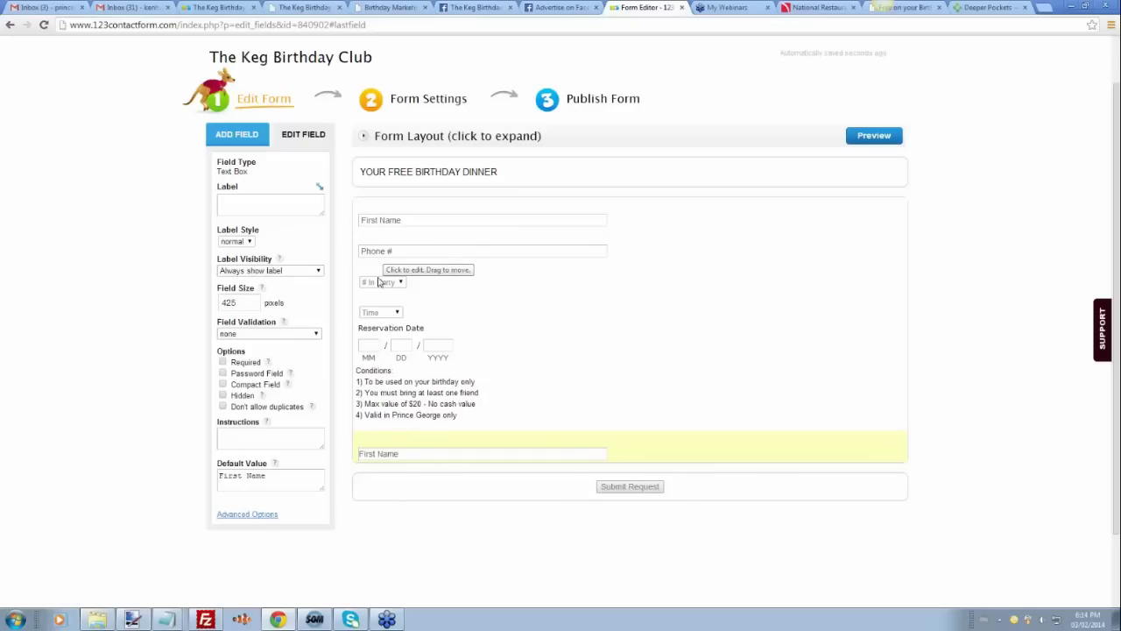
Step: Add a dropdown field below the new First Name text box and open its settings
click(242, 138)
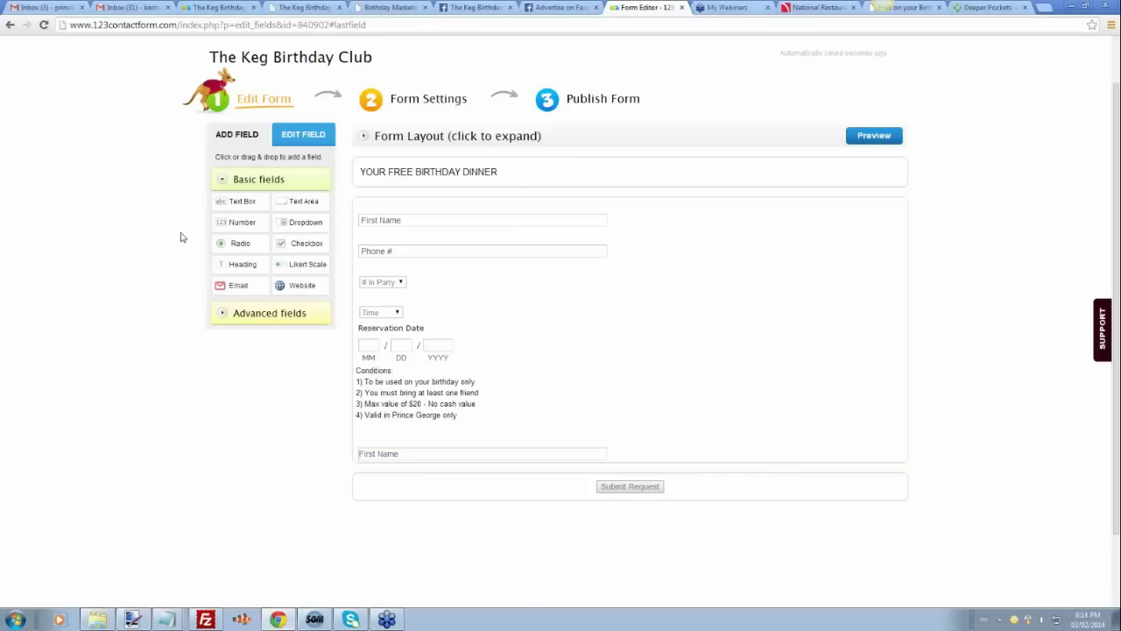
click(304, 227)
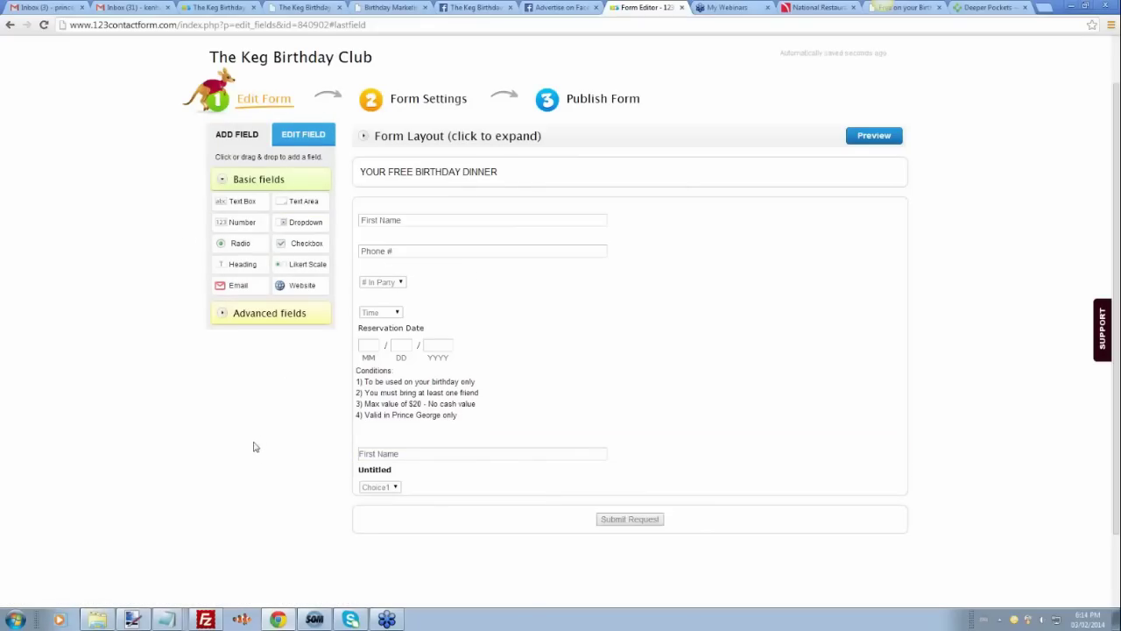
click(438, 484)
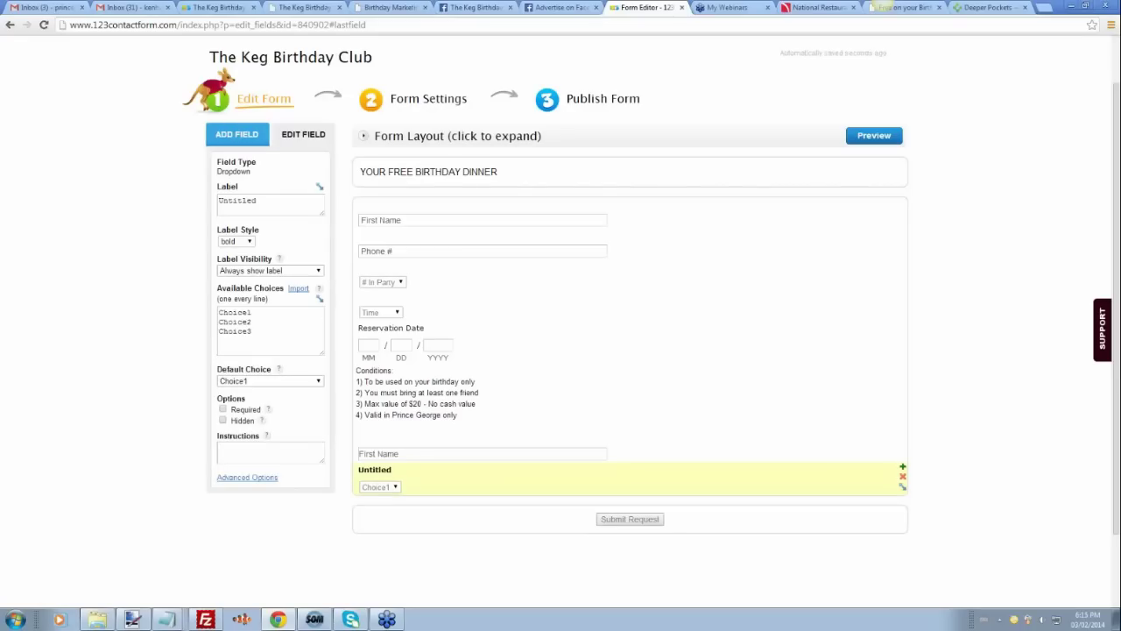
Step: Label the new dropdown "# in Party" and set its label style to normal
drag(257, 200, 207, 210)
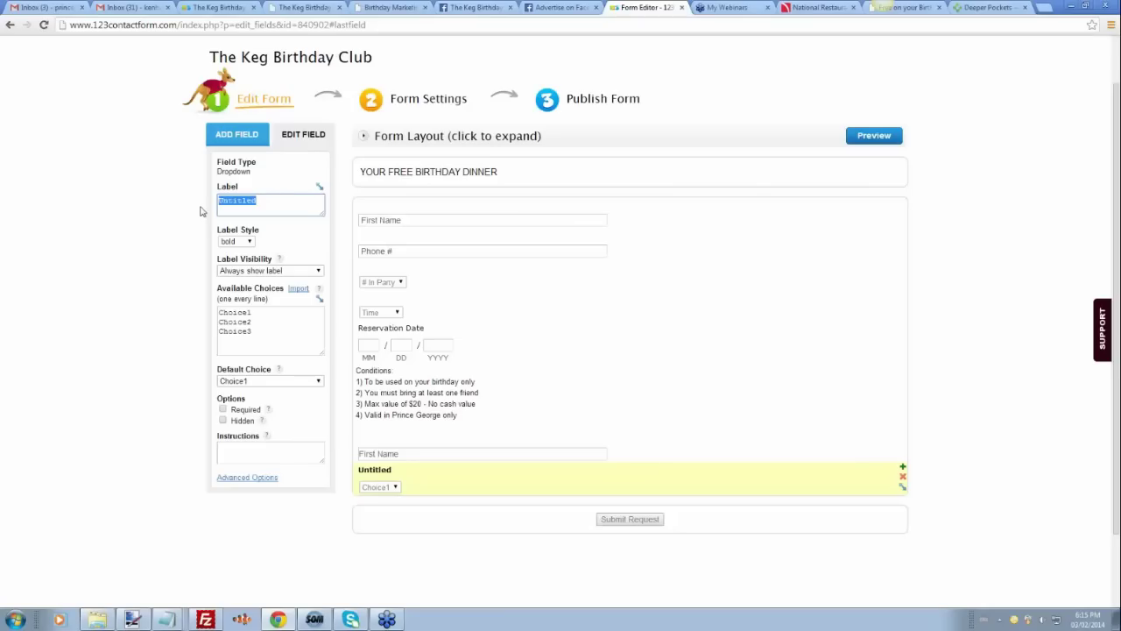
text(#)
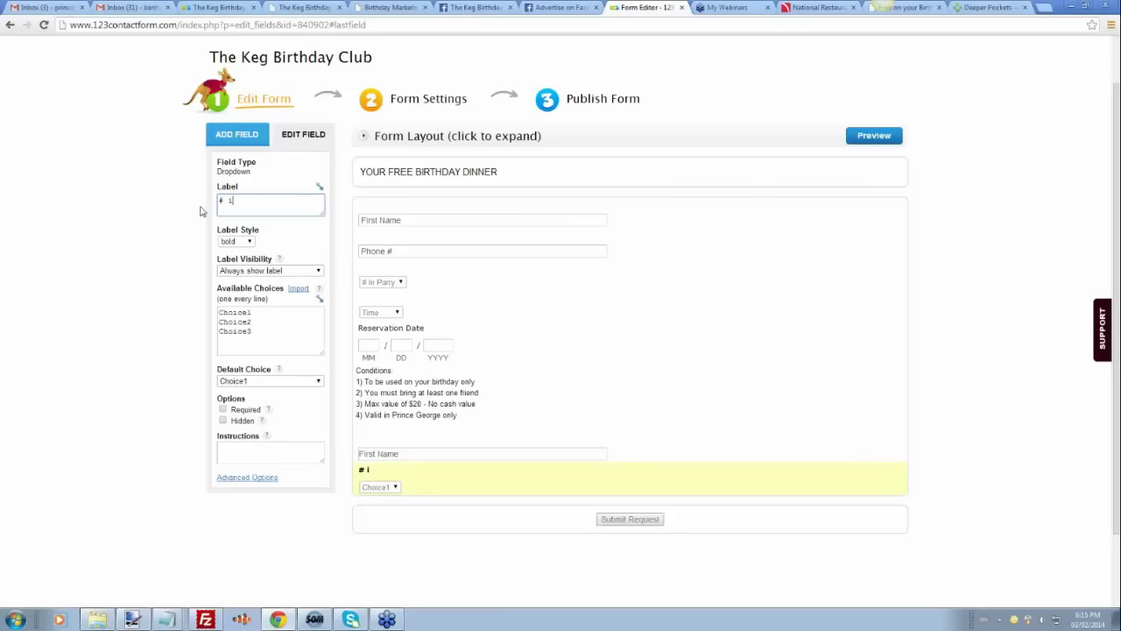
text( in Party)
click(250, 242)
click(242, 254)
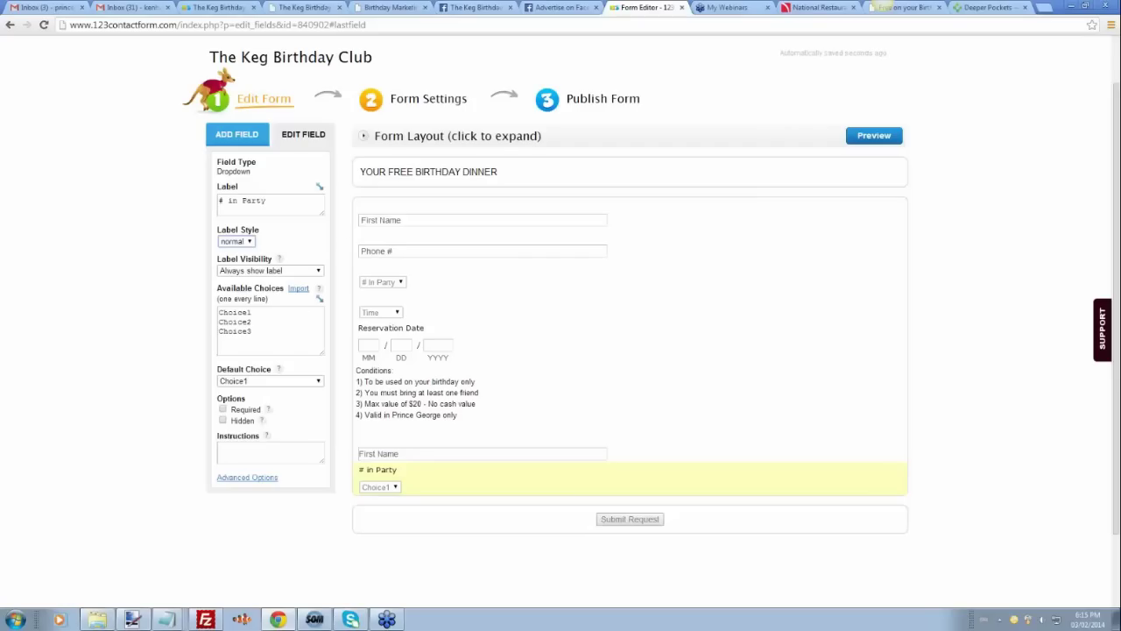
Step: Replace the new dropdown's available choices with 2, 3, 4, 5, 6 and More, one per line
drag(254, 333, 207, 313)
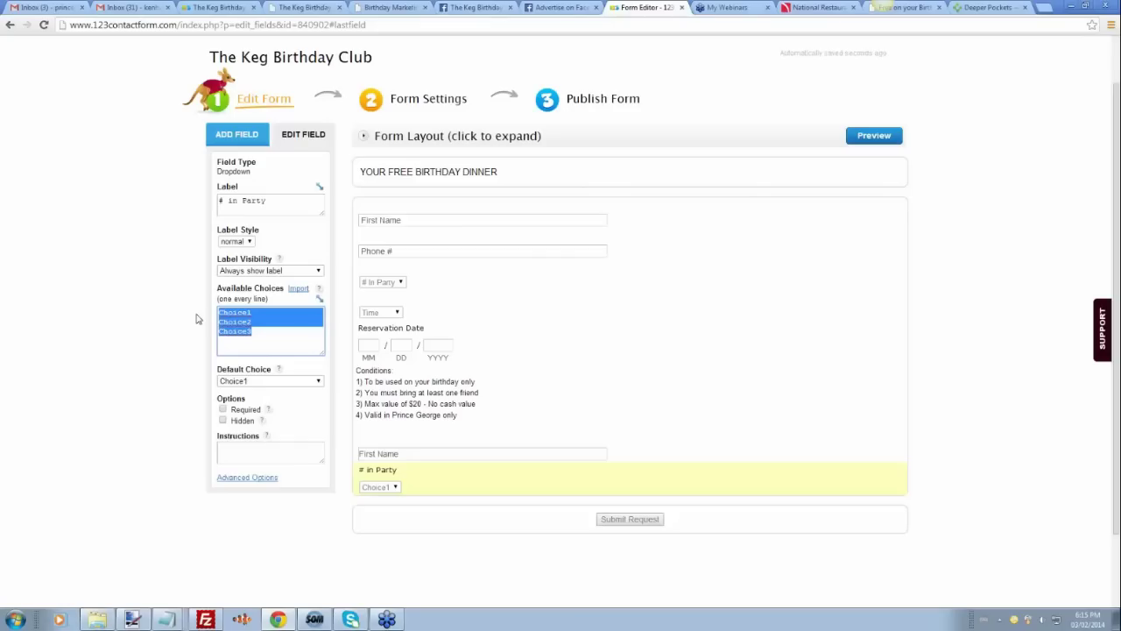
text(2)
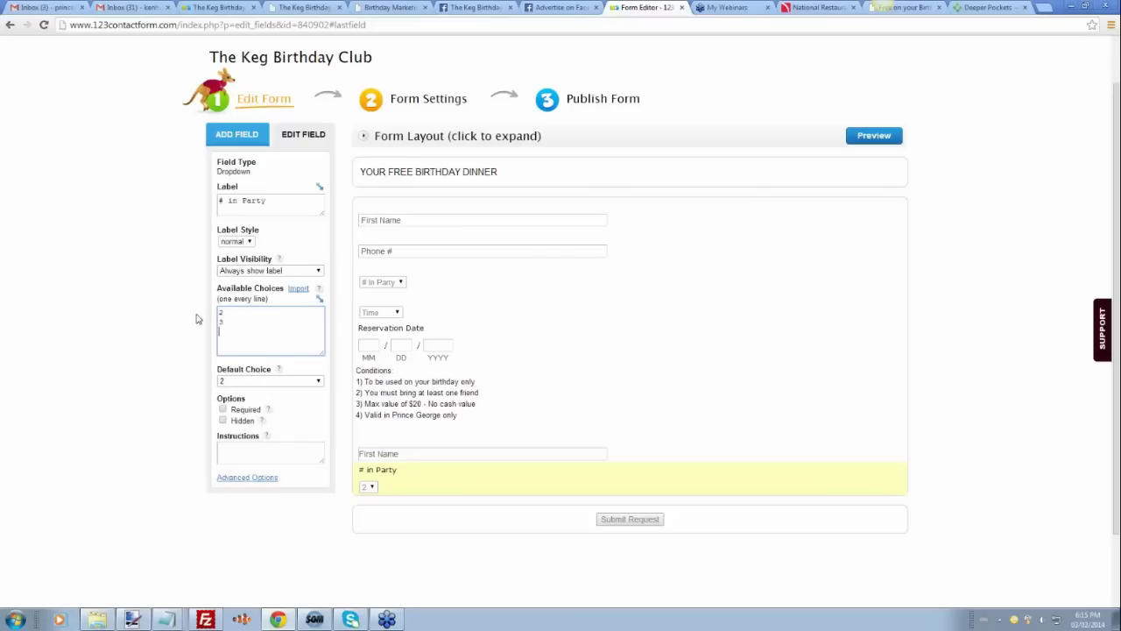
text( 3 4 5)
key(Return)
text(6)
key(Return)
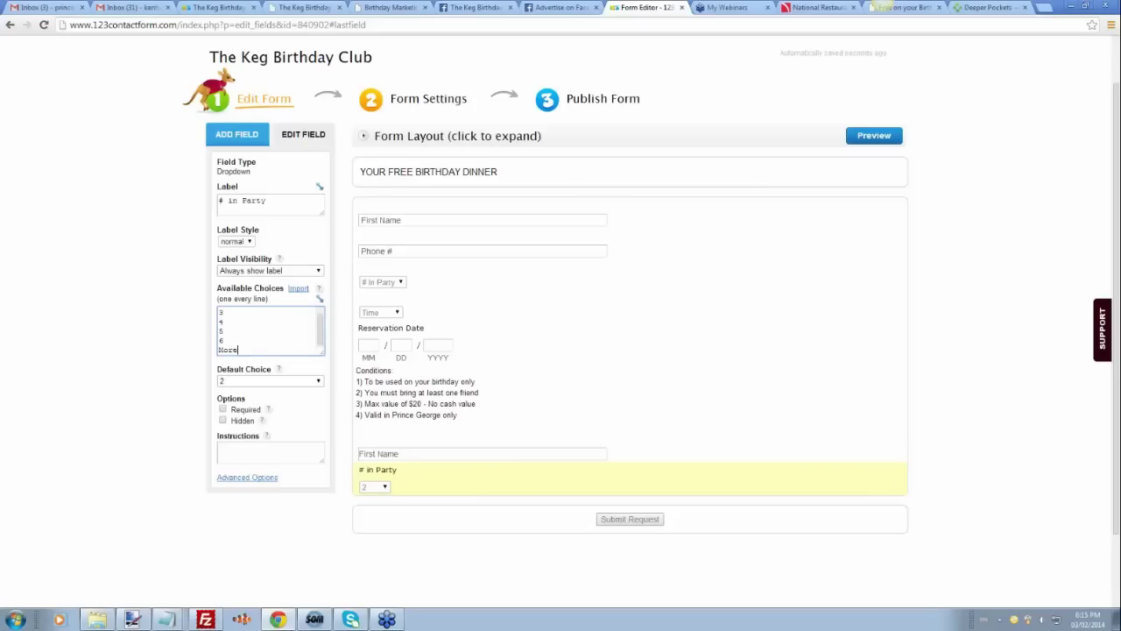
Step: Enter "# in Party" as the new dropdown's instructions and clear its label
click(263, 451)
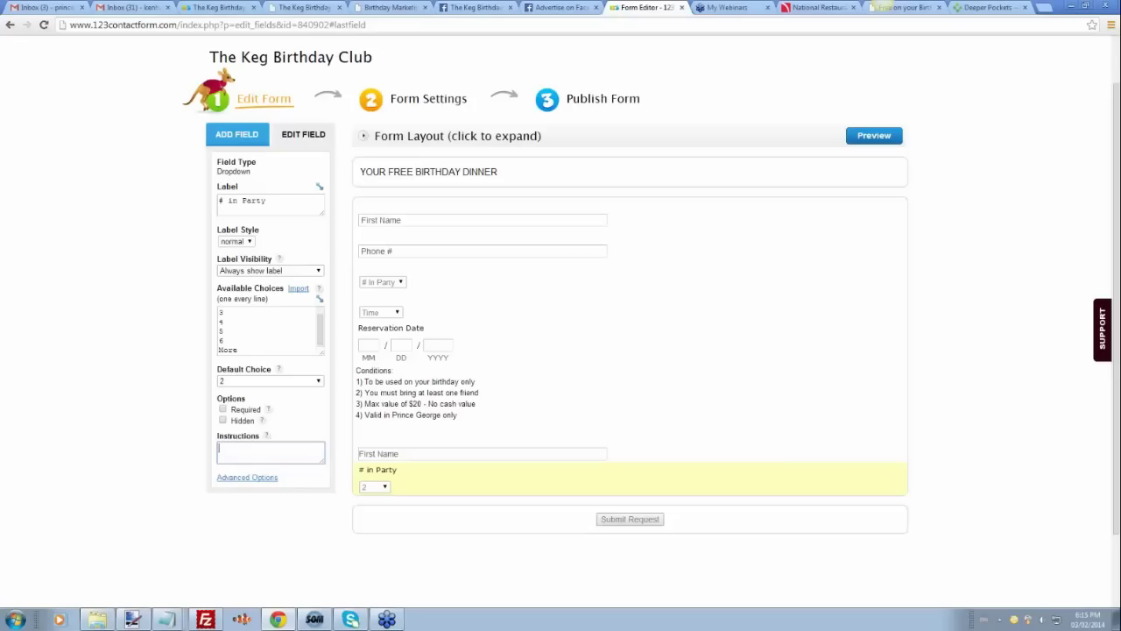
text(# in)
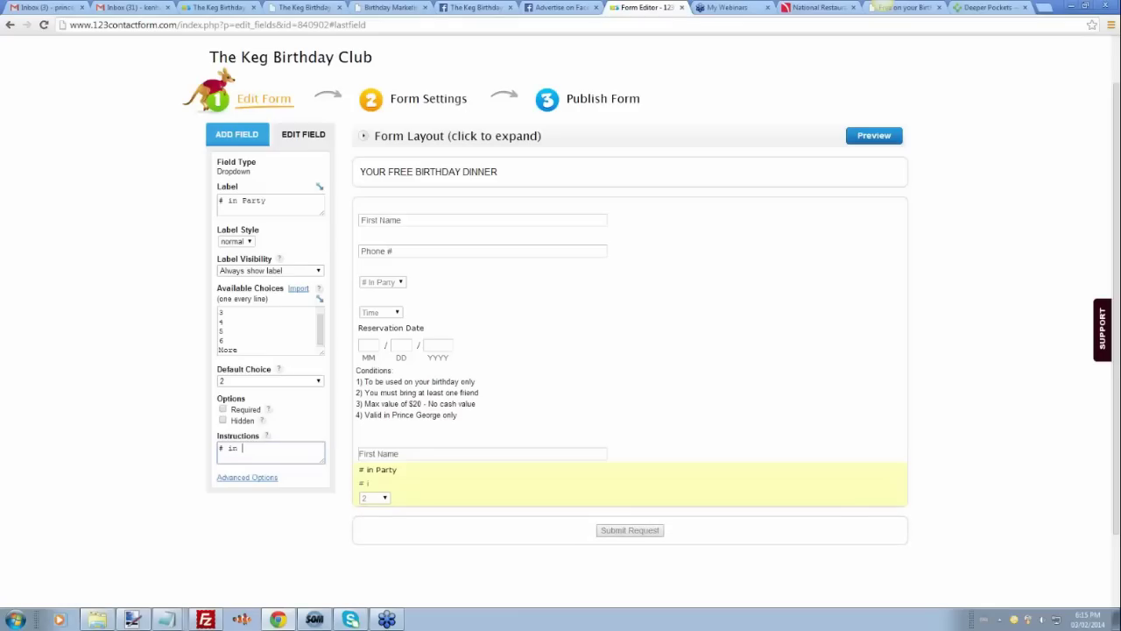
text( Party)
triple_click(268, 198)
key(BackSpace)
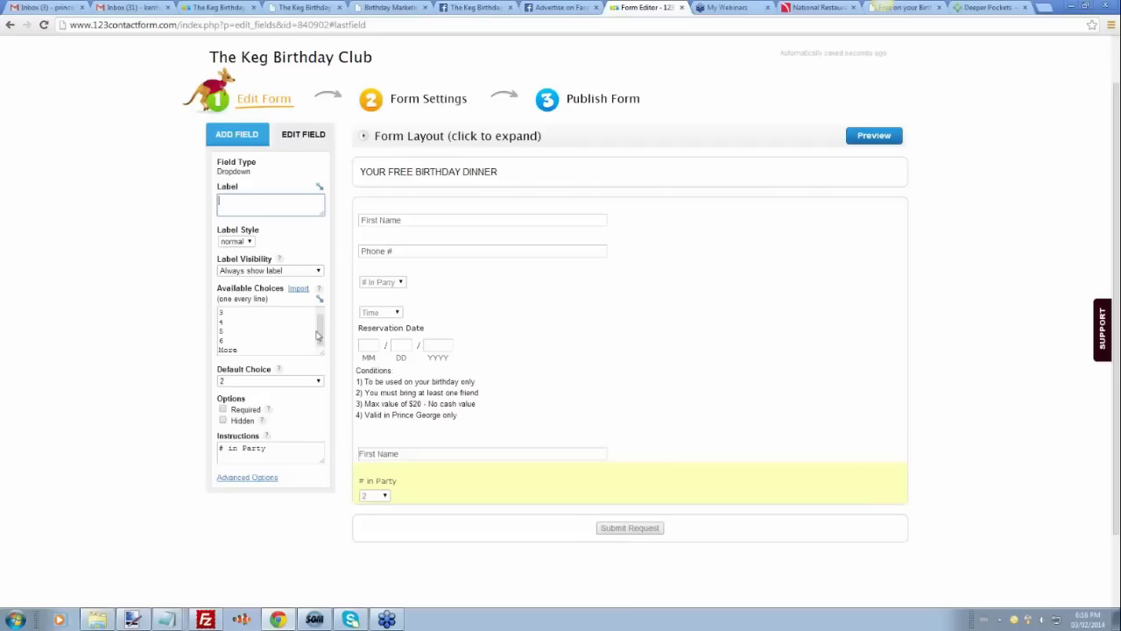
Step: Add "# in Party" as the first available choice of the new dropdown and clear its instructions
drag(321, 331, 321, 312)
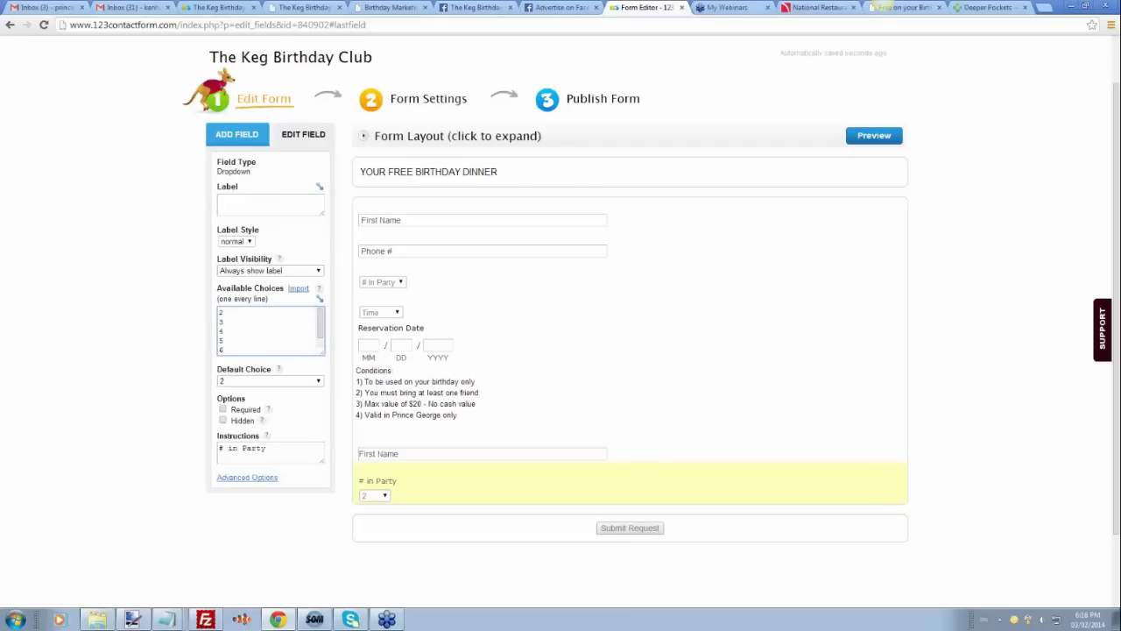
key(Return)
text(# in Party)
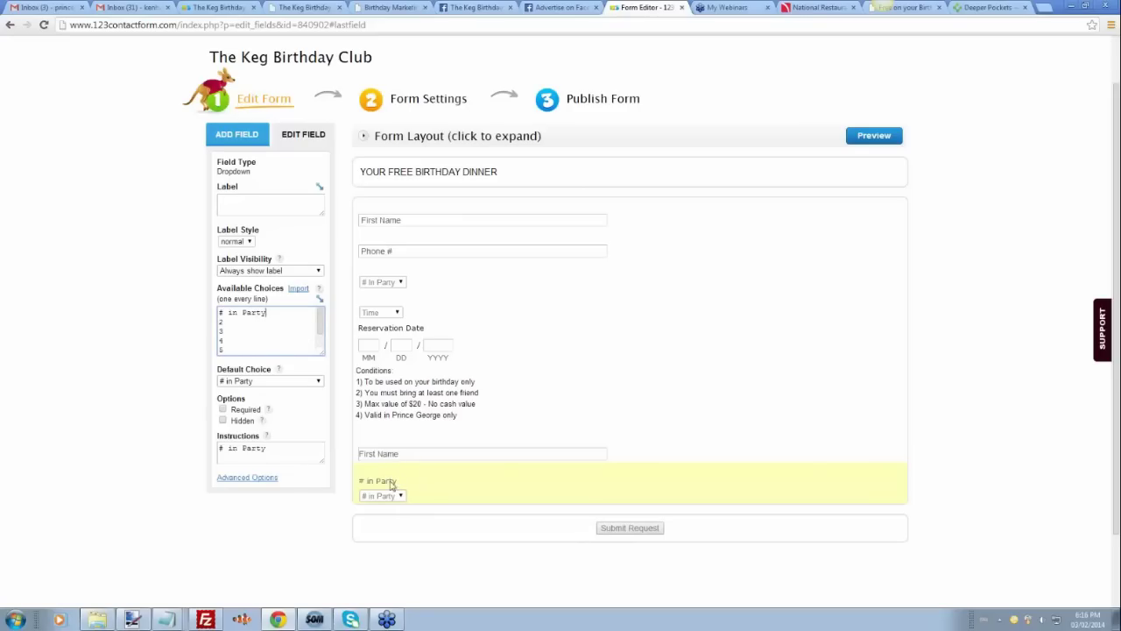
drag(293, 449, 190, 449)
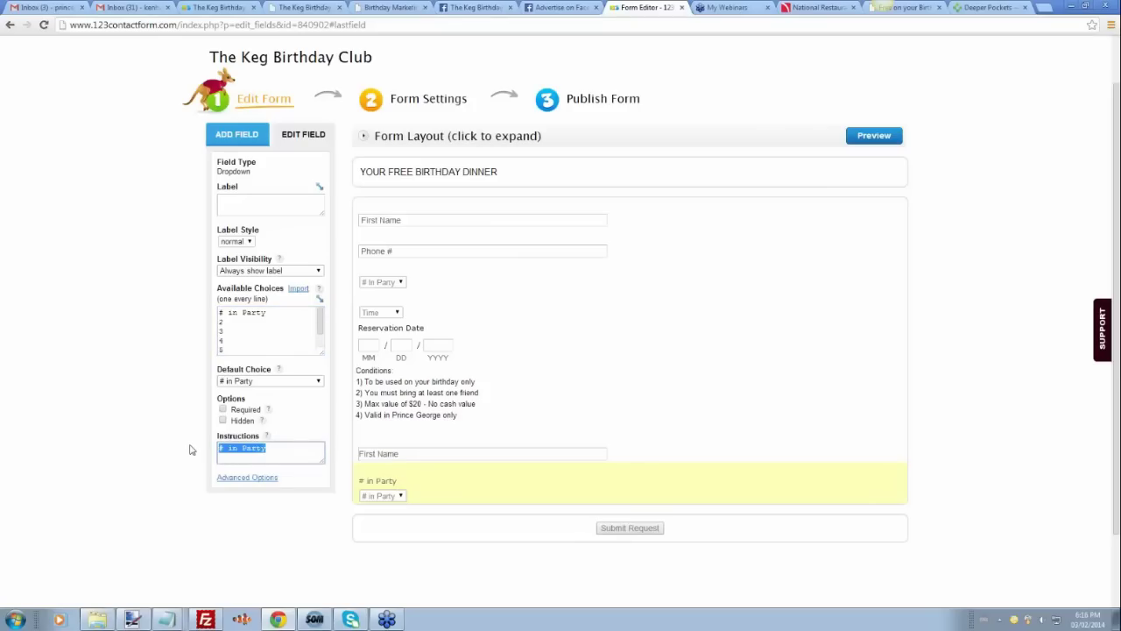
key(BackSpace)
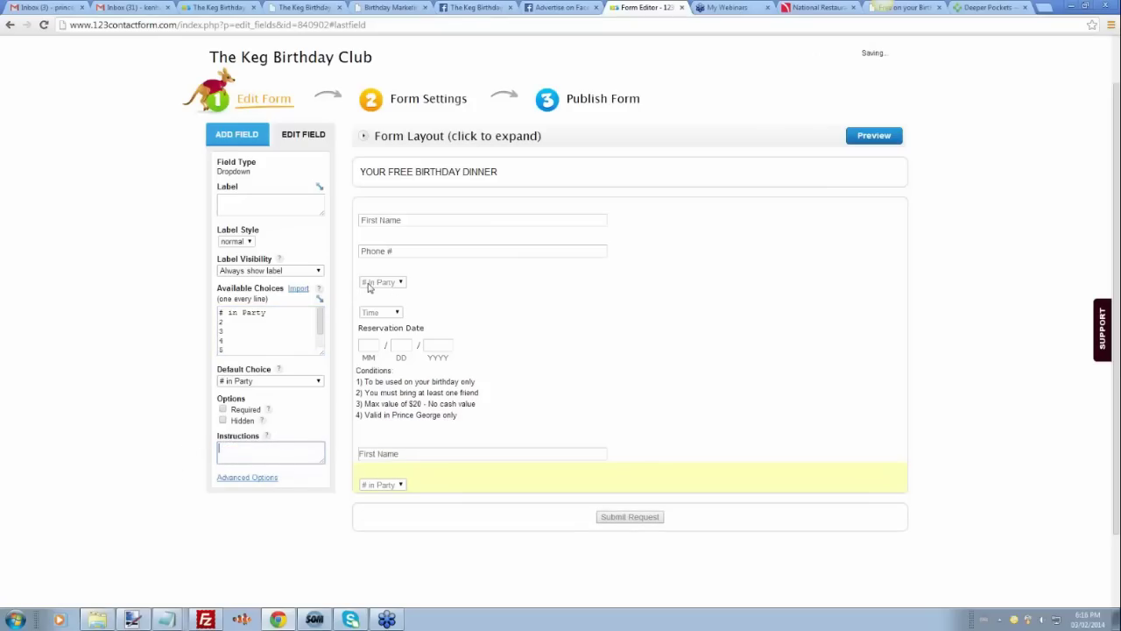
Step: Add a text box below the new # in Party dropdown and open its settings
click(244, 137)
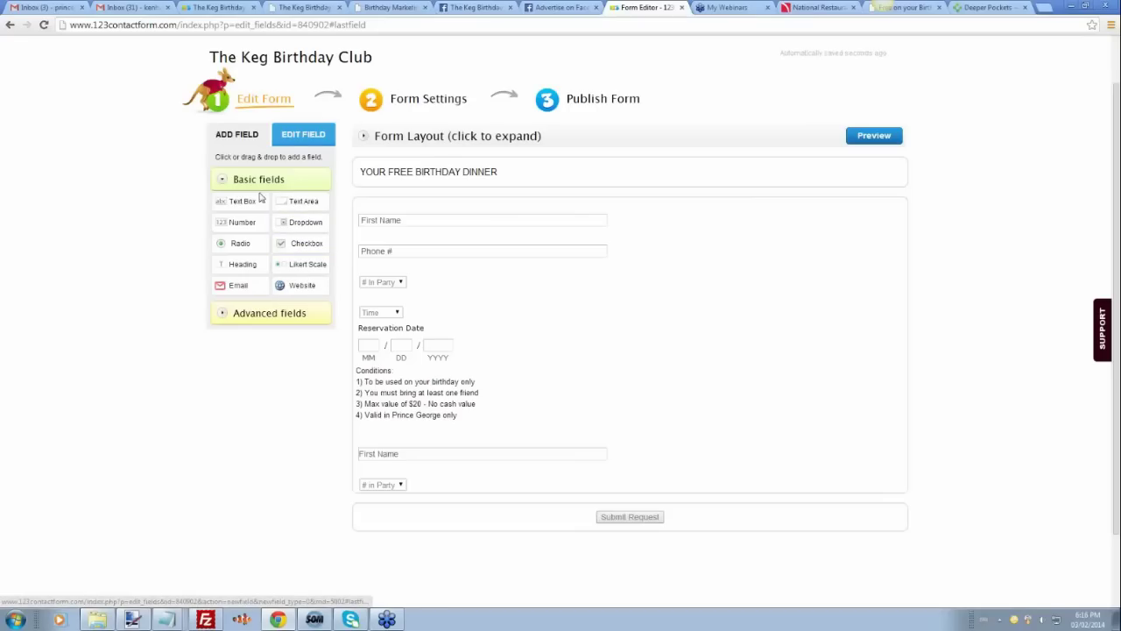
click(253, 313)
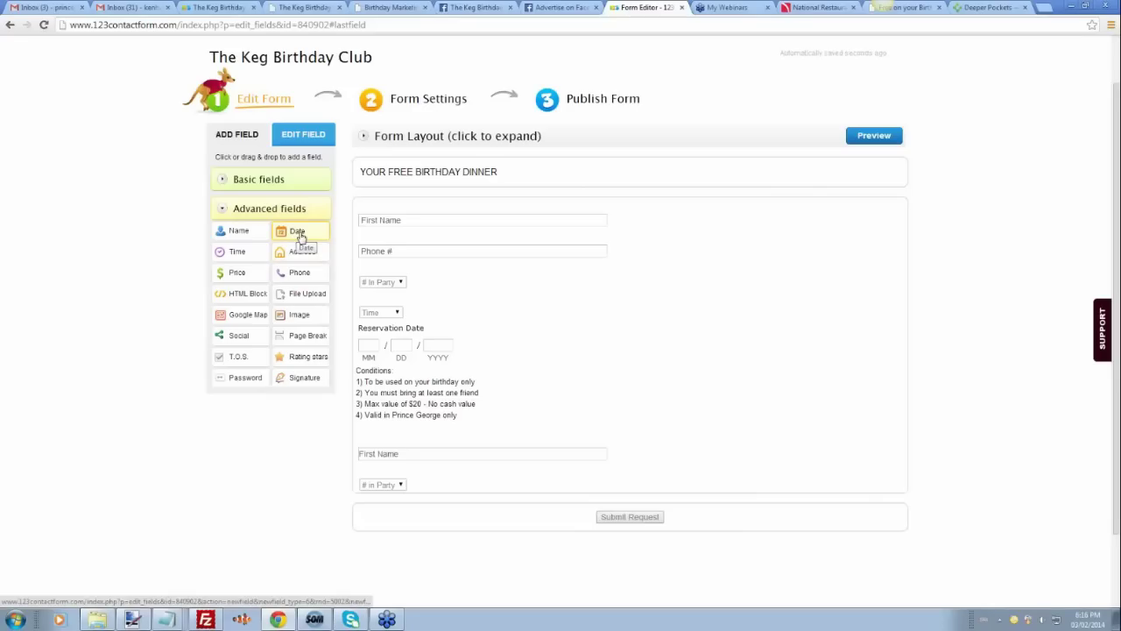
click(268, 183)
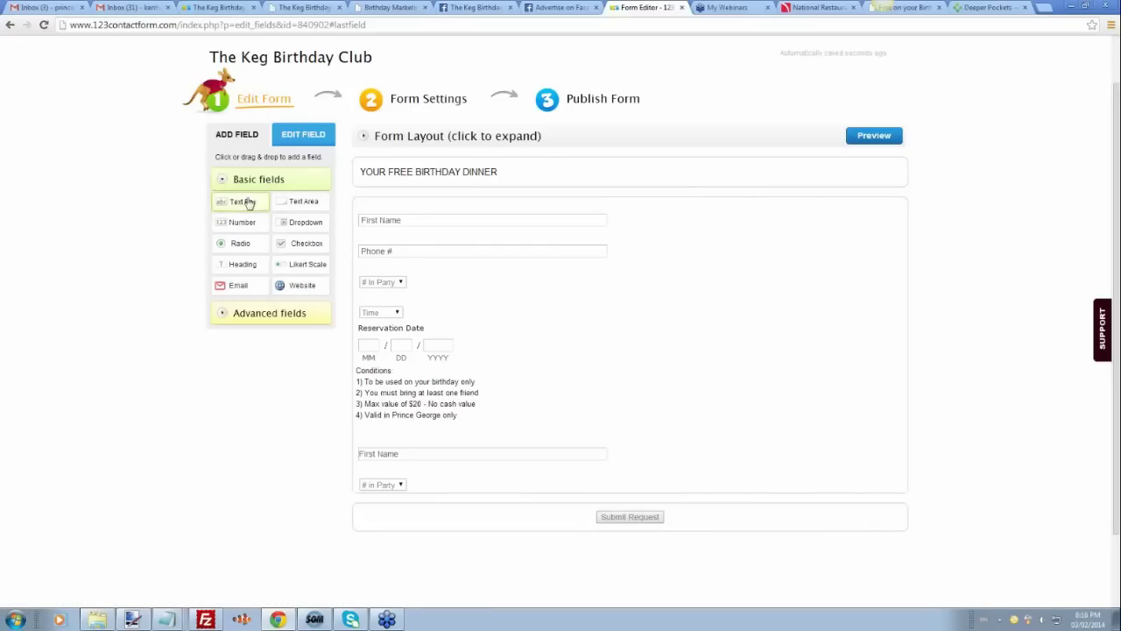
click(248, 204)
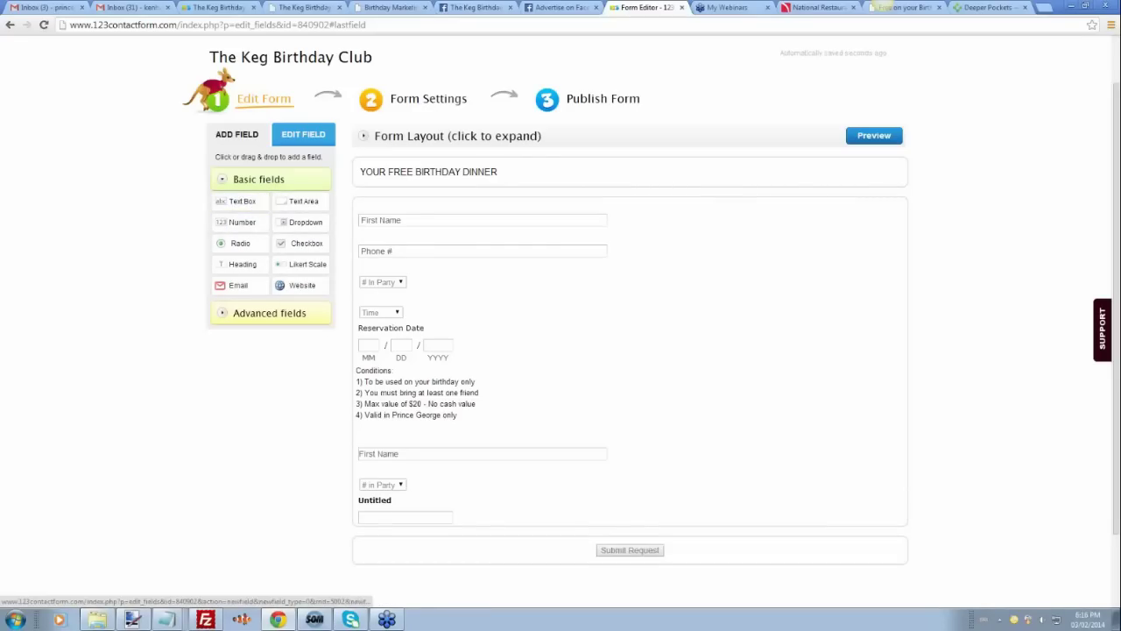
click(498, 517)
Step: Clear the new text box's label and set its default value to "Date"
double_click(237, 201)
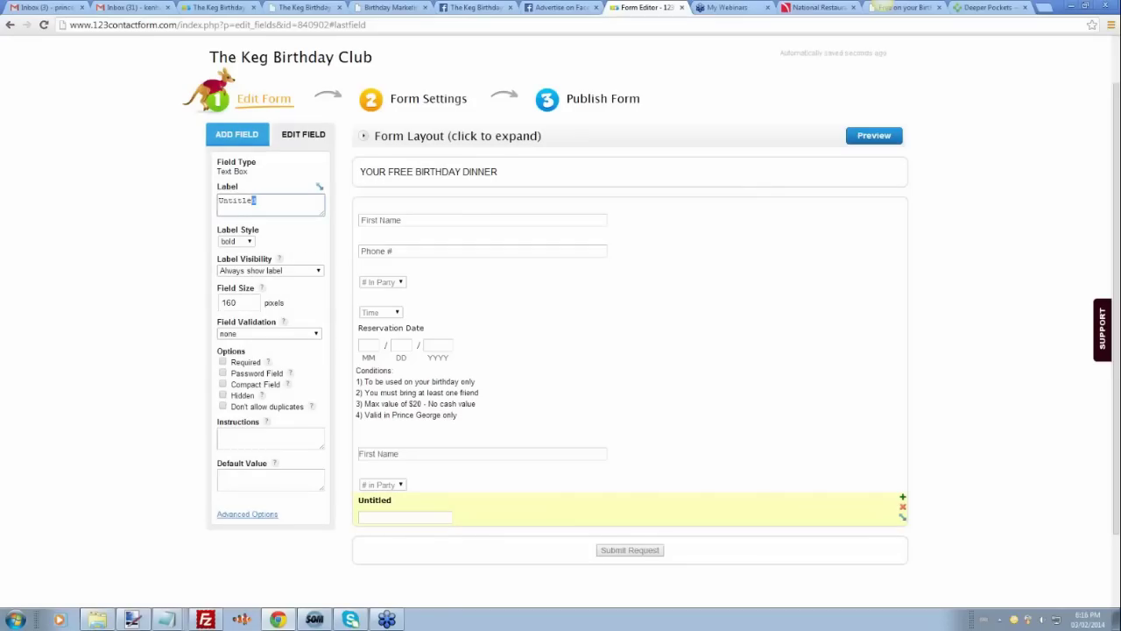
key(BackSpace)
click(268, 480)
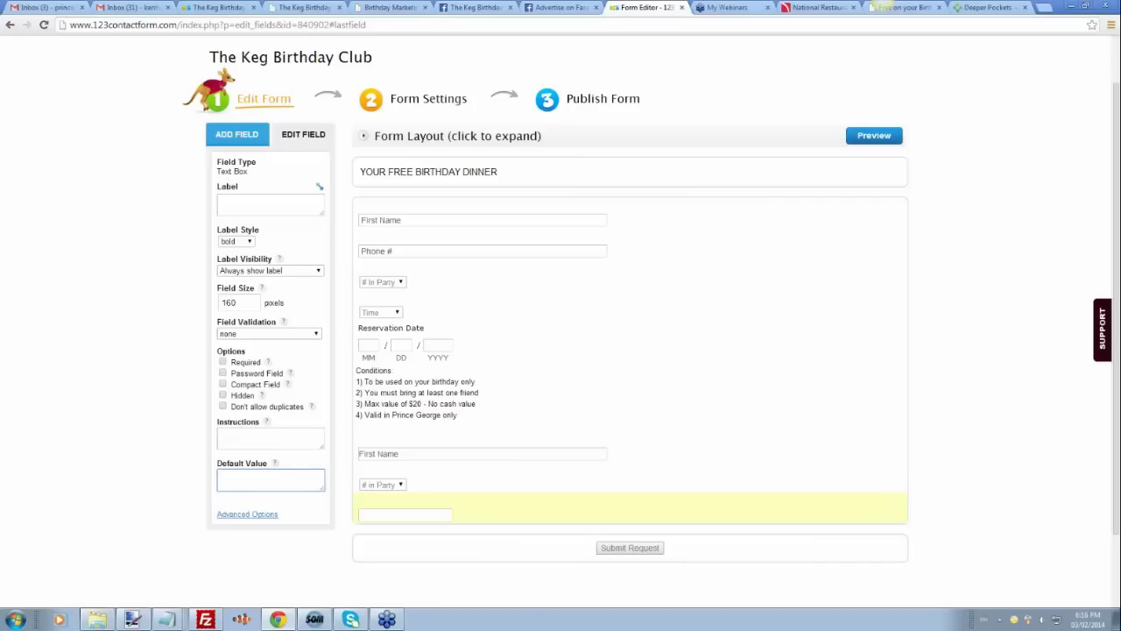
text(Date)
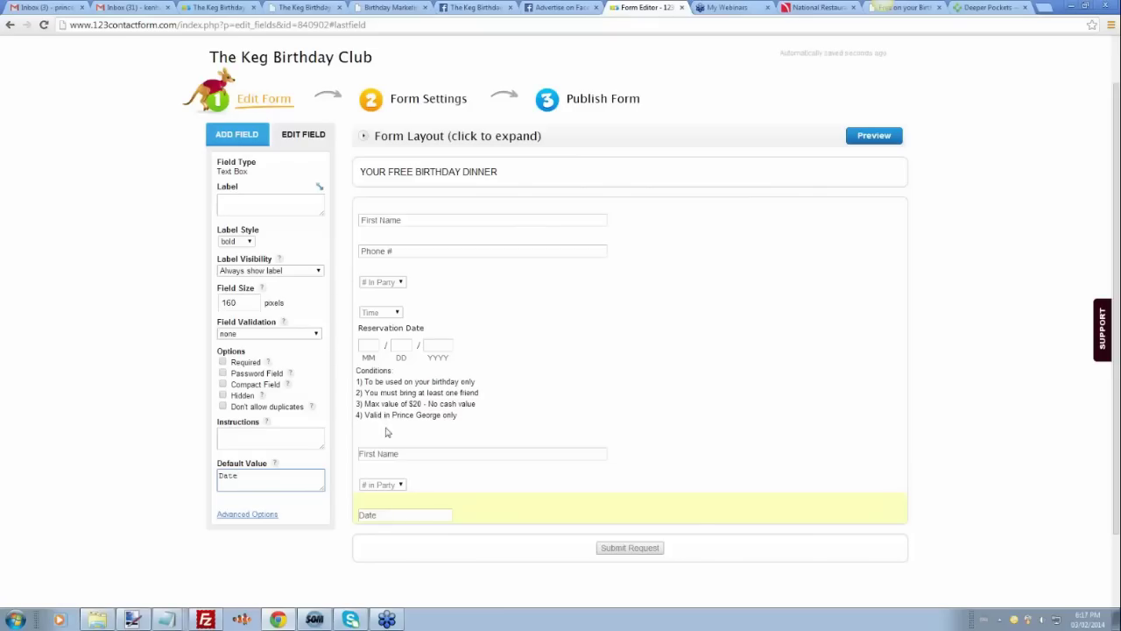
Step: Delete the First Name text box, Date text box and # in Party dropdown located below the conditions text
click(726, 458)
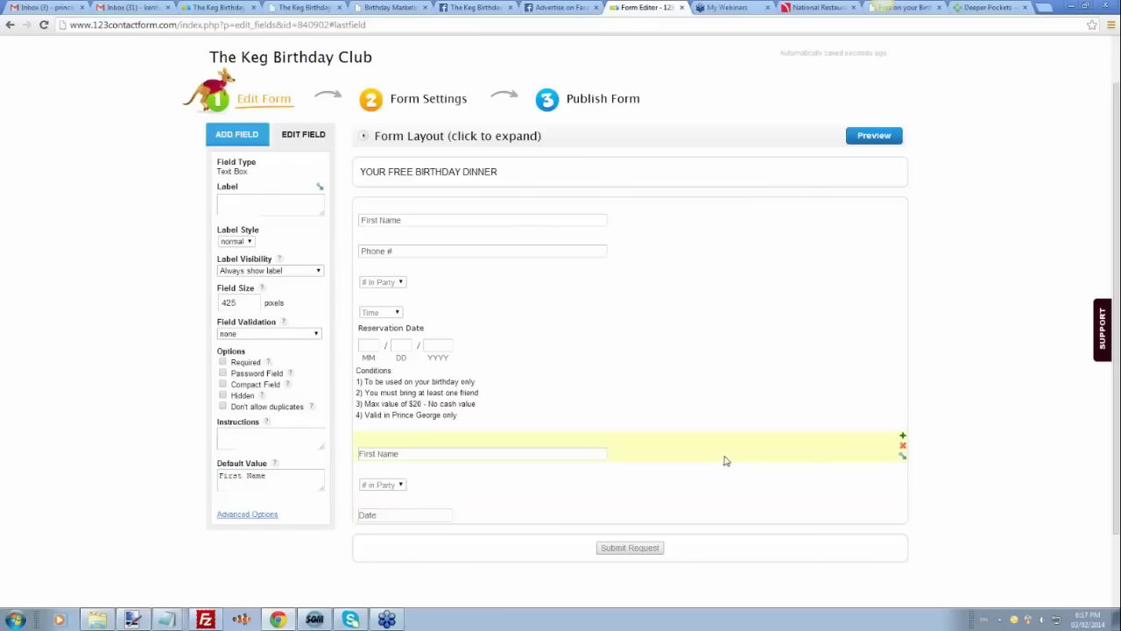
click(903, 447)
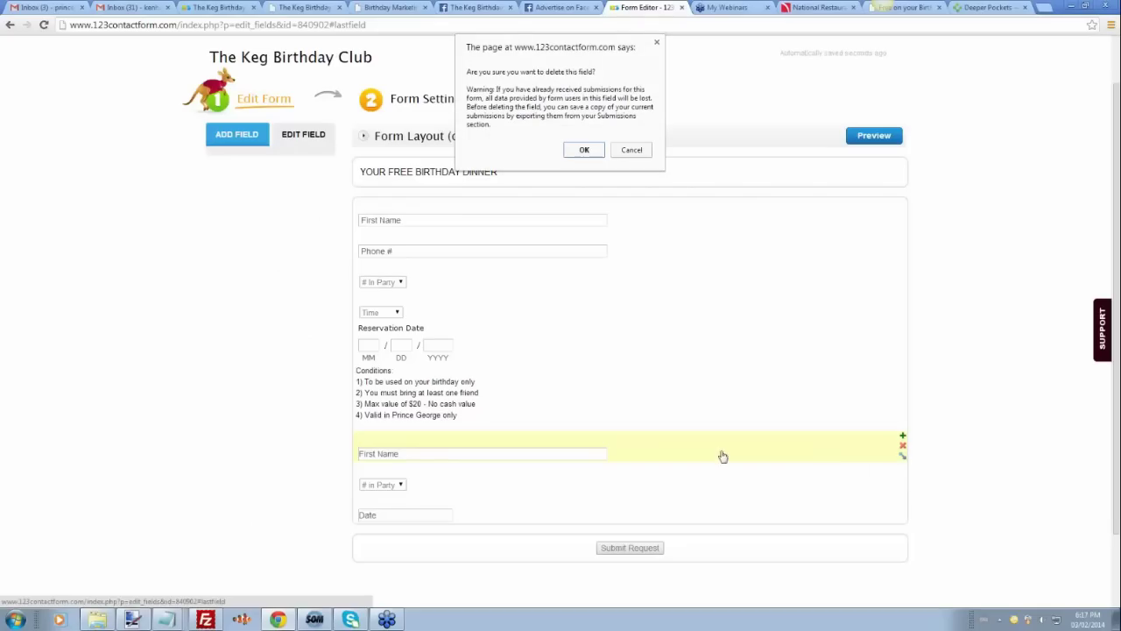
click(584, 151)
click(856, 470)
click(904, 478)
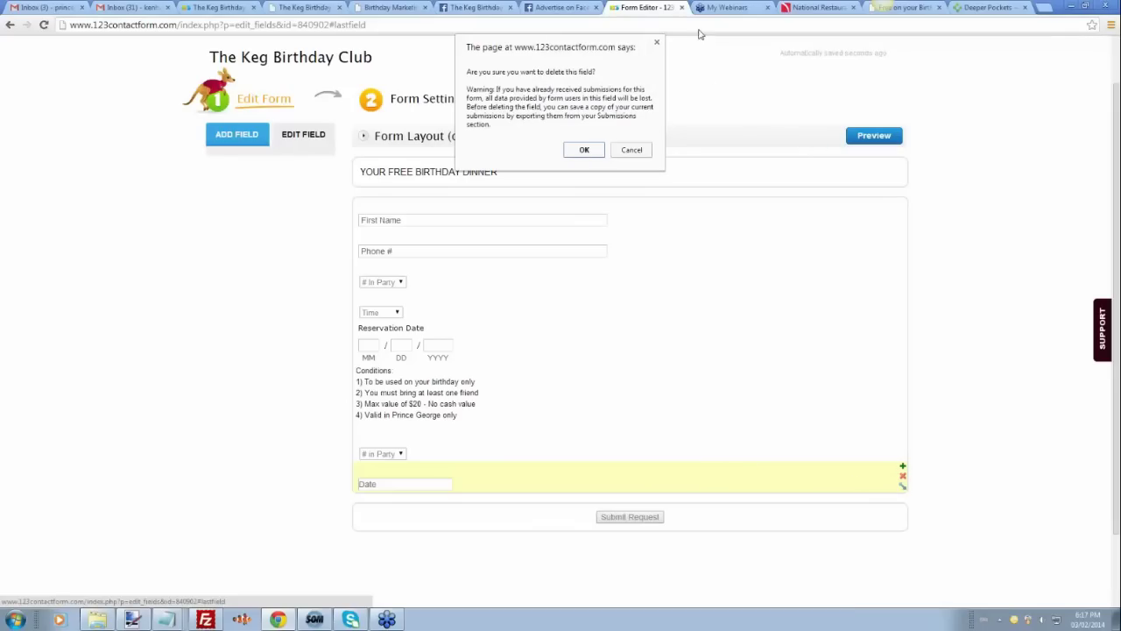
click(585, 149)
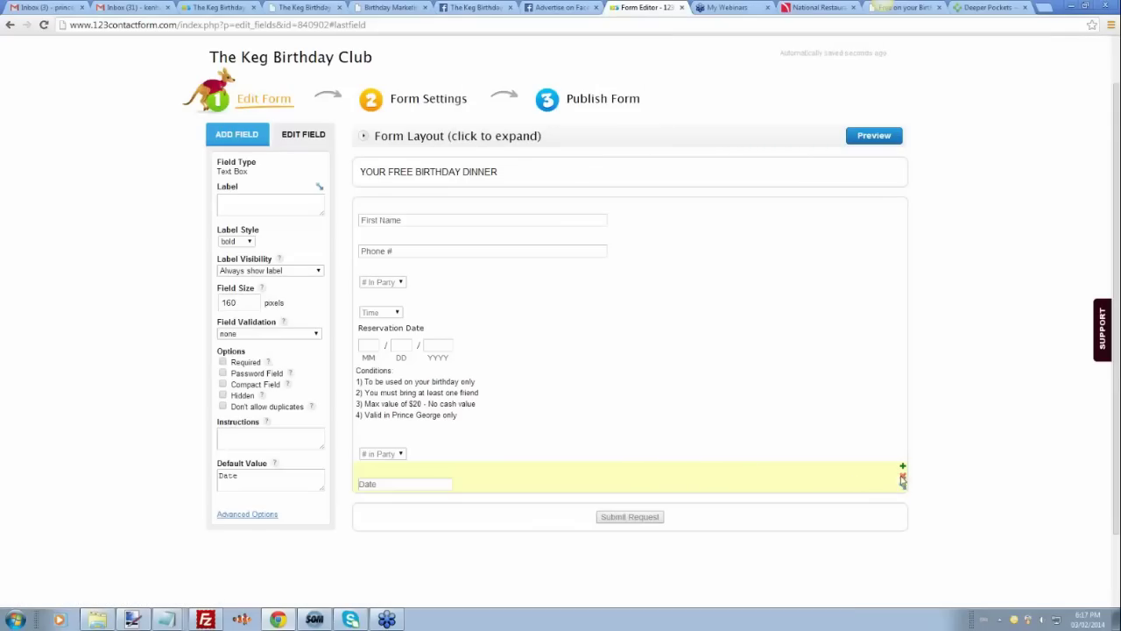
click(724, 457)
click(902, 449)
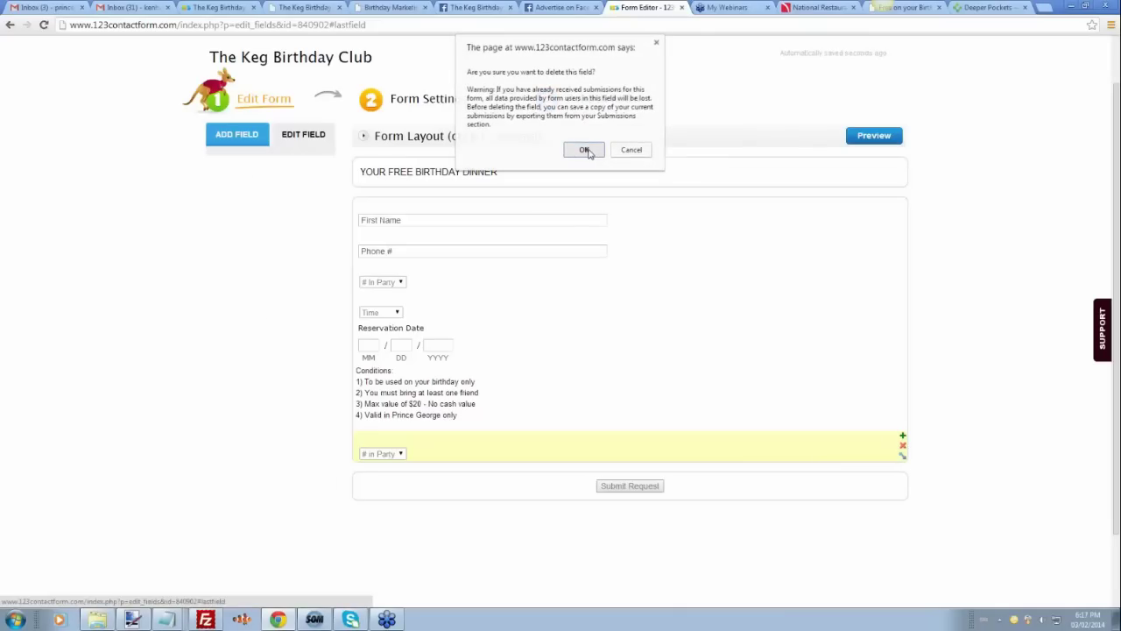
click(585, 150)
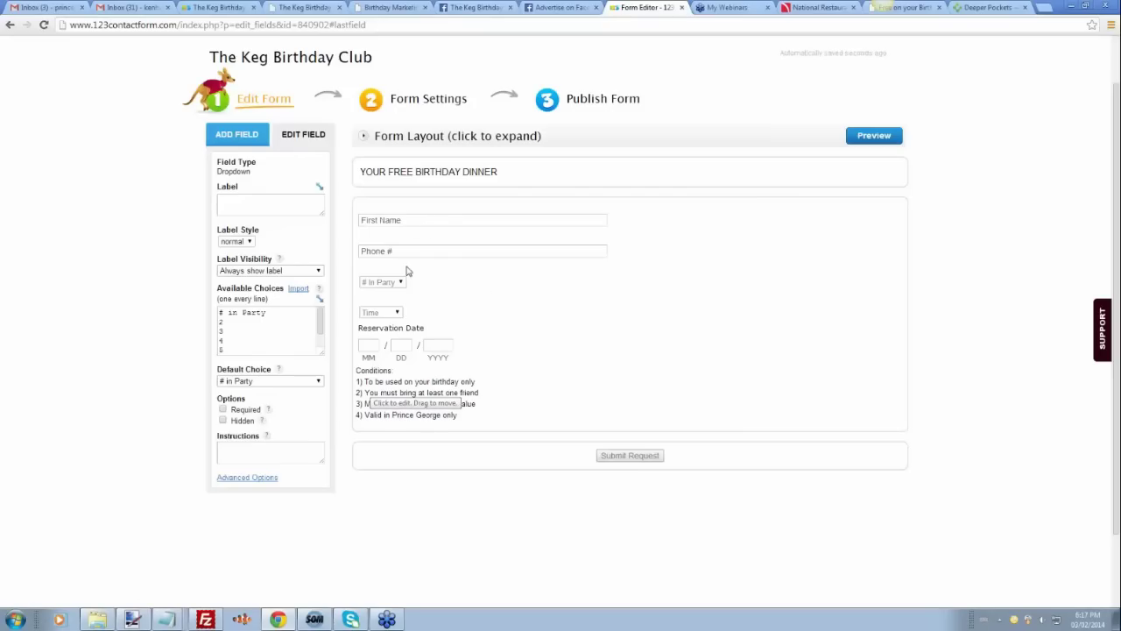
Step: Expand the form layout settings and check the form against its published page
click(672, 143)
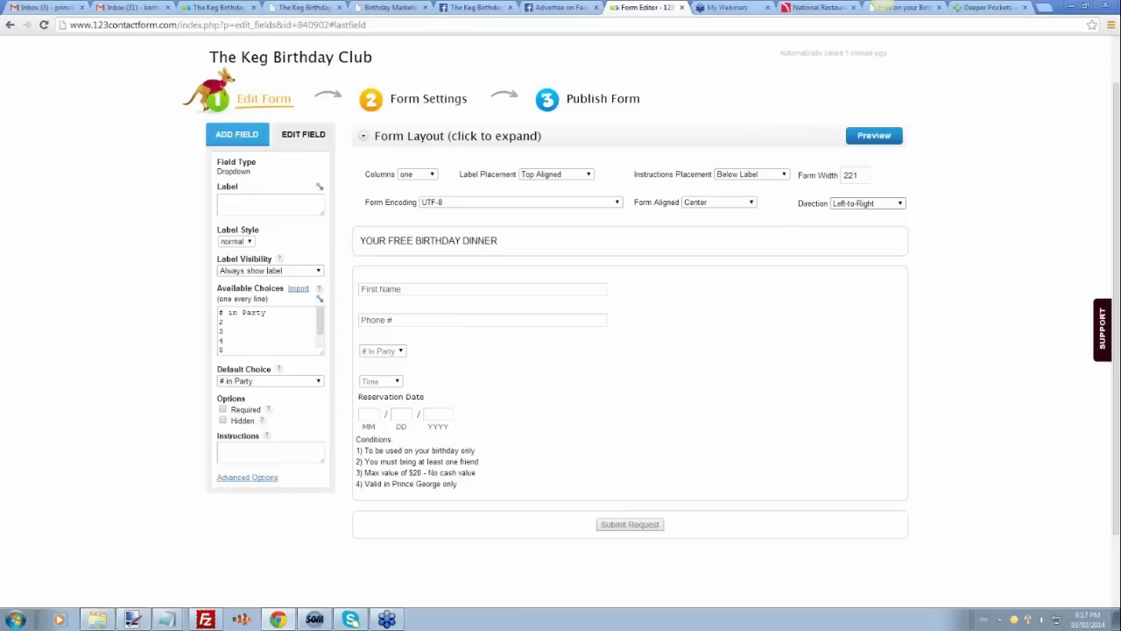
scroll(376, 237, down, 1)
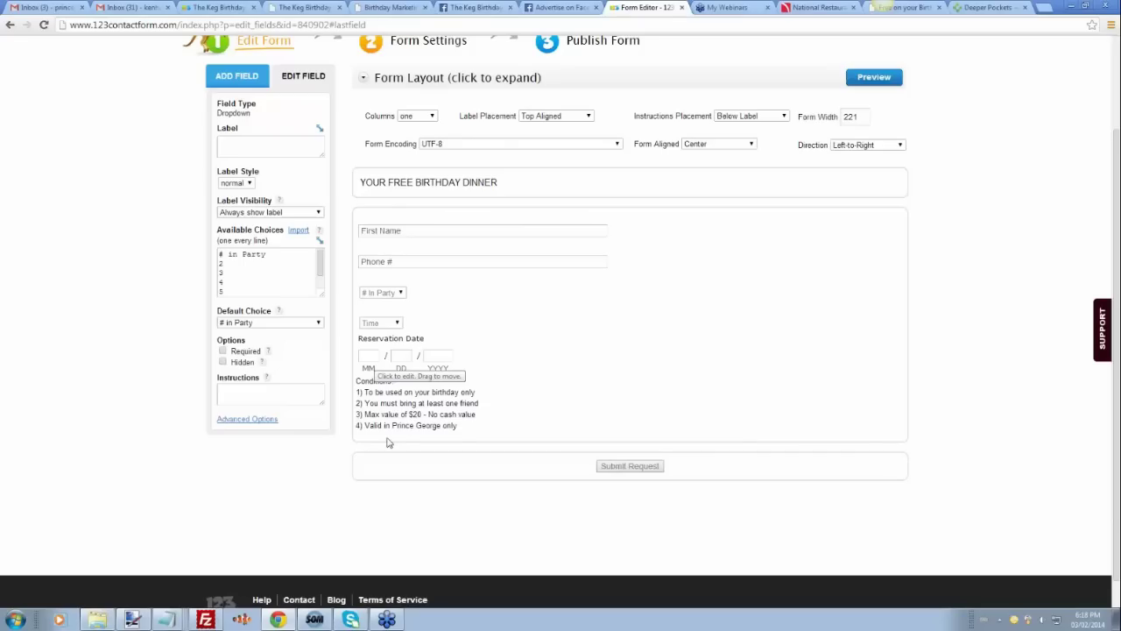
scroll(624, 356, up, 1)
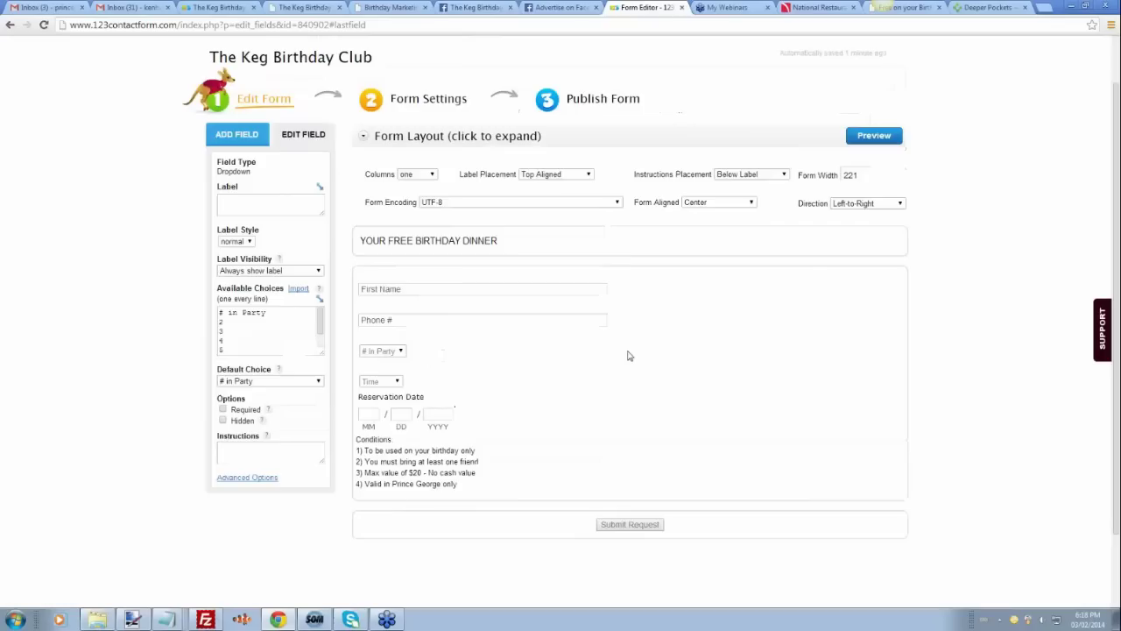
scroll(627, 355, up, 1)
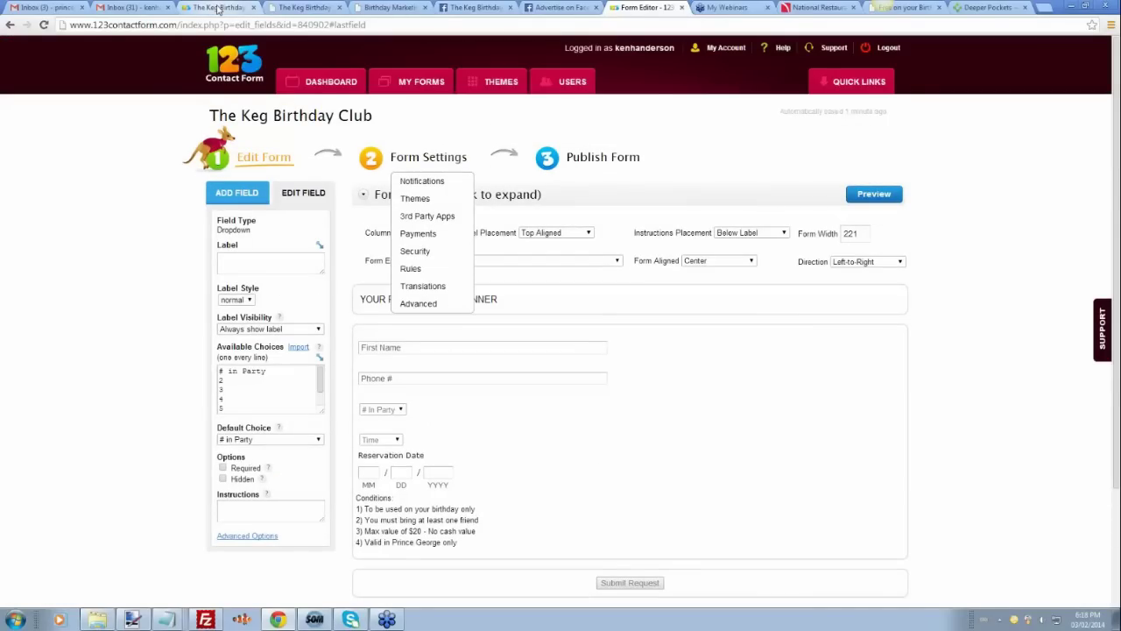
click(218, 8)
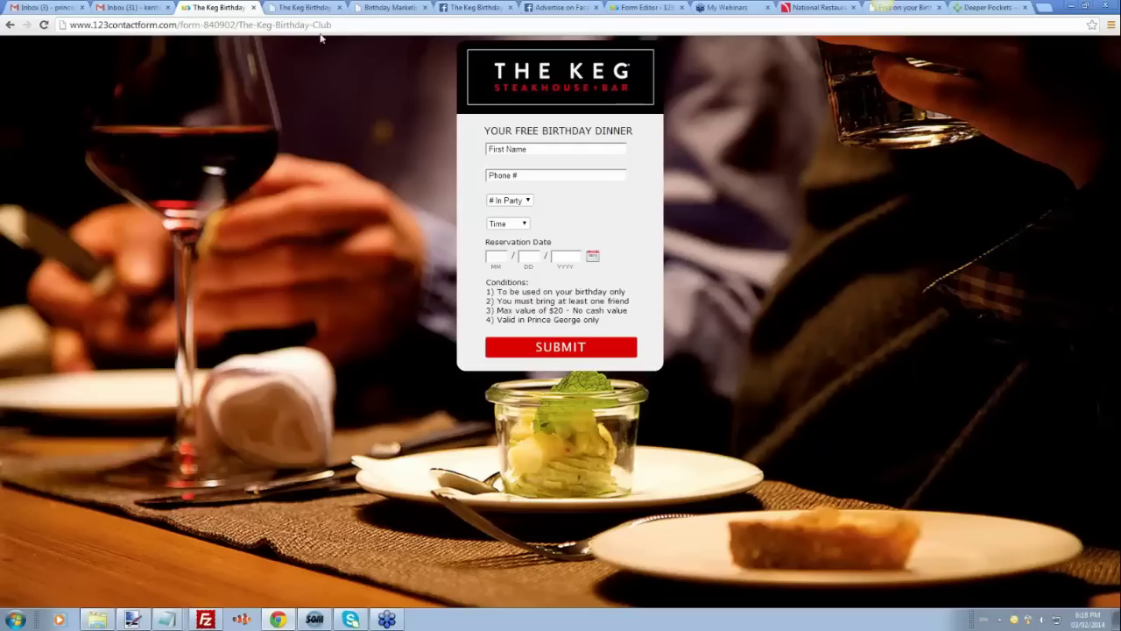
click(635, 8)
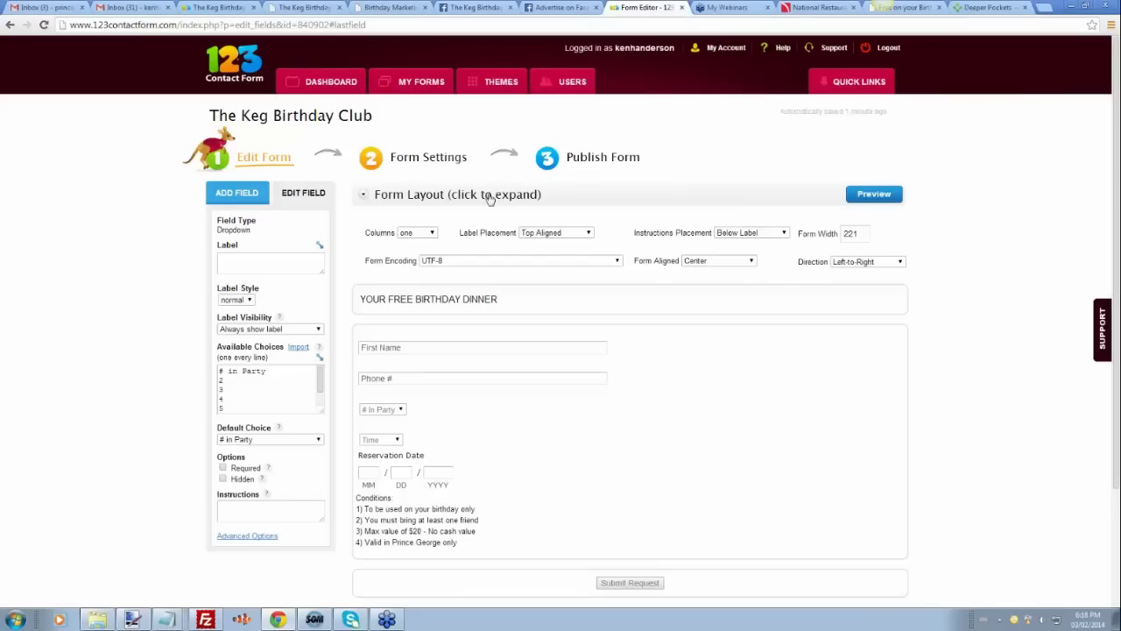
Step: Open the account's themes and select The Keg Birthday Club theme for editing
click(501, 85)
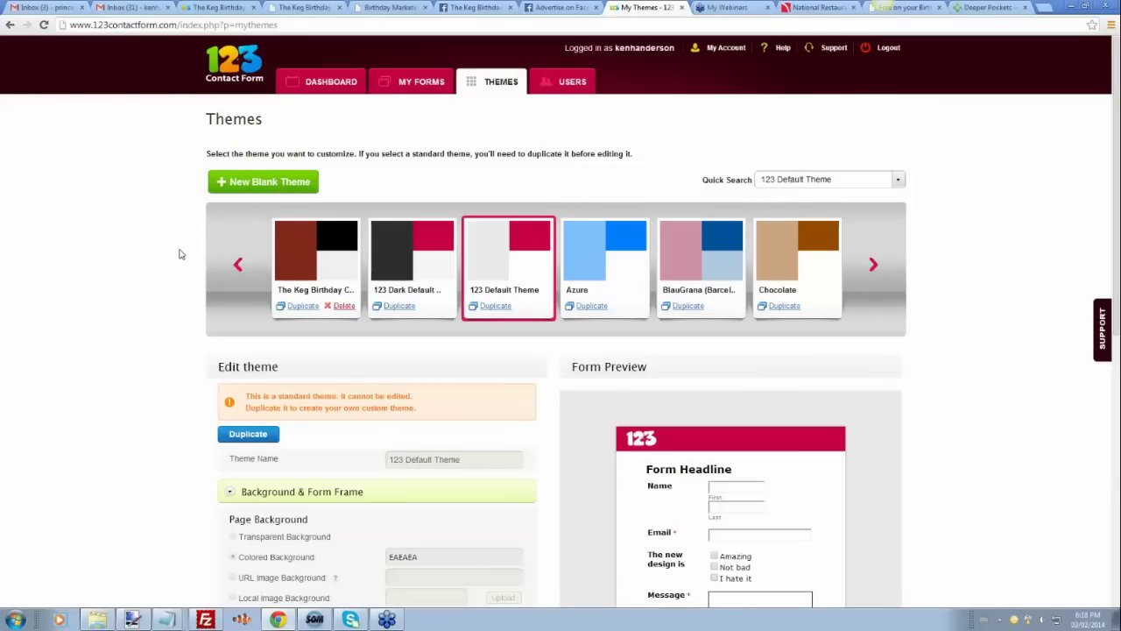
scroll(179, 254, down, 1)
scroll(826, 178, up, 1)
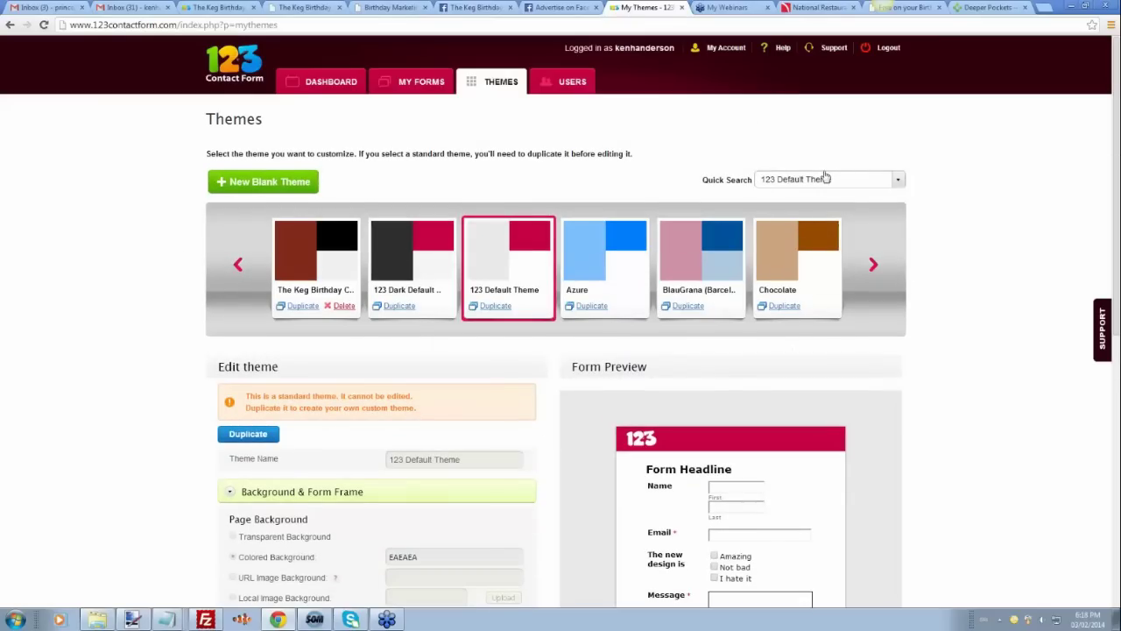
click(899, 182)
click(826, 238)
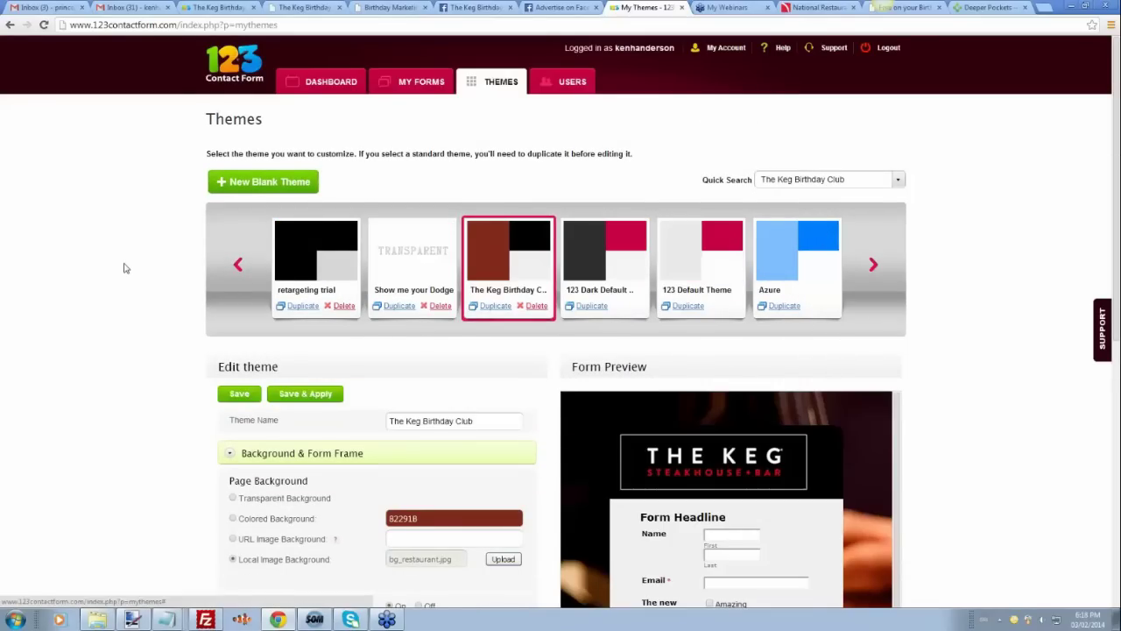
Step: Review the theme's Background & Form Frame settings and compare them with the published birthday form
scroll(125, 268, down, 2)
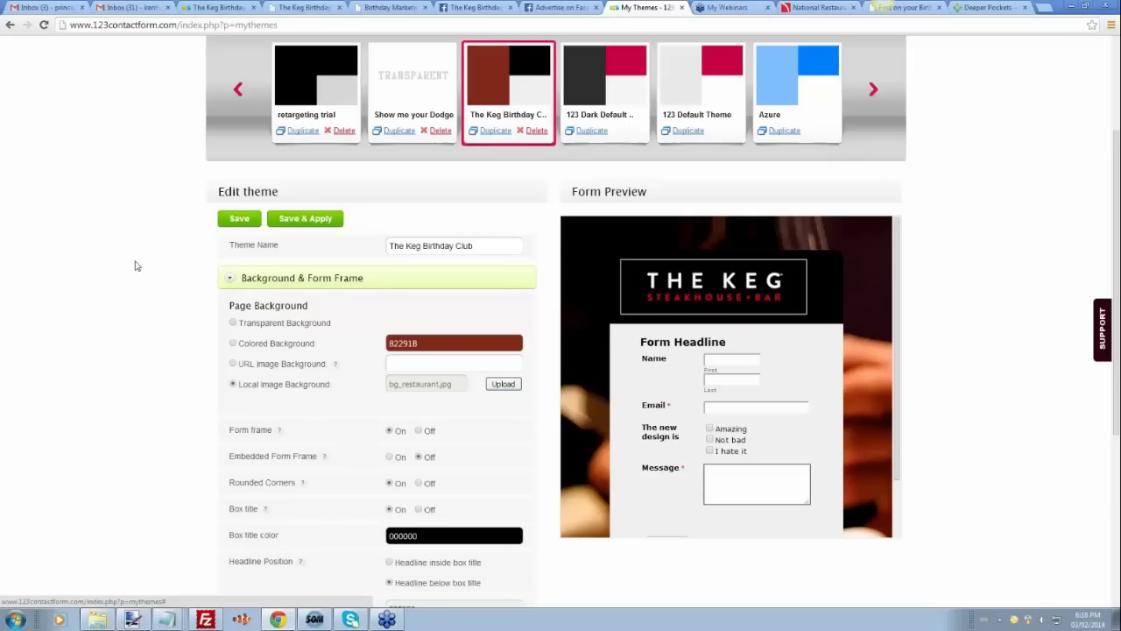
scroll(270, 230, down, 1)
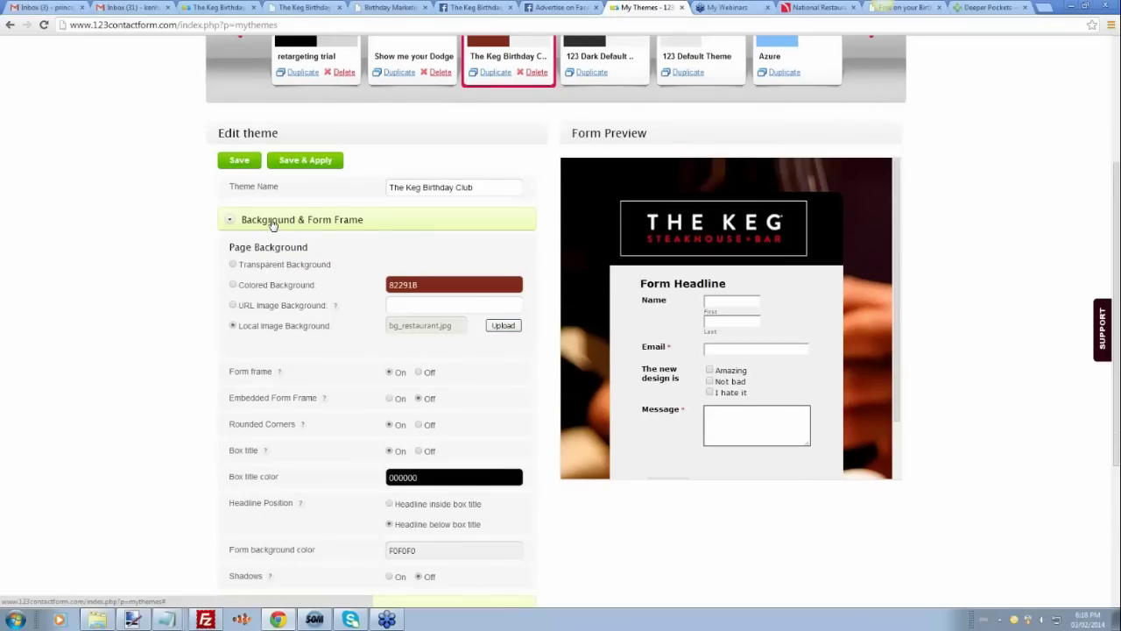
click(272, 224)
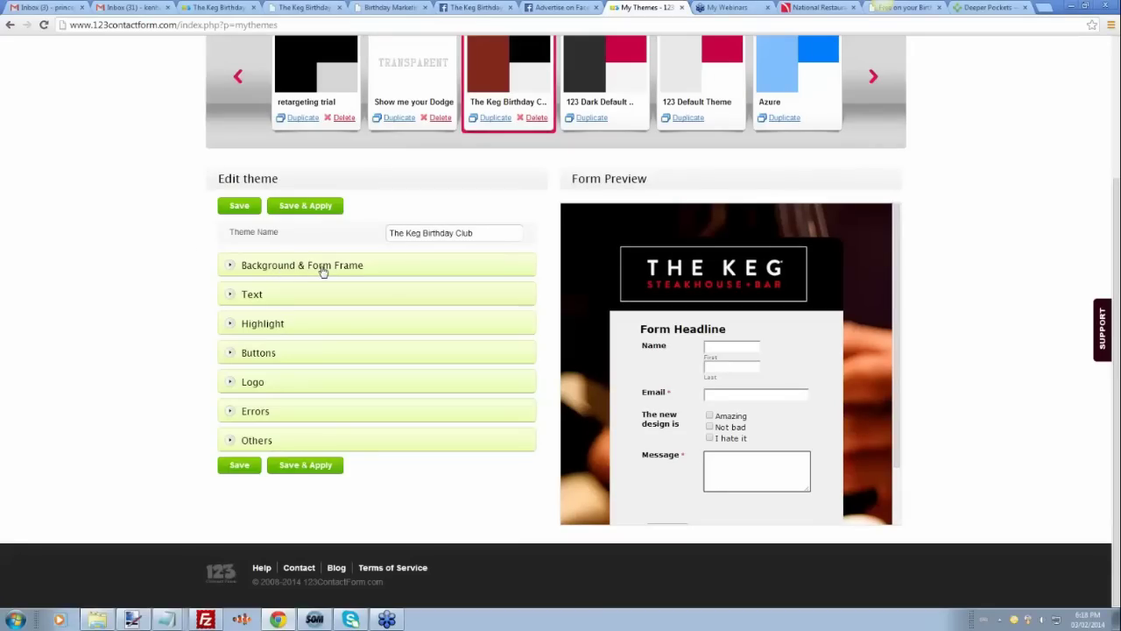
click(325, 266)
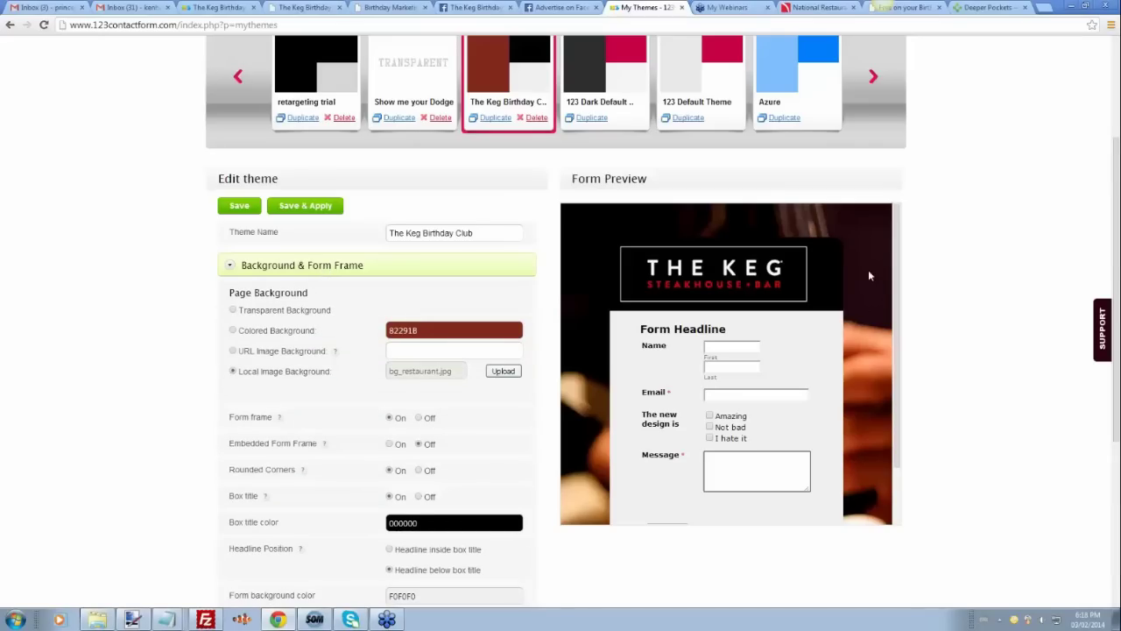
click(219, 8)
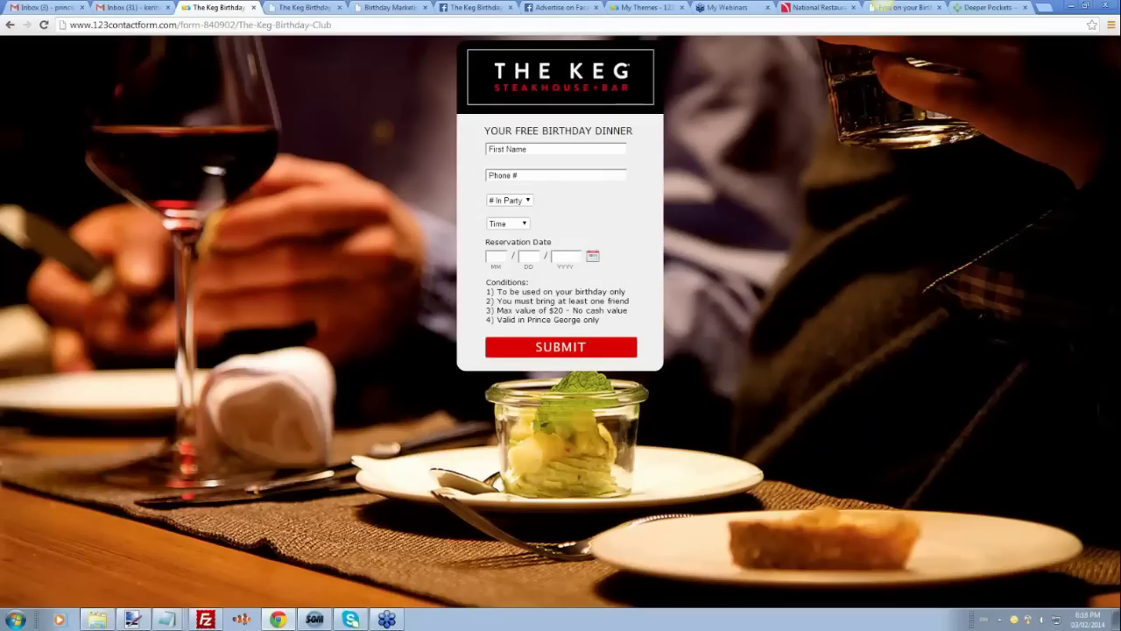
click(645, 10)
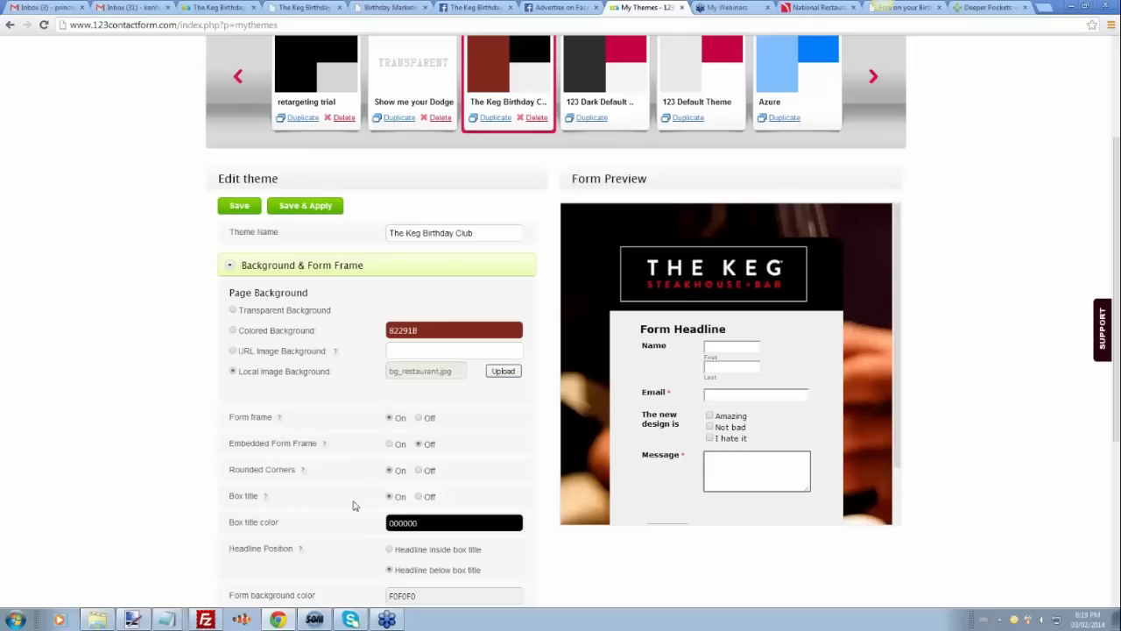
scroll(814, 283, down, 1)
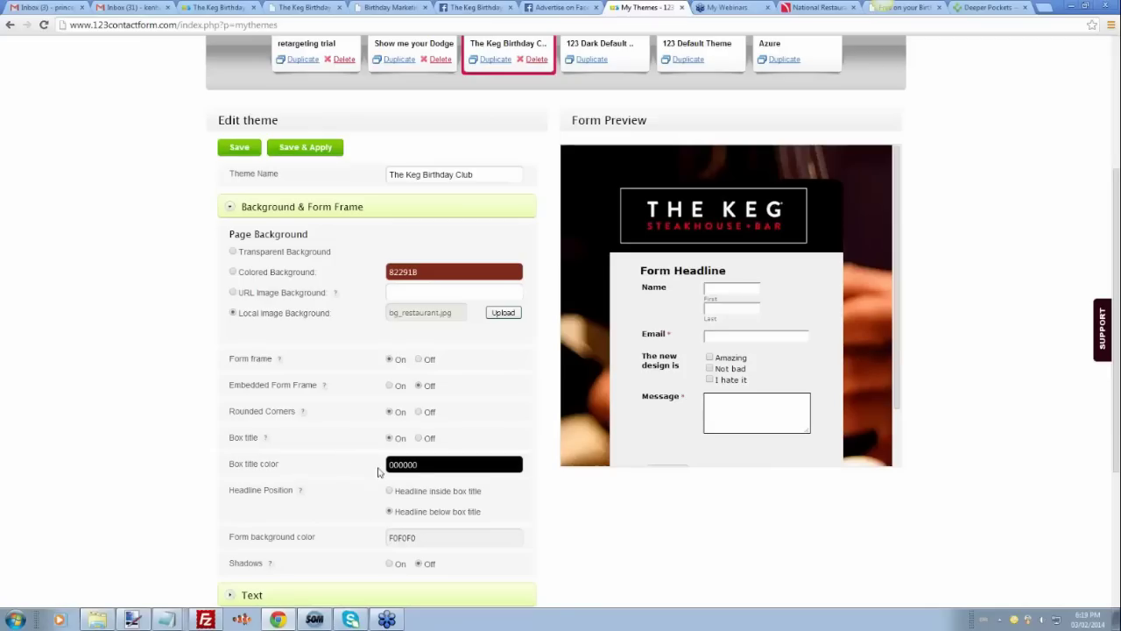
scroll(350, 480, down, 1)
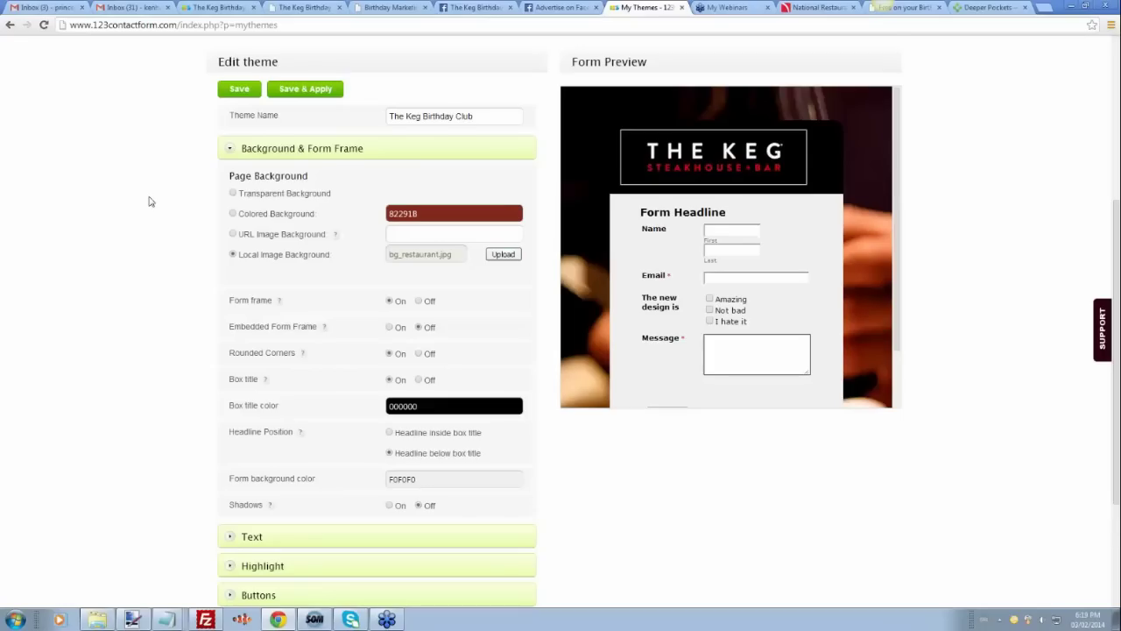
scroll(151, 203, down, 1)
scroll(150, 204, down, 1)
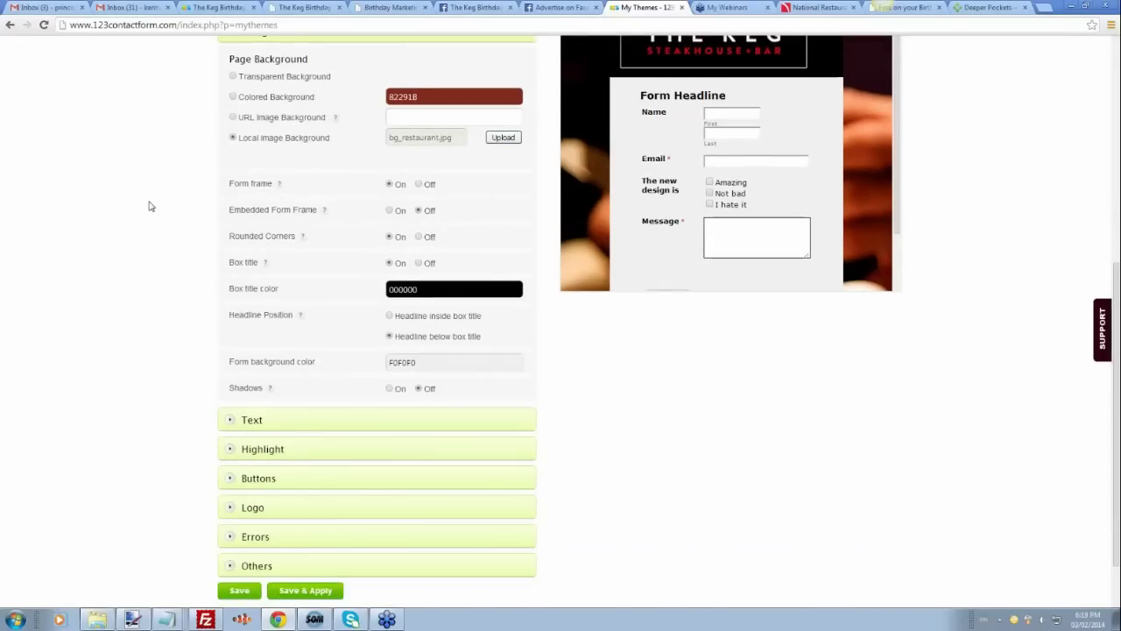
Step: Review the theme's Buttons settings and locate the keg-submit image for the submit button in the Birthday folder
scroll(287, 430, down, 1)
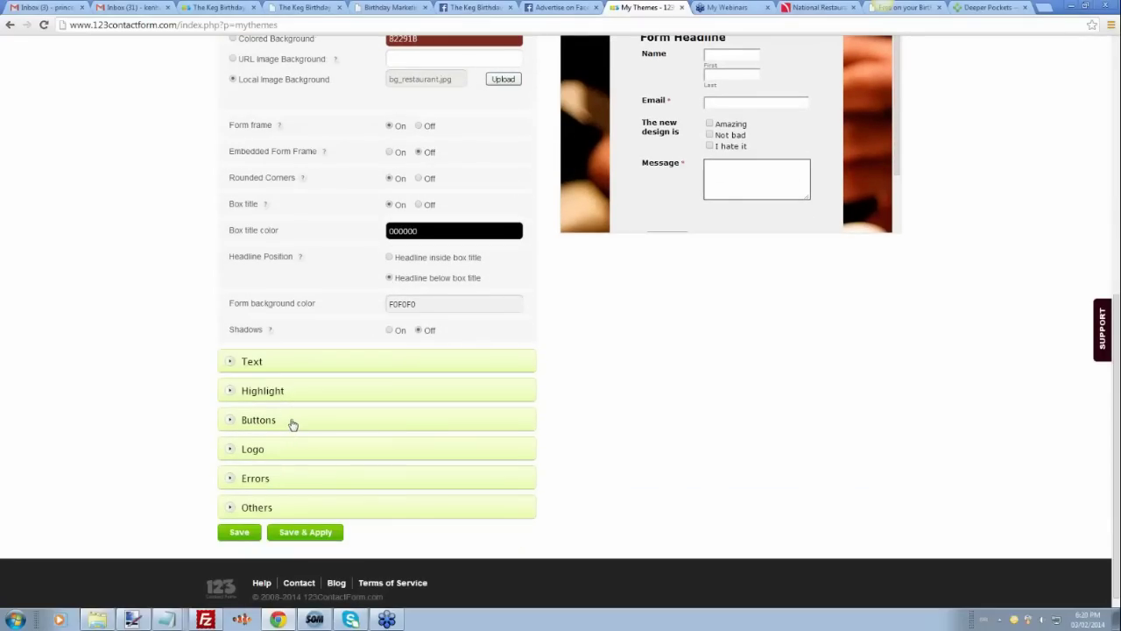
click(294, 421)
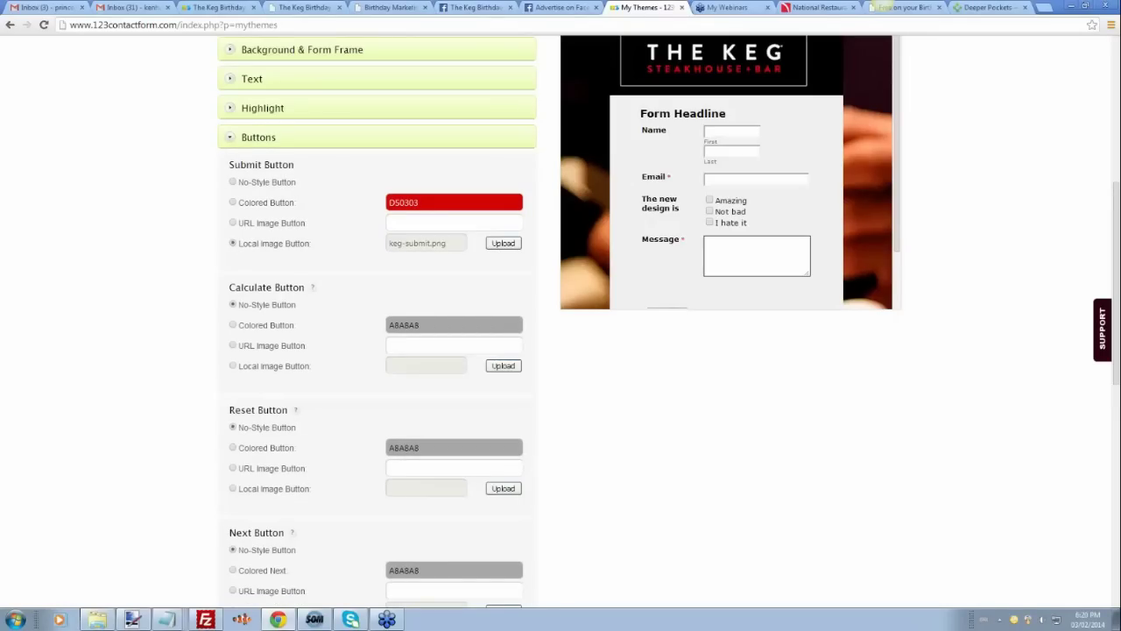
click(502, 245)
scroll(897, 147, down, 2)
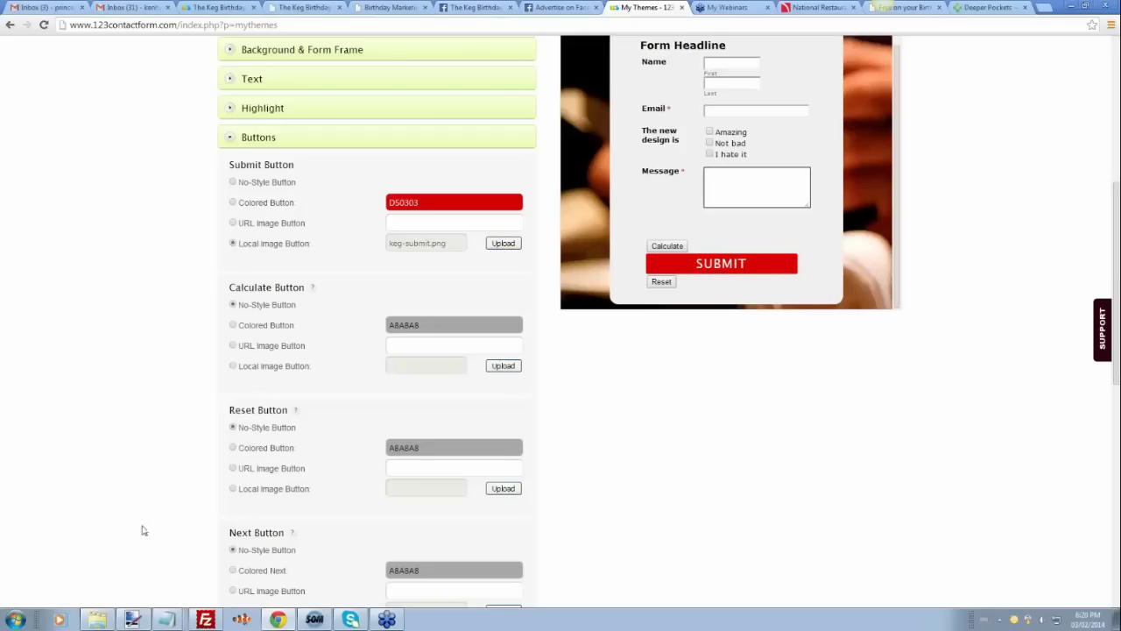
click(97, 624)
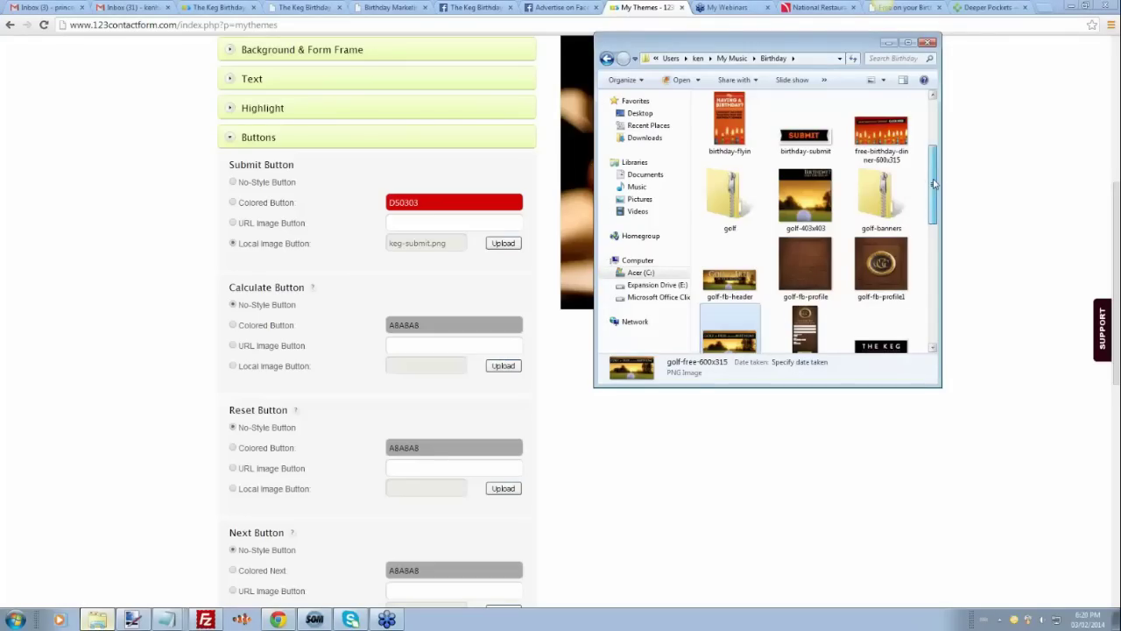
scroll(867, 202, down, 4)
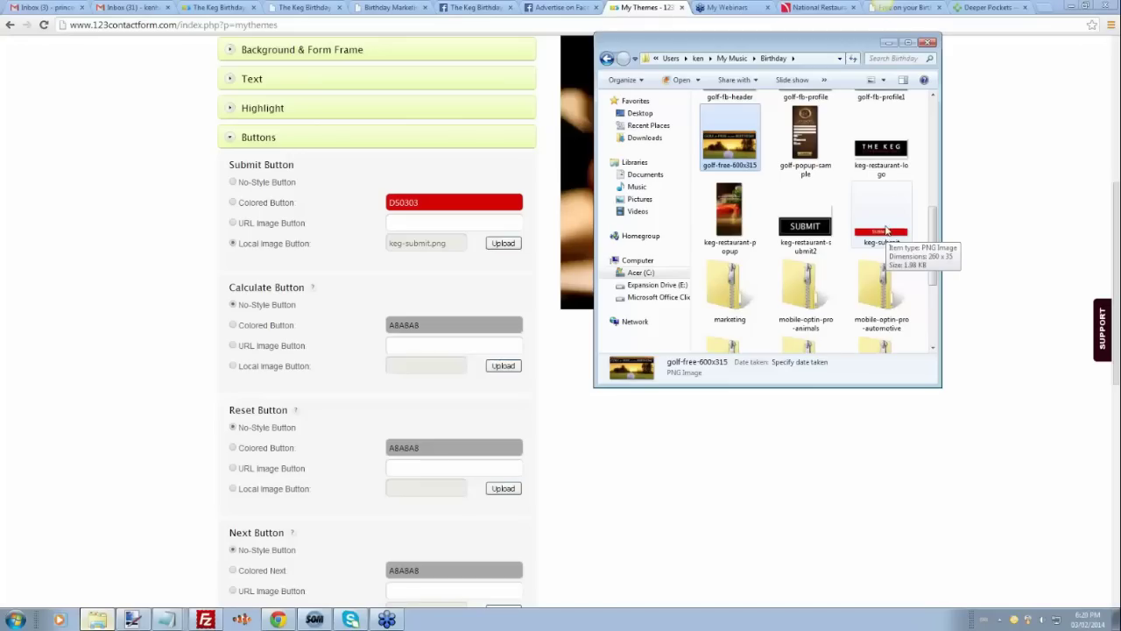
click(889, 42)
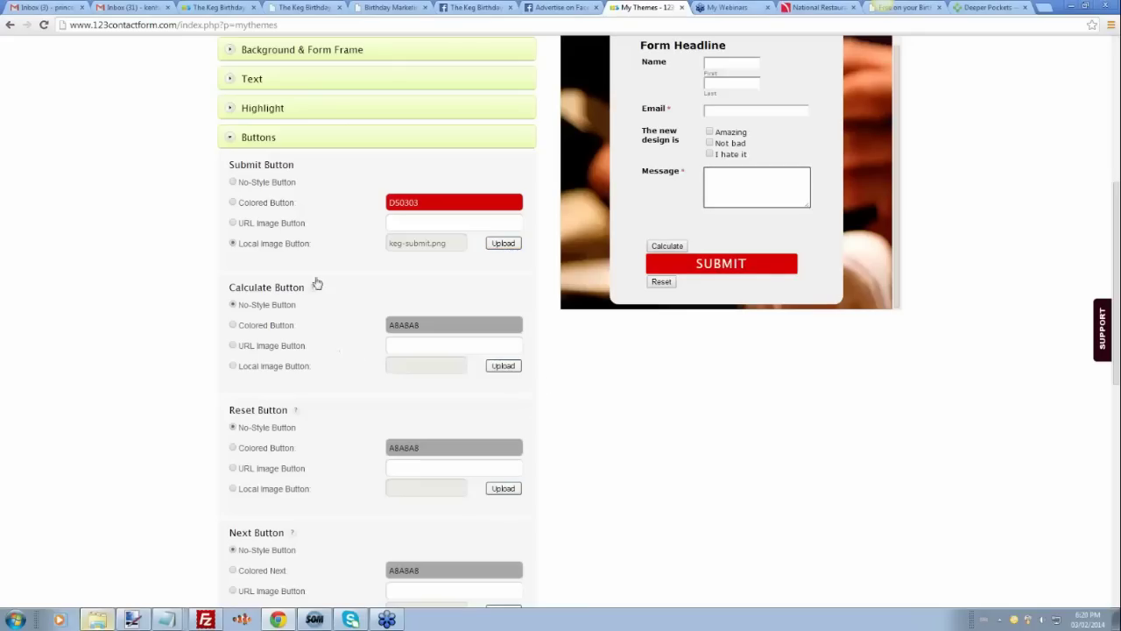
click(280, 144)
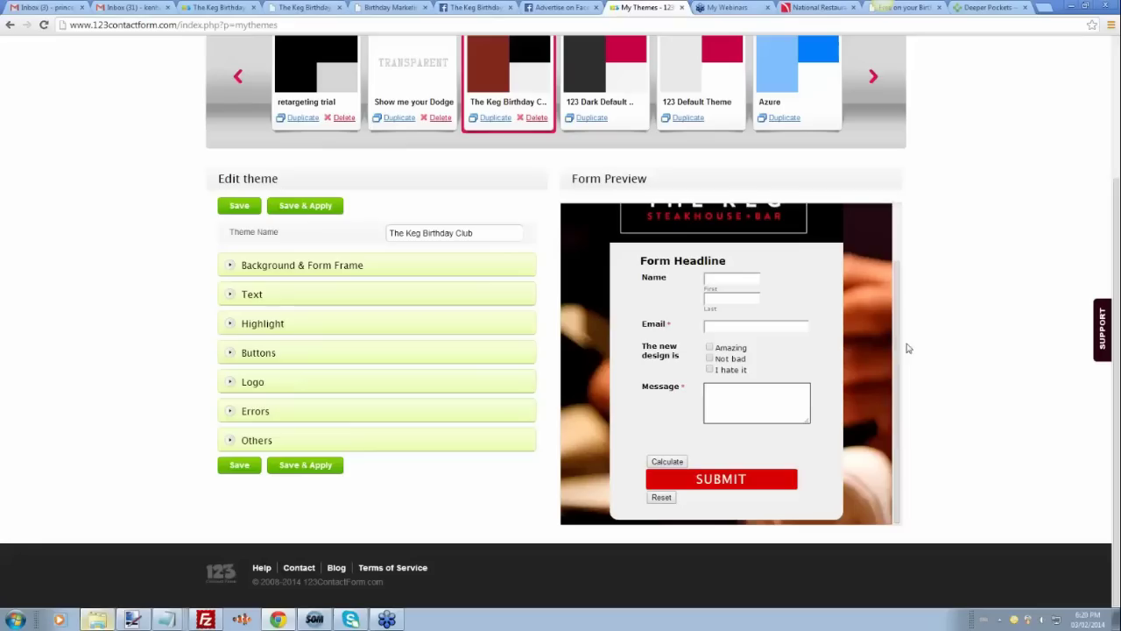
Step: Review the theme's Logo settings and locate the keg-restaurant-logo image in the Birthday folder
scroll(877, 351, up, 2)
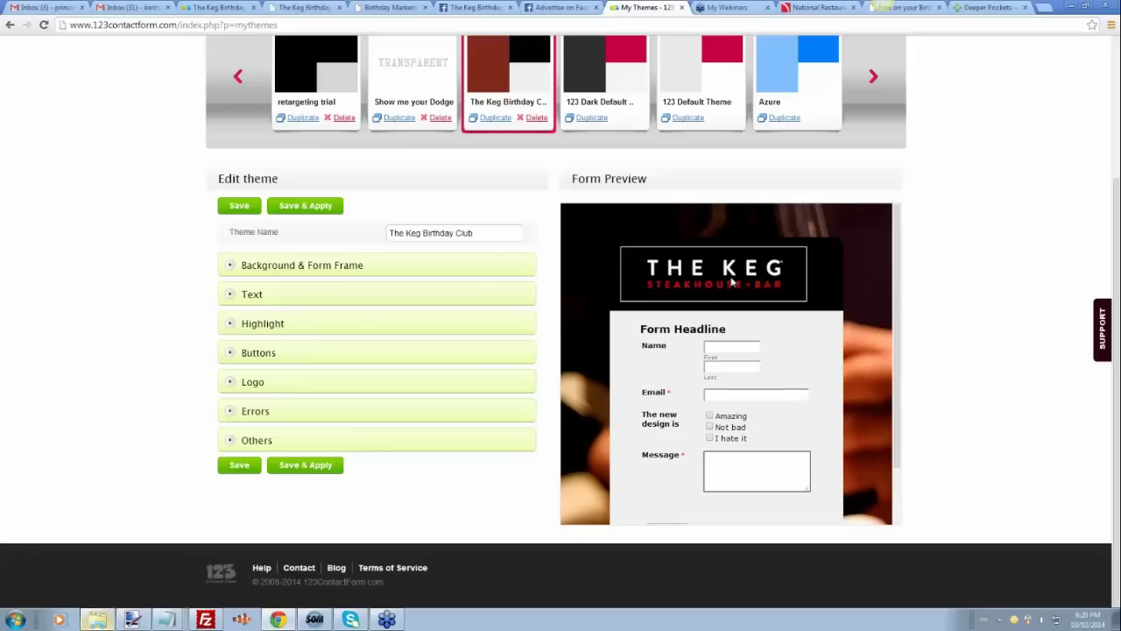
click(276, 386)
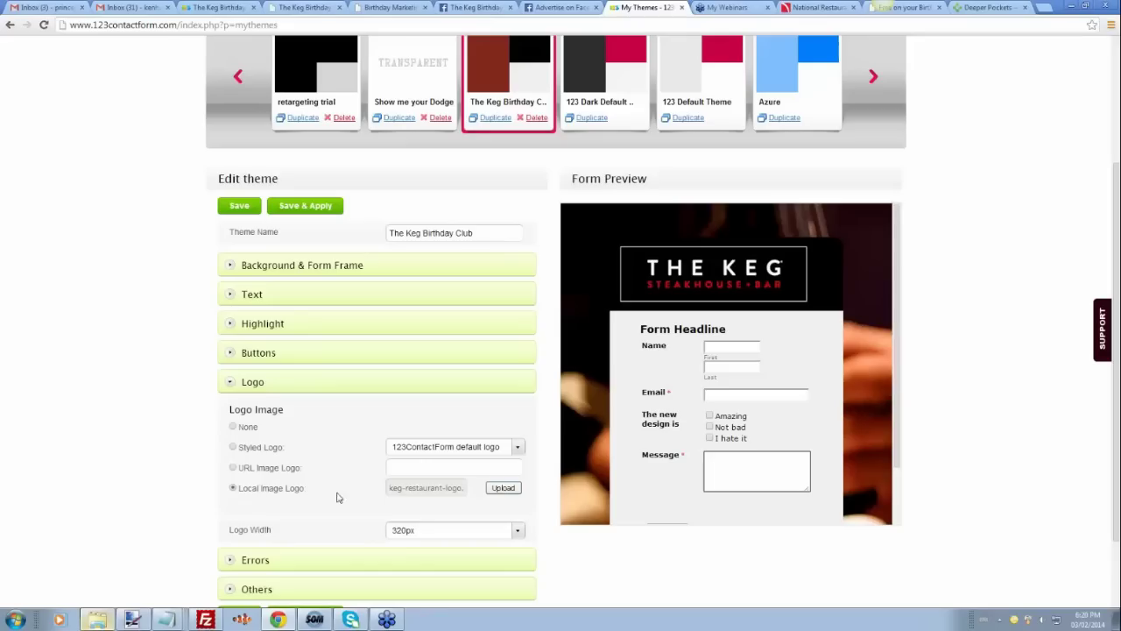
click(500, 489)
click(101, 621)
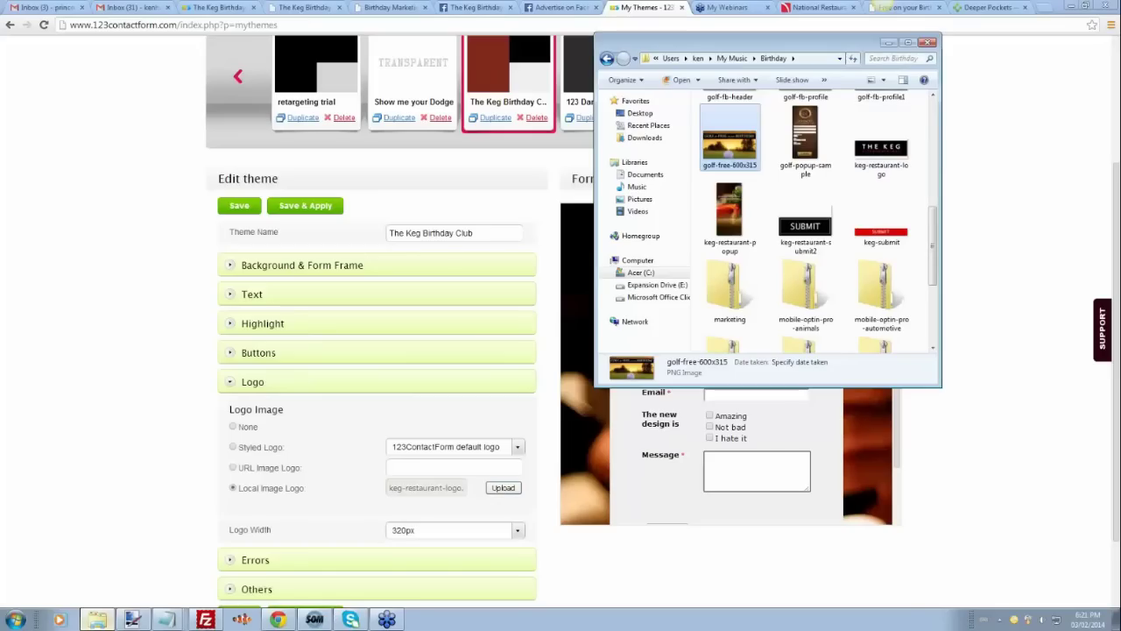
click(885, 43)
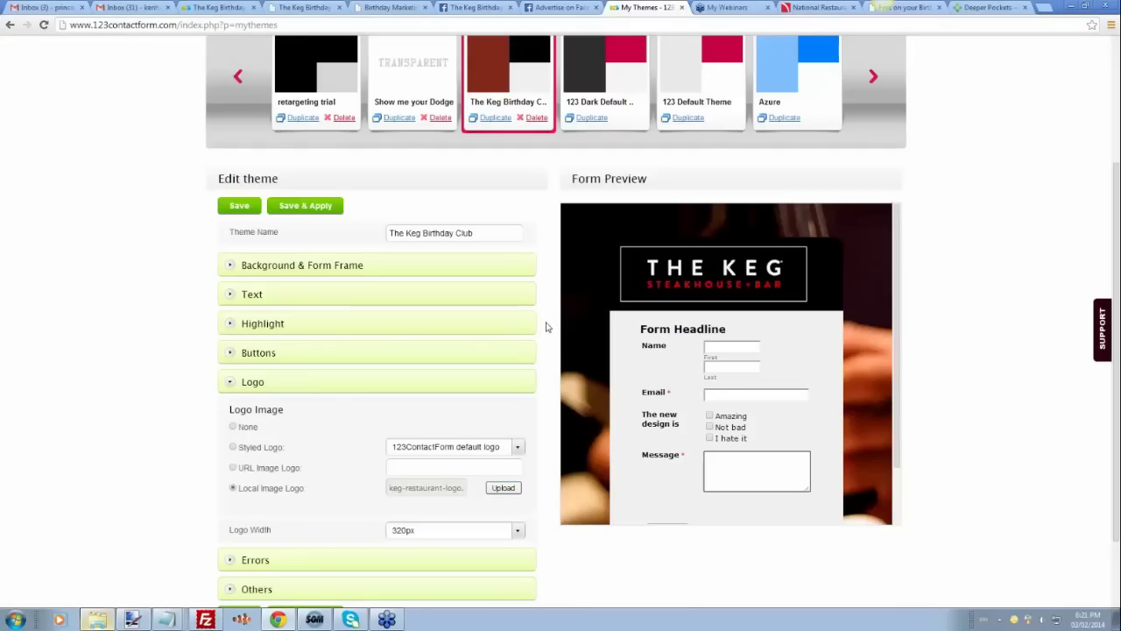
scroll(546, 327, down, 1)
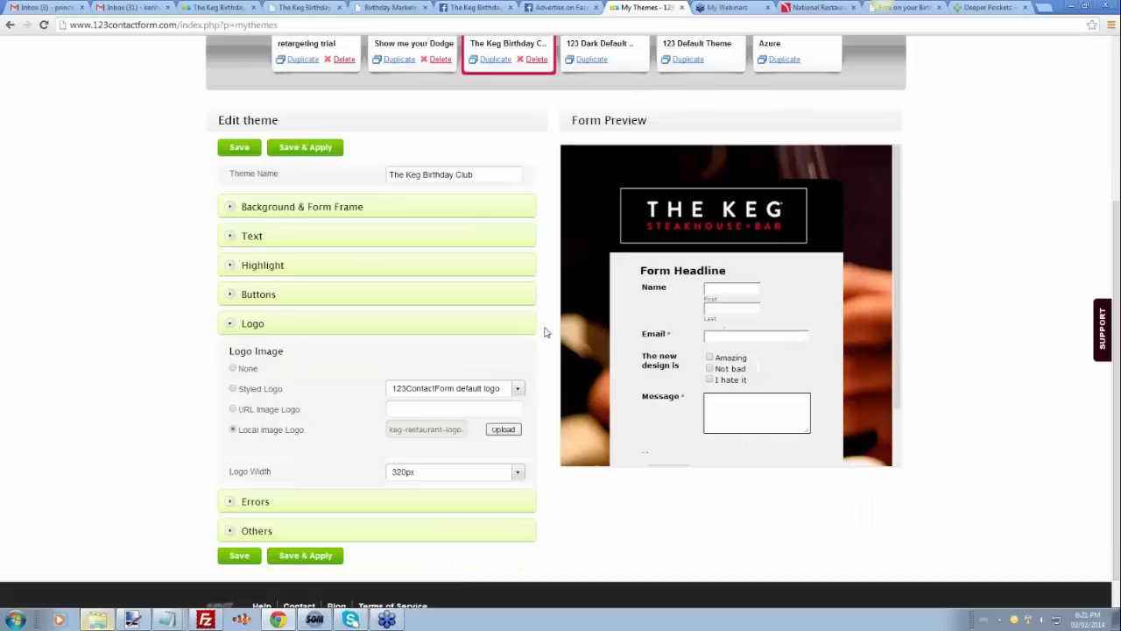
click(306, 325)
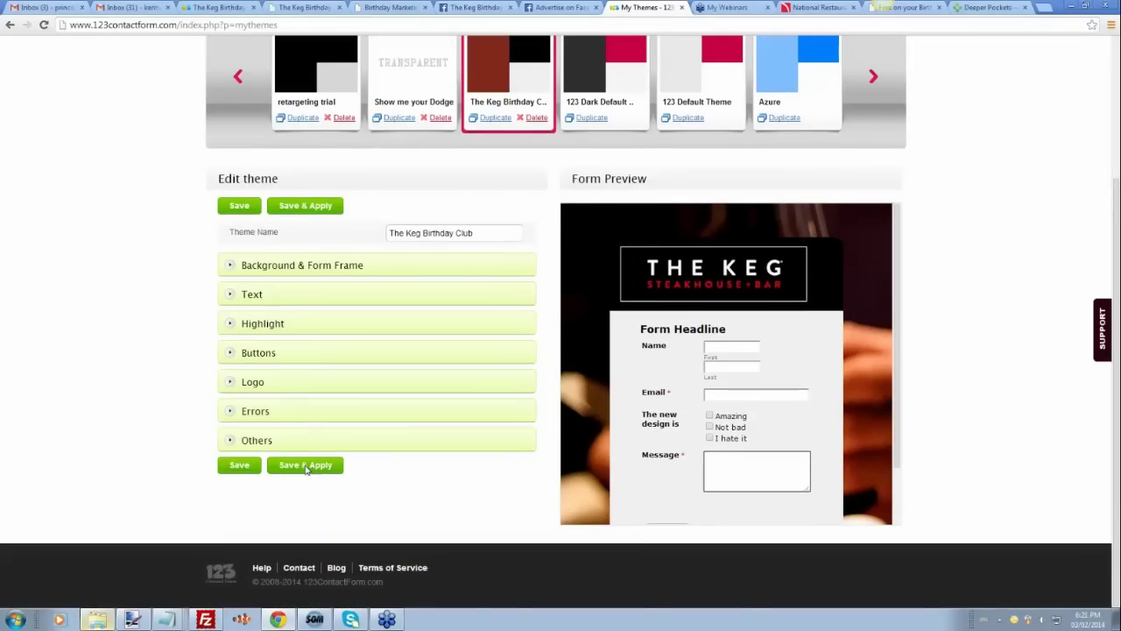
Step: Save the theme, apply it to The Keg Birthday Club form, and check the published form
click(306, 466)
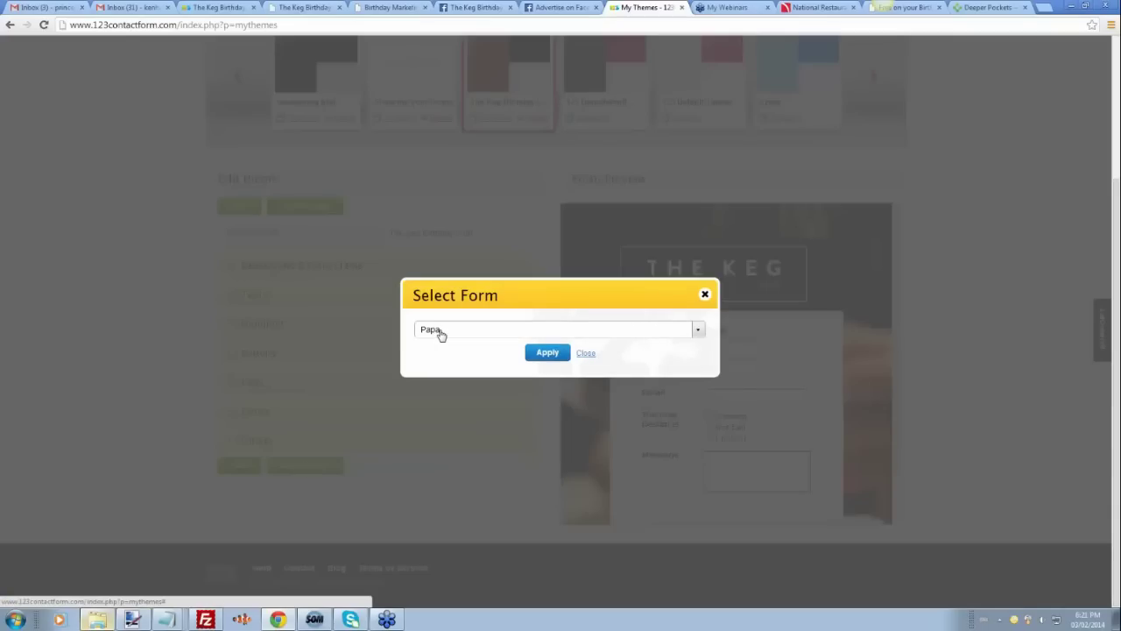
click(441, 332)
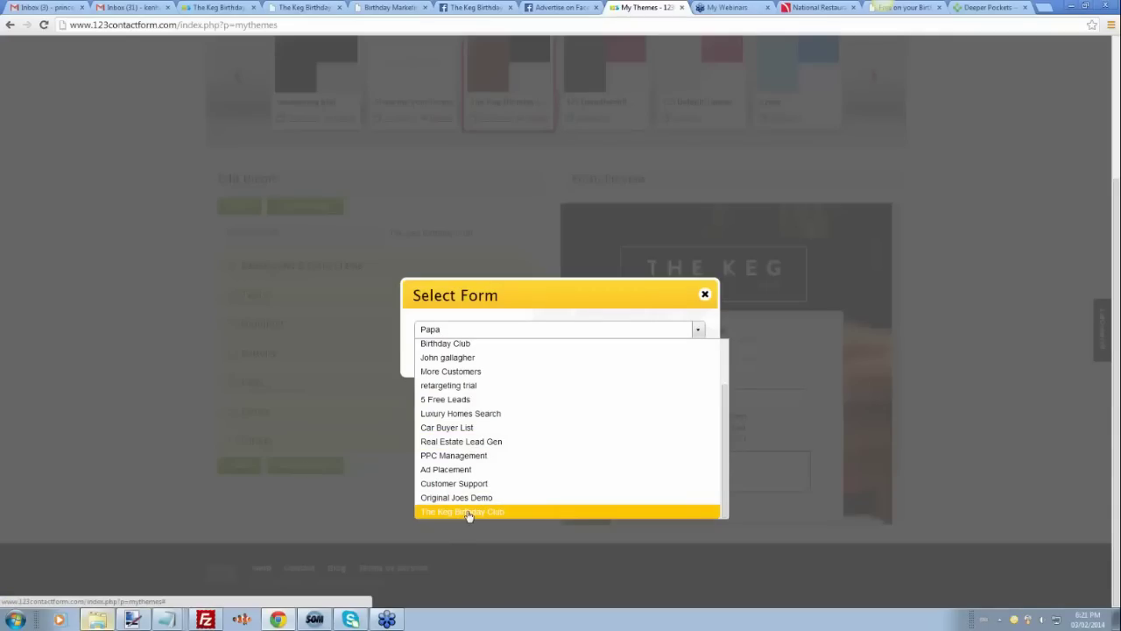
click(462, 513)
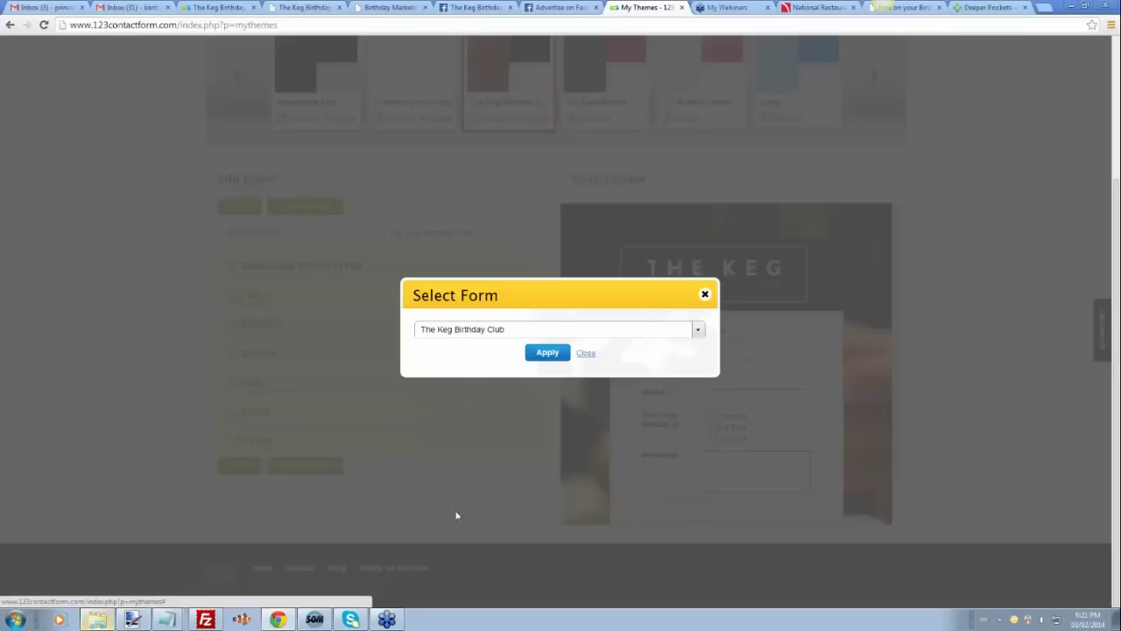
click(548, 354)
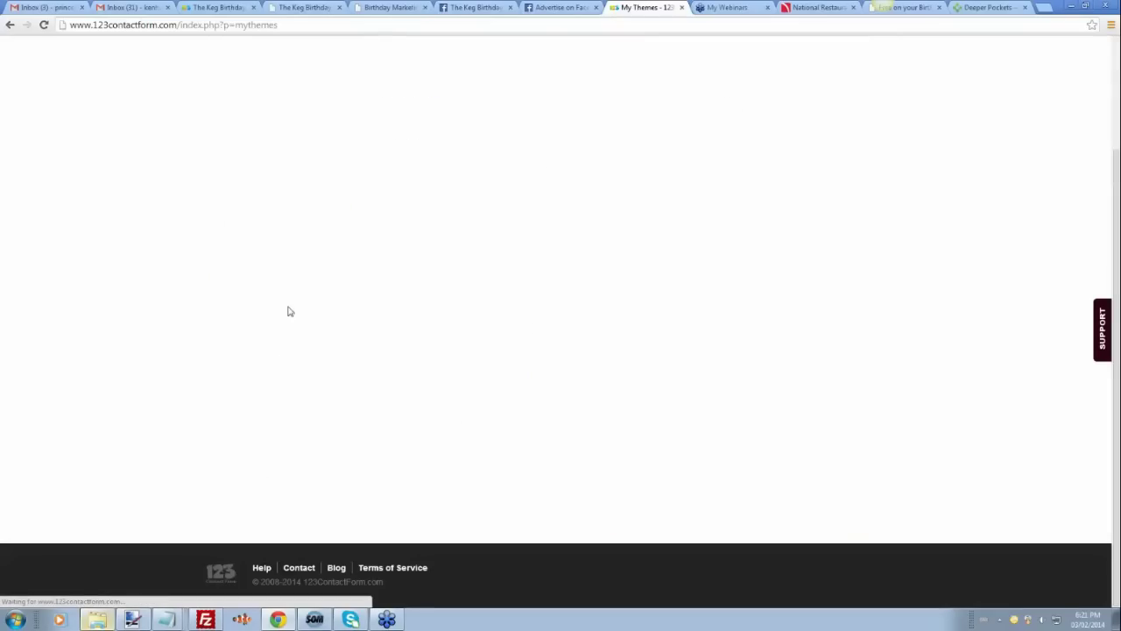
click(230, 9)
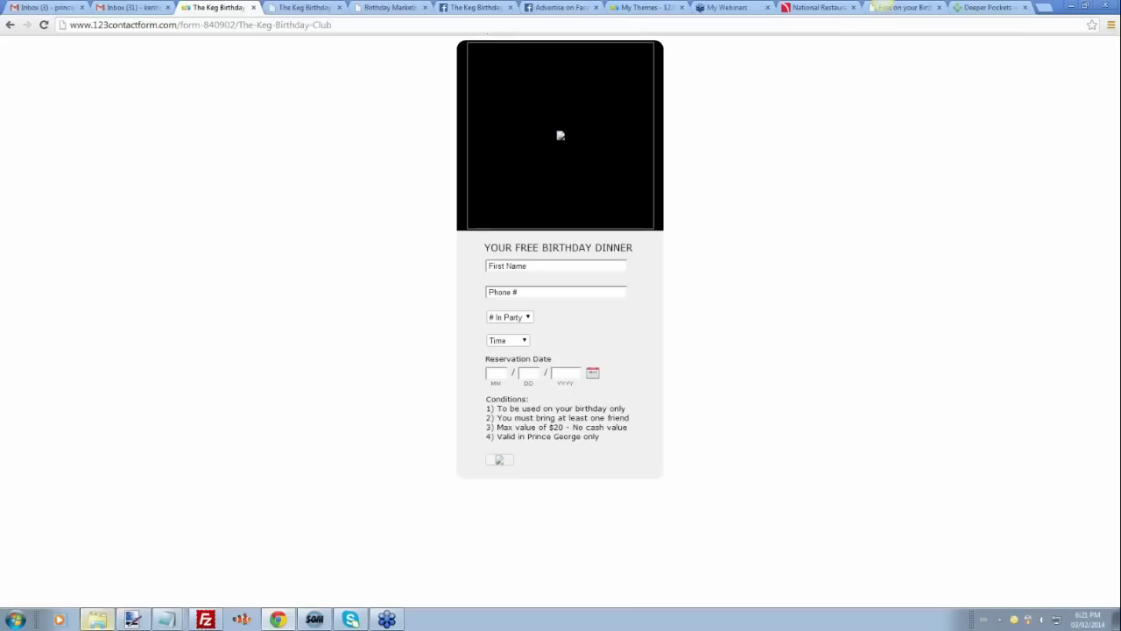
click(640, 8)
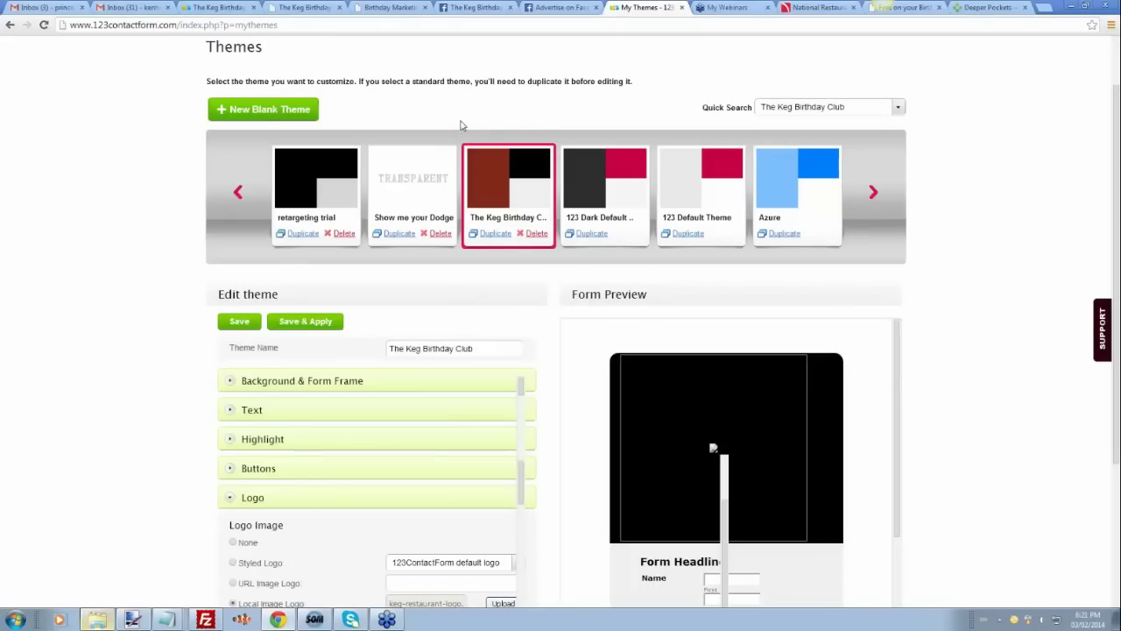
Step: Open The Keg Birthday Club form from the account's forms and go to its notification settings
scroll(463, 125, up, 1)
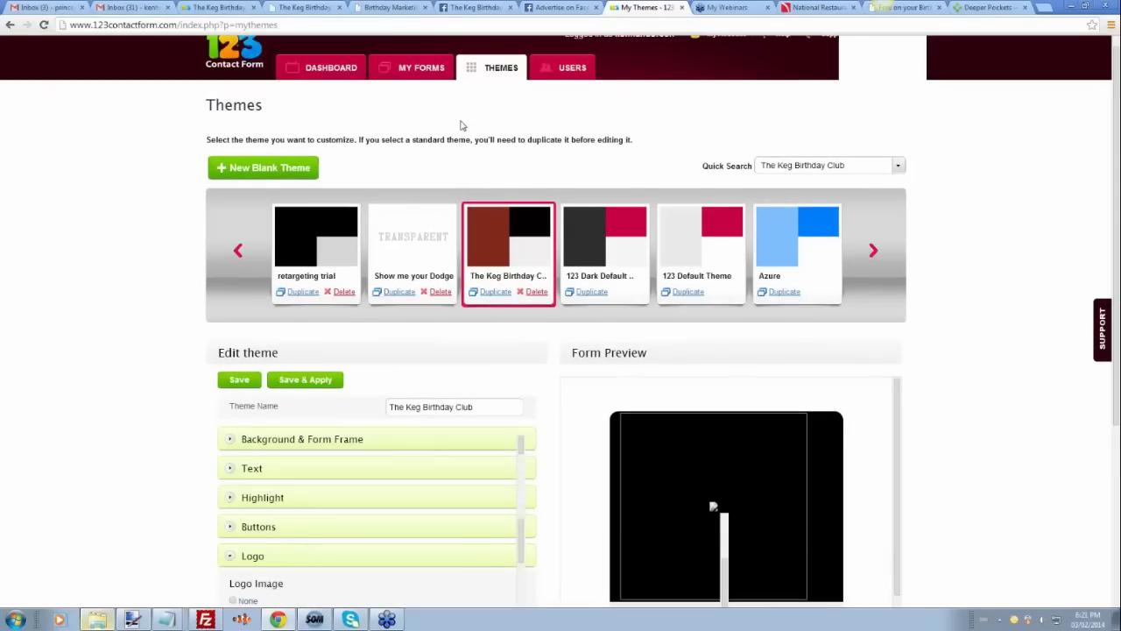
scroll(460, 123, up, 1)
click(424, 81)
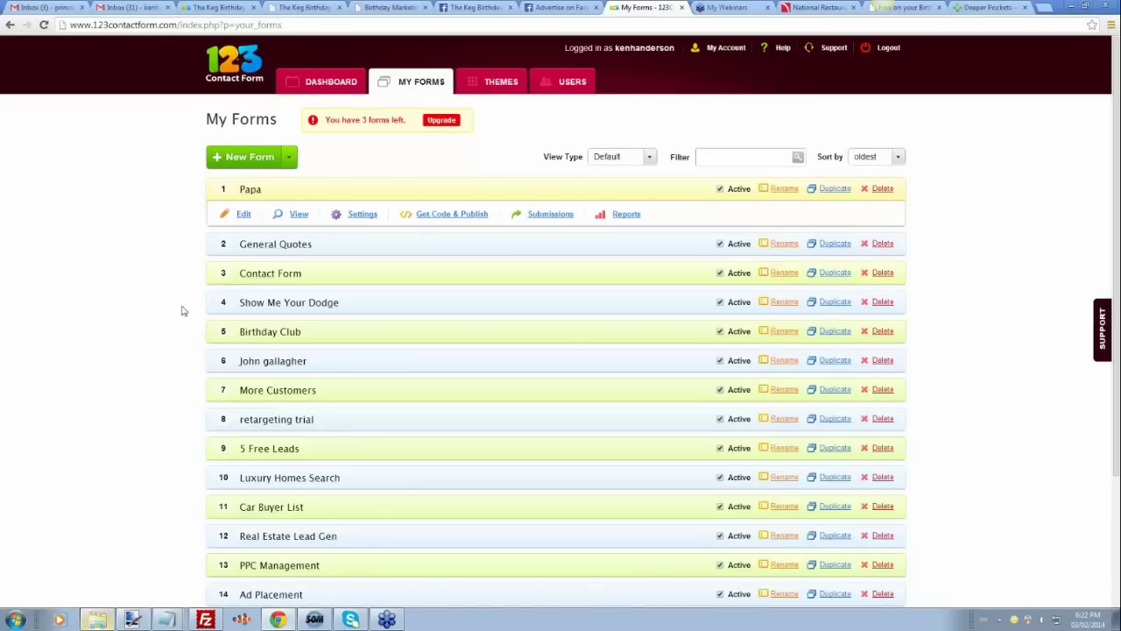
scroll(183, 311, down, 1)
scroll(177, 318, down, 2)
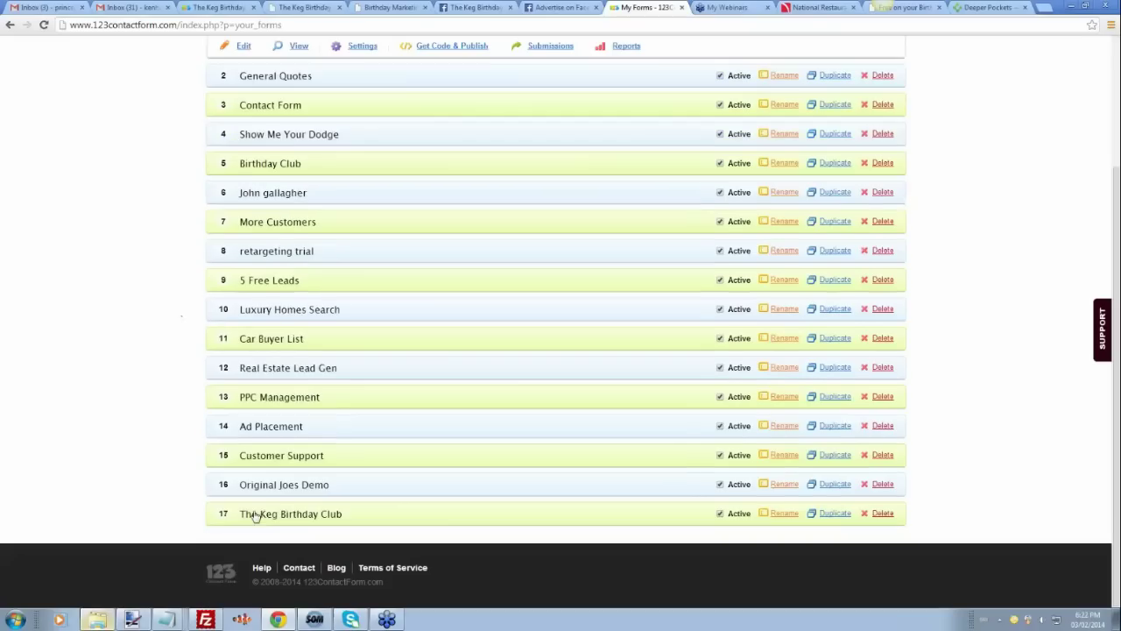
scroll(304, 518, down, 1)
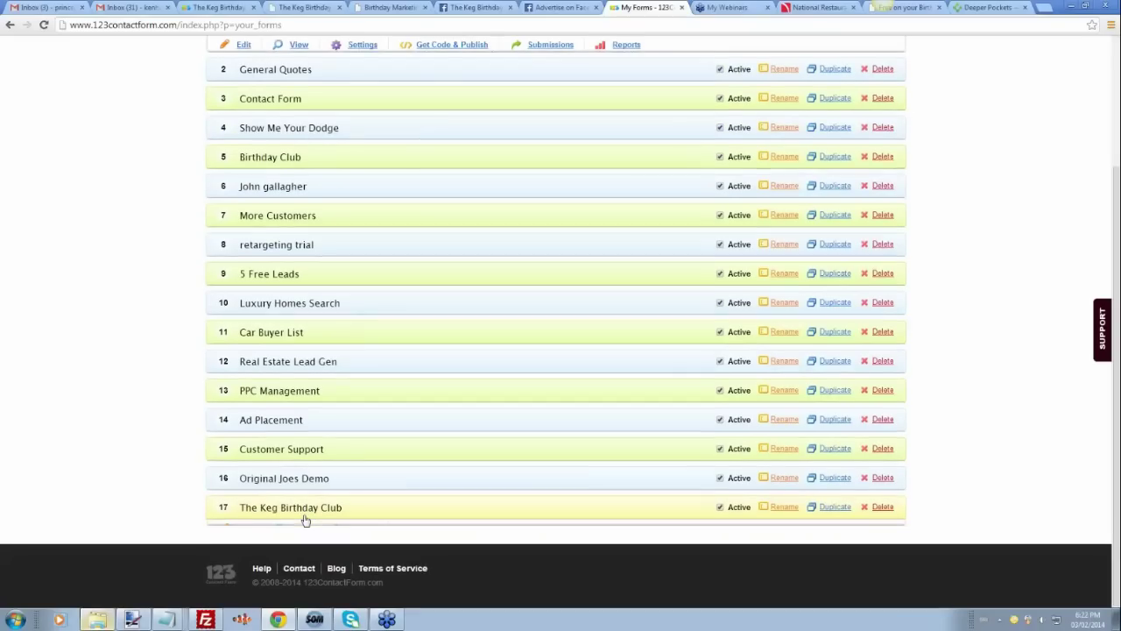
click(243, 515)
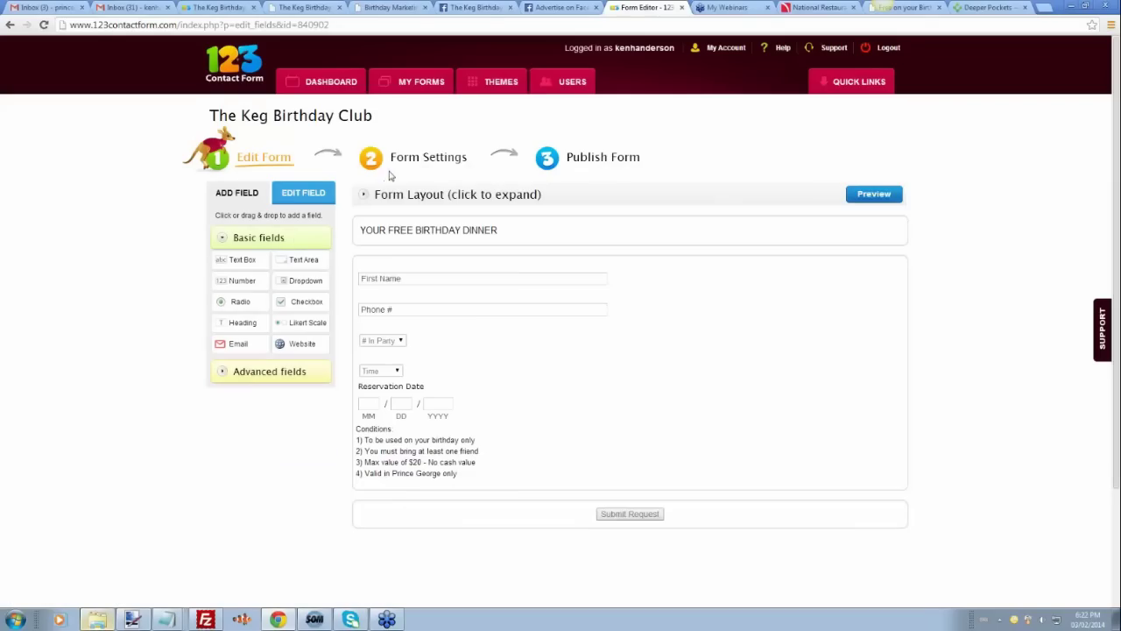
mouse_move(409, 163)
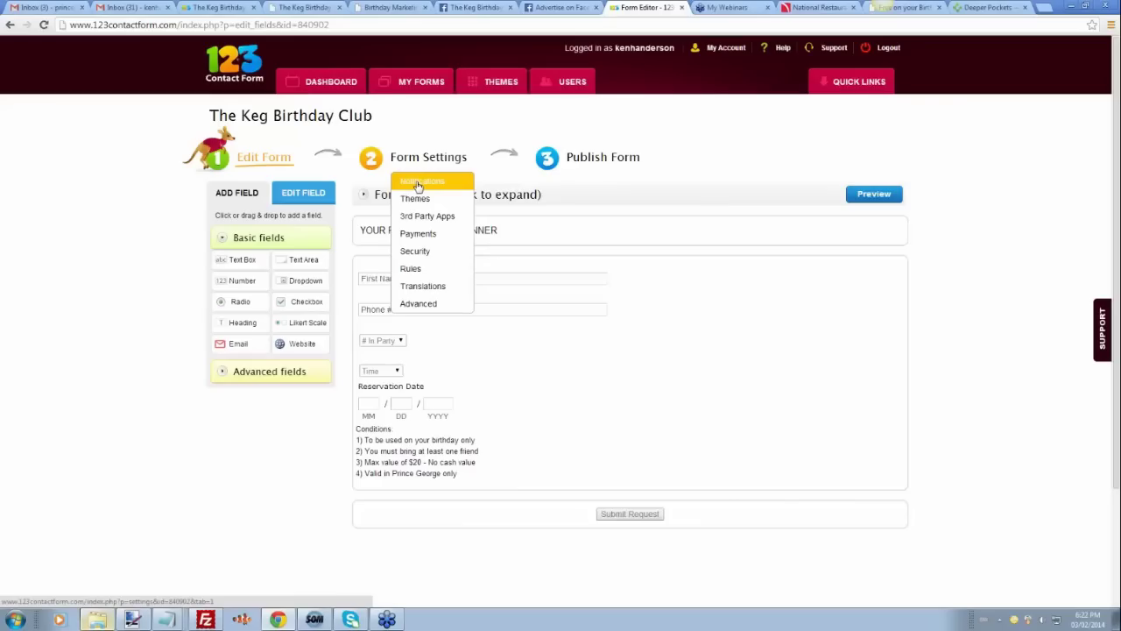
click(418, 184)
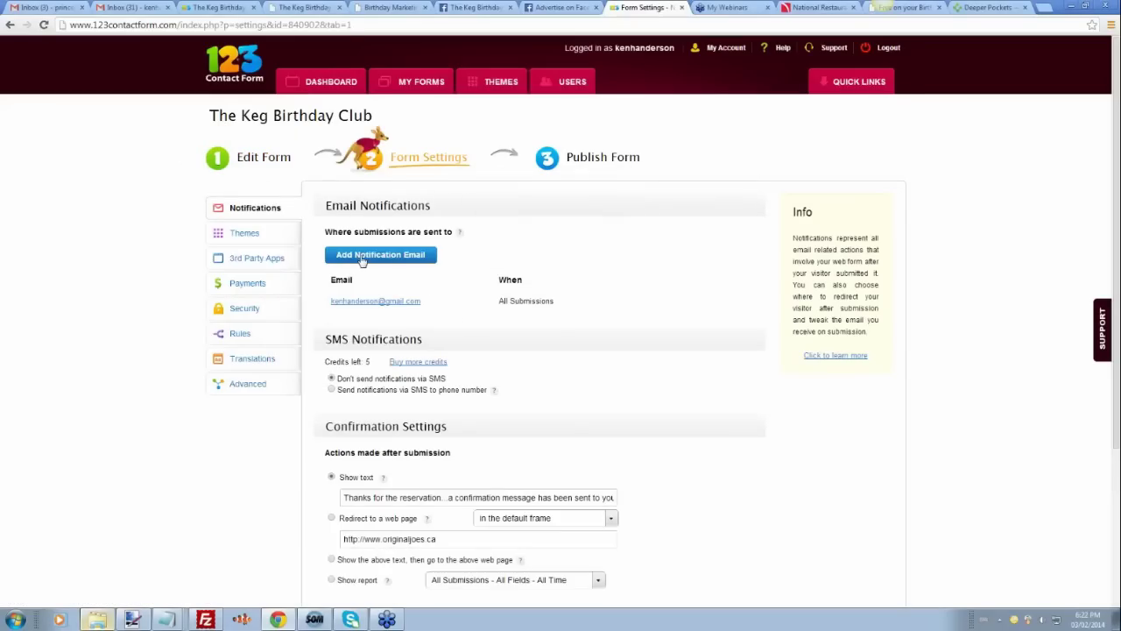
Step: Review the notification email, try the option to send SMS notifications to a phone number, and switch back to no SMS
triple_click(387, 302)
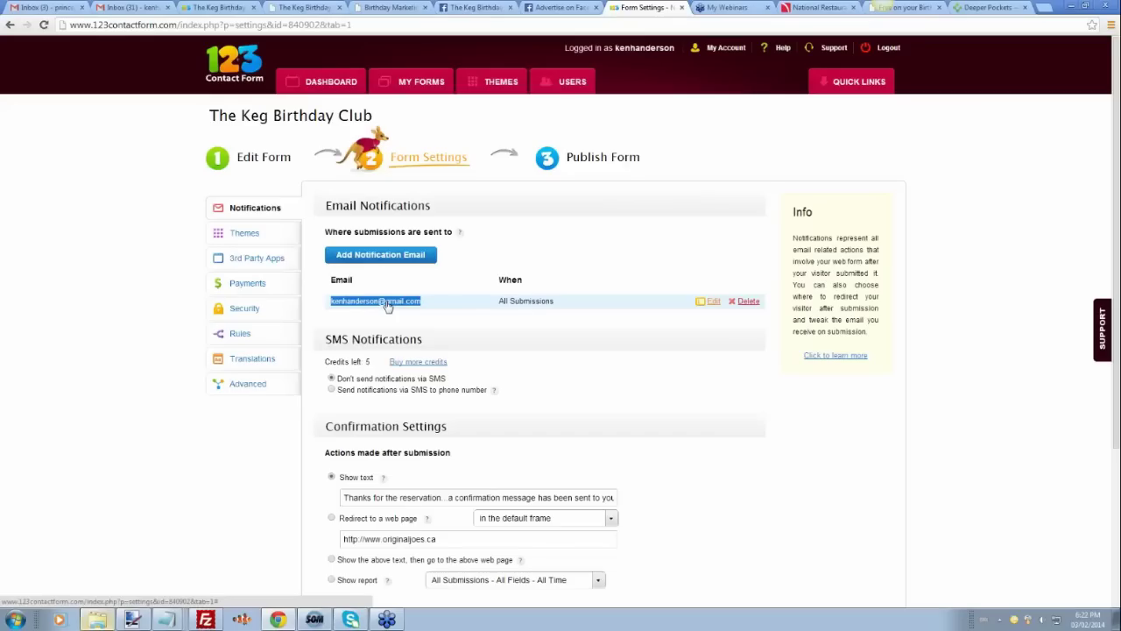
click(385, 264)
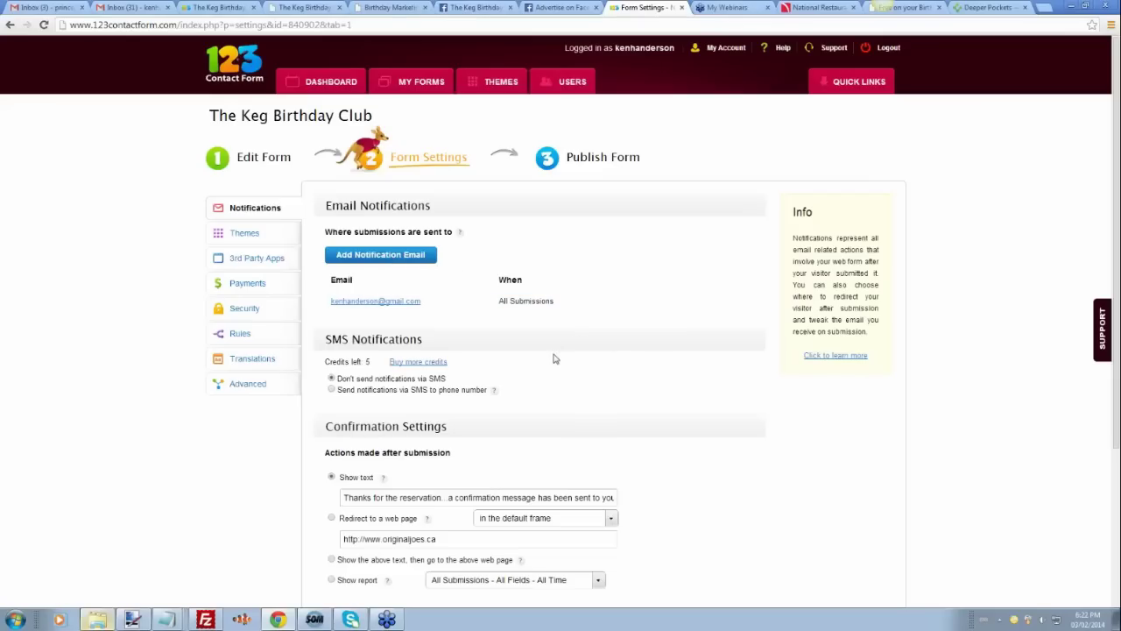
scroll(552, 361, down, 1)
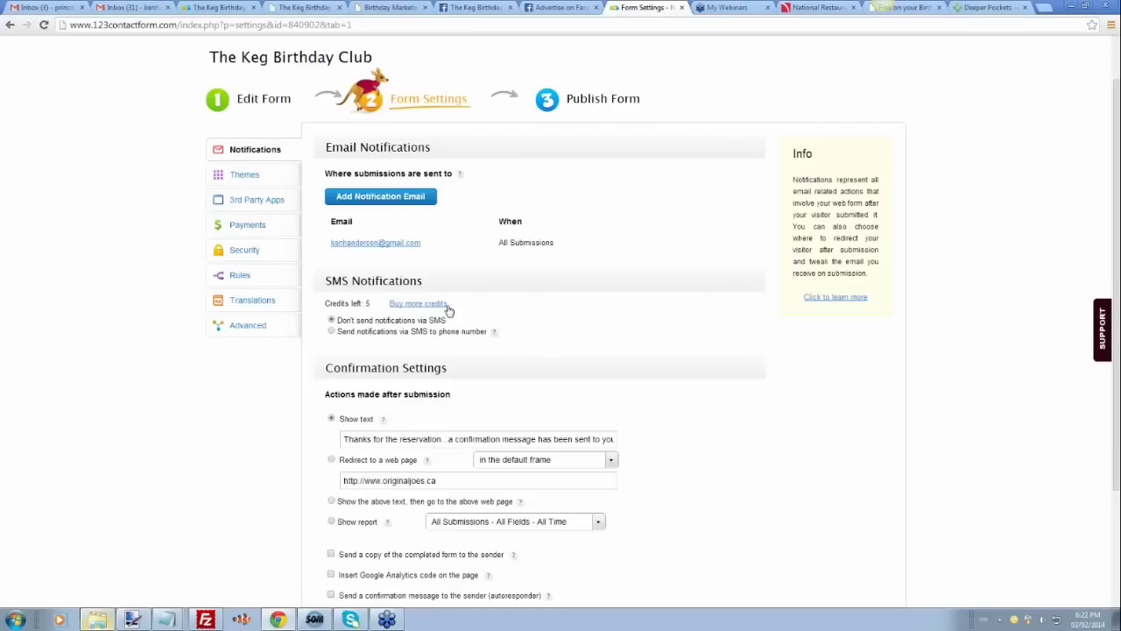
drag(449, 309, 406, 308)
click(378, 306)
click(332, 332)
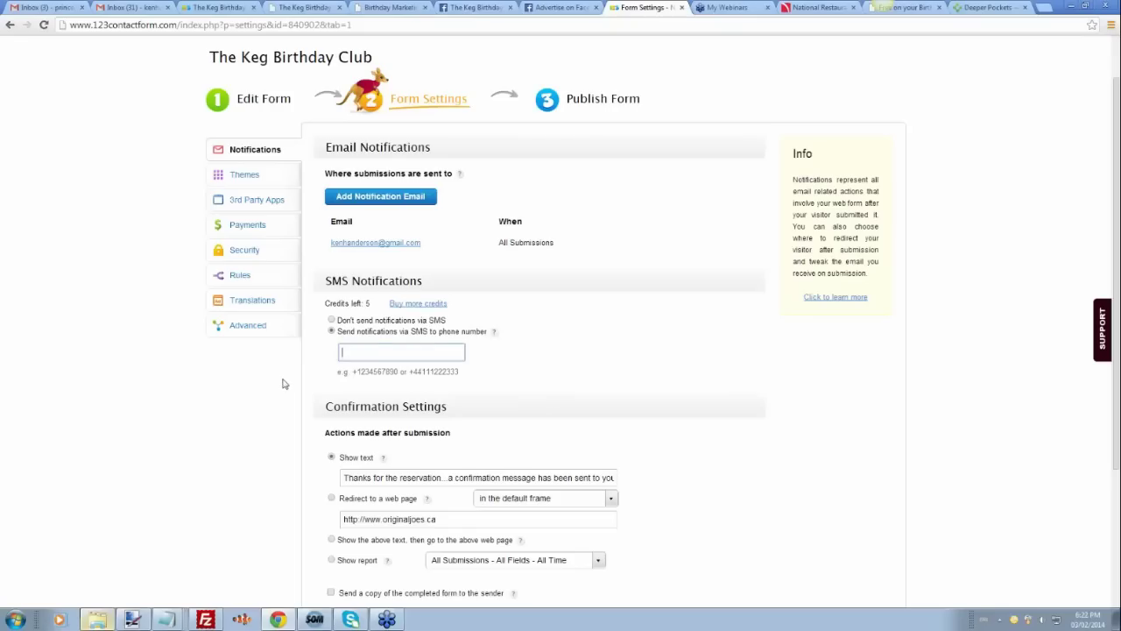
click(331, 320)
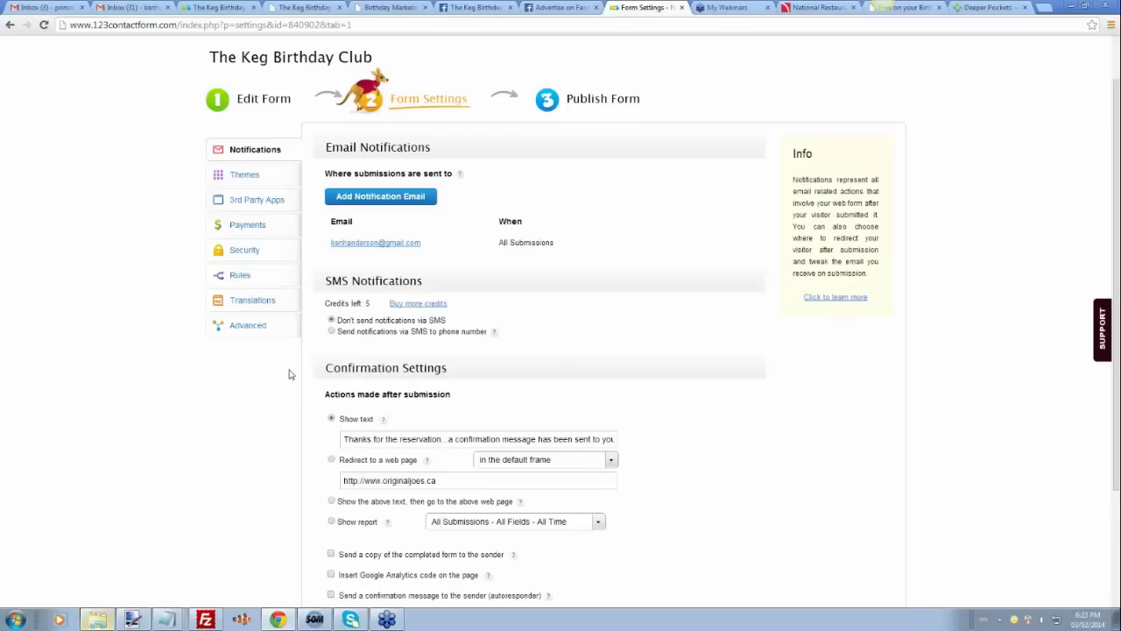
Step: Try showing the text before going to the web page, restore the Show text confirmation action, and save the notification settings
scroll(291, 374, down, 1)
scroll(290, 378, down, 2)
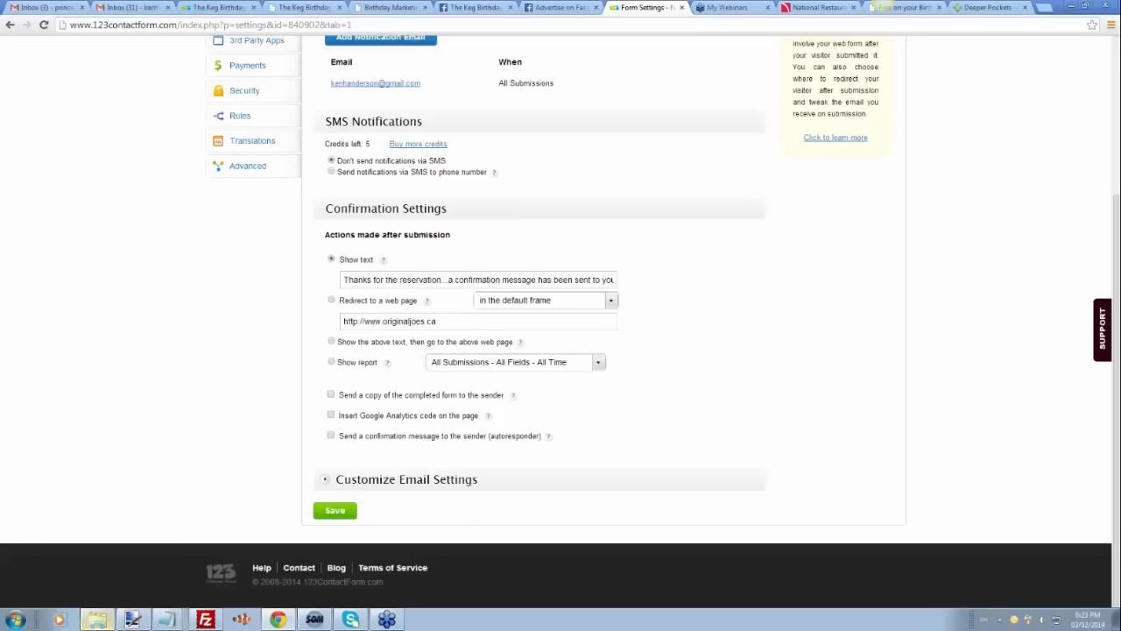
click(332, 342)
drag(437, 321, 344, 321)
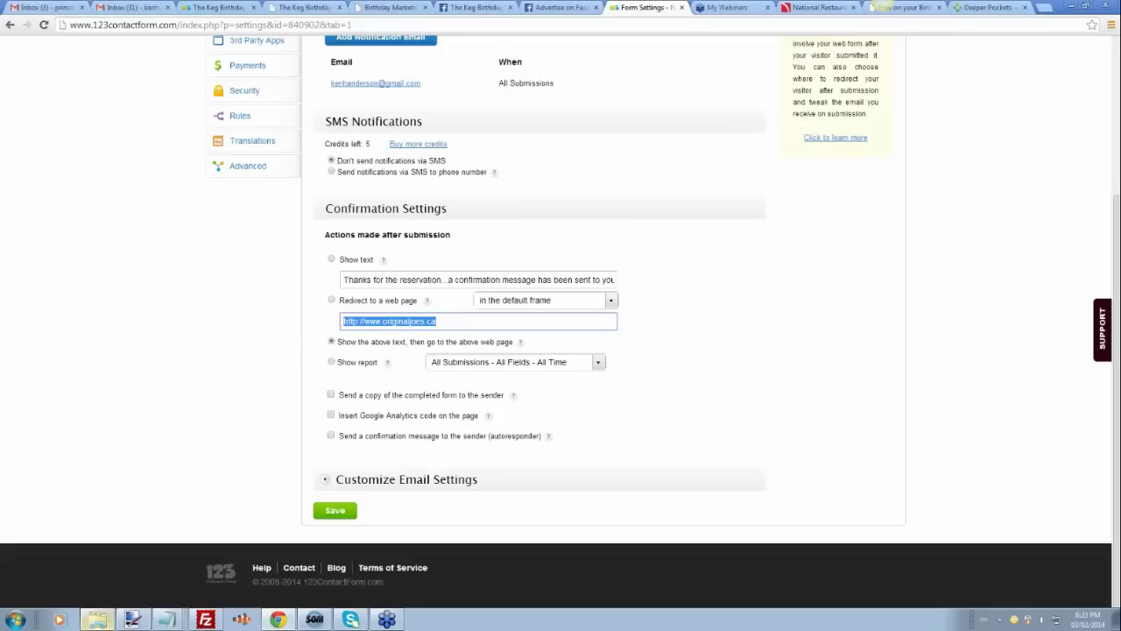
click(332, 259)
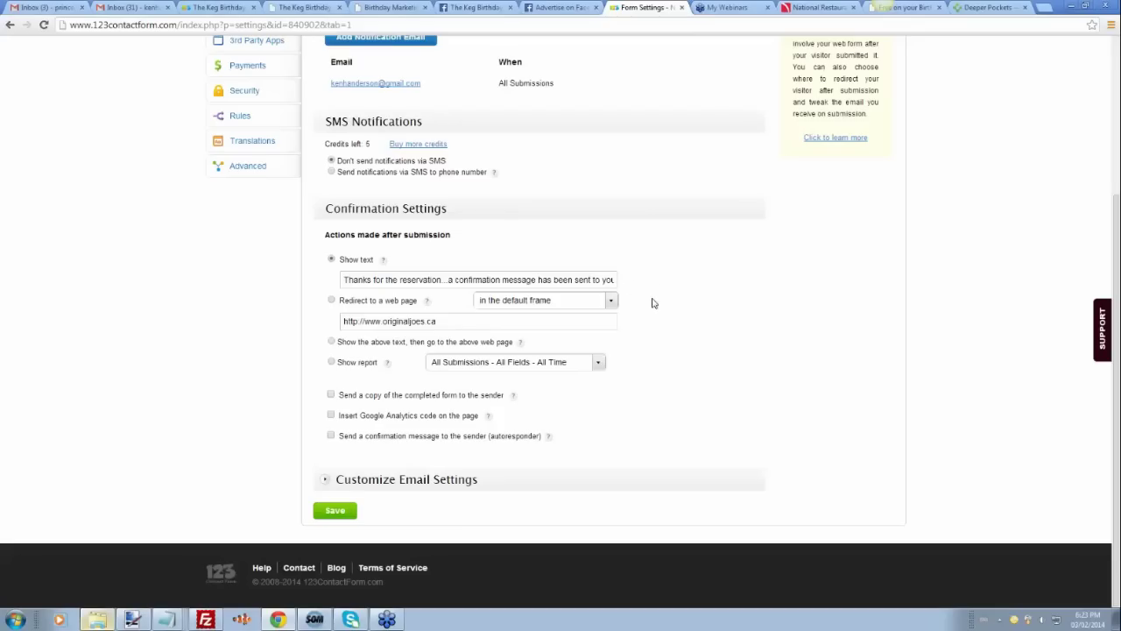
click(334, 514)
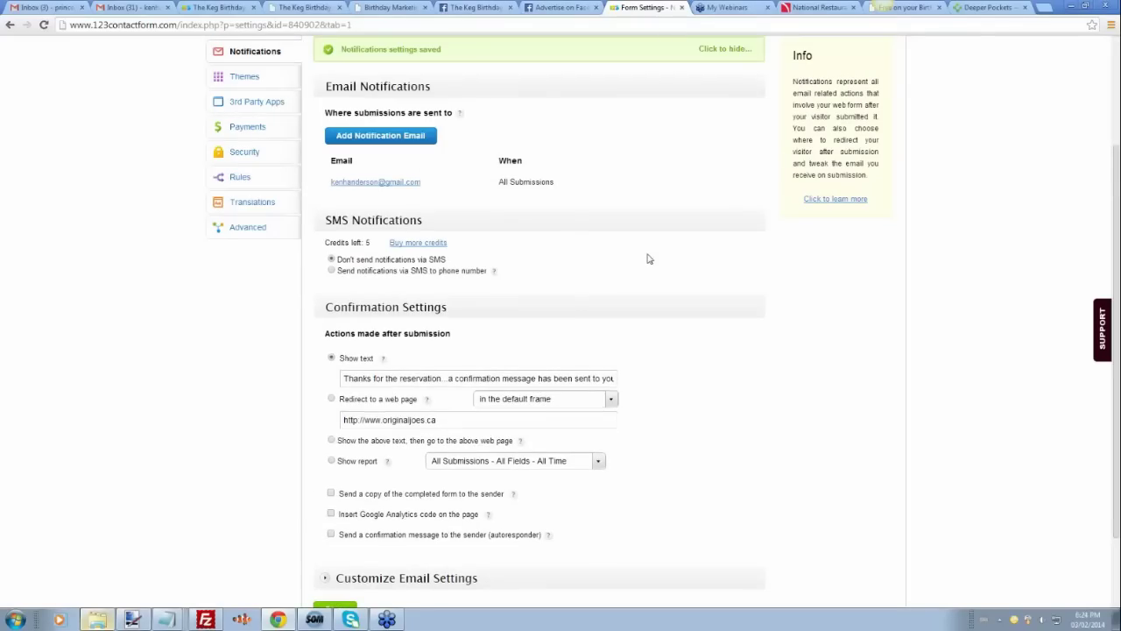
Step: Dismiss the saved-settings notice above the form's notification settings
scroll(649, 259, up, 1)
scroll(650, 260, up, 2)
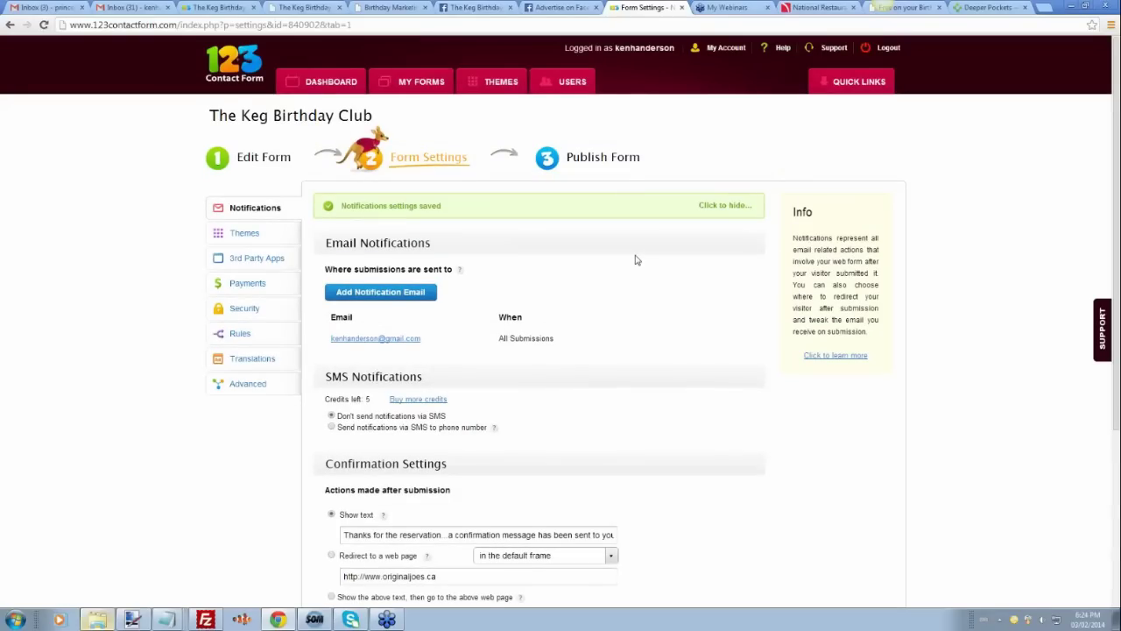
click(583, 205)
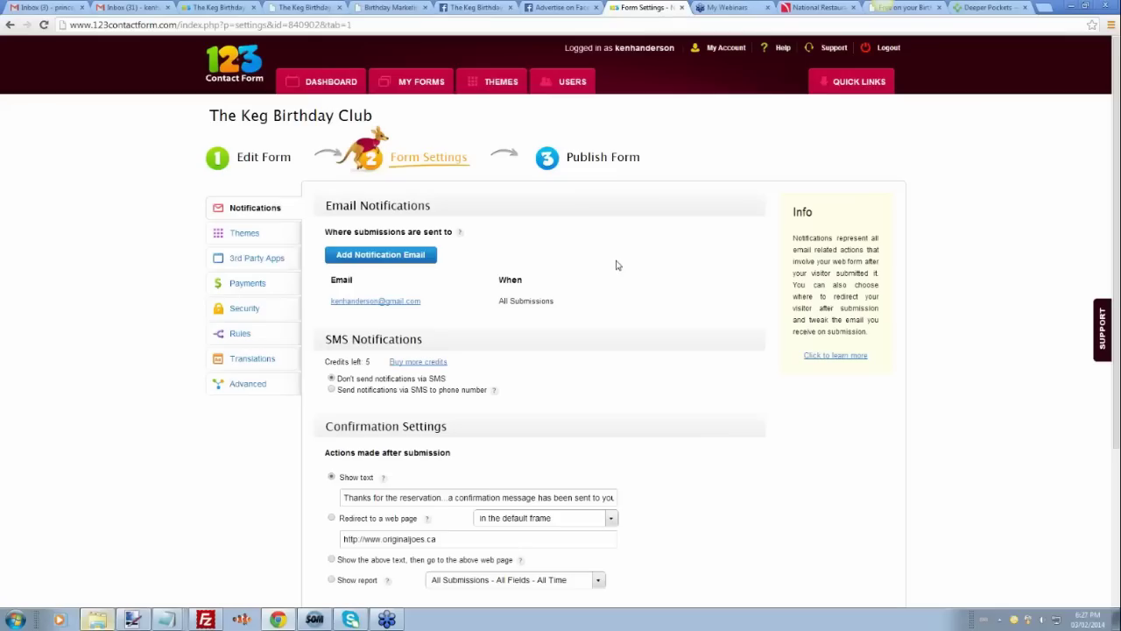
Step: Switch to The Keg Birthday Club Facebook page, upload birthday-fb-header as its cover photo, and save the change
click(477, 8)
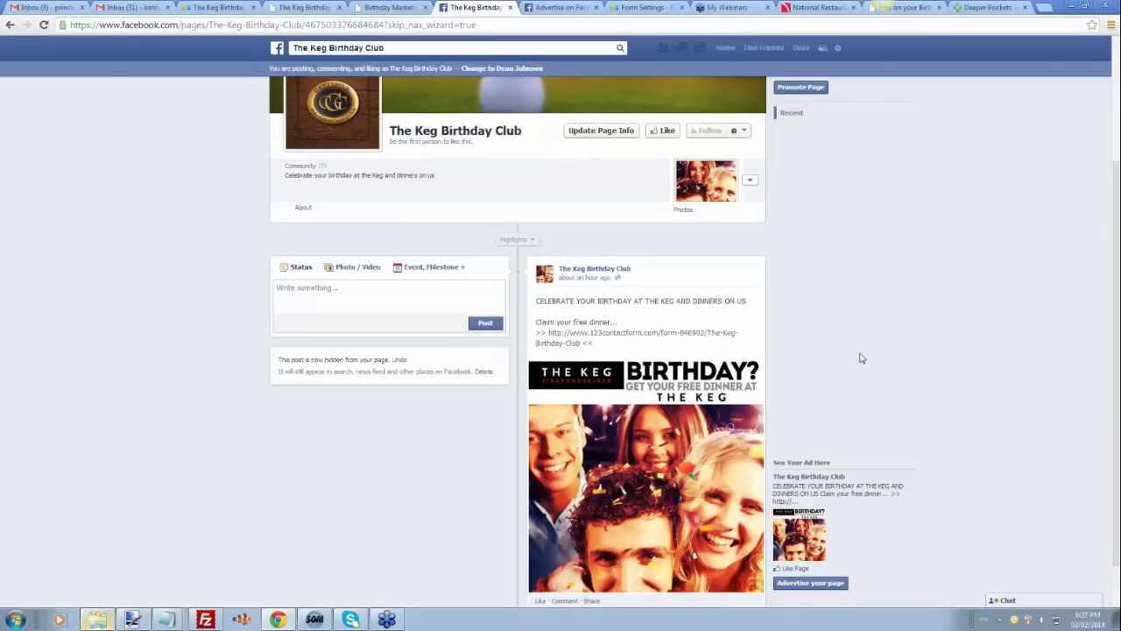
scroll(861, 359, up, 1)
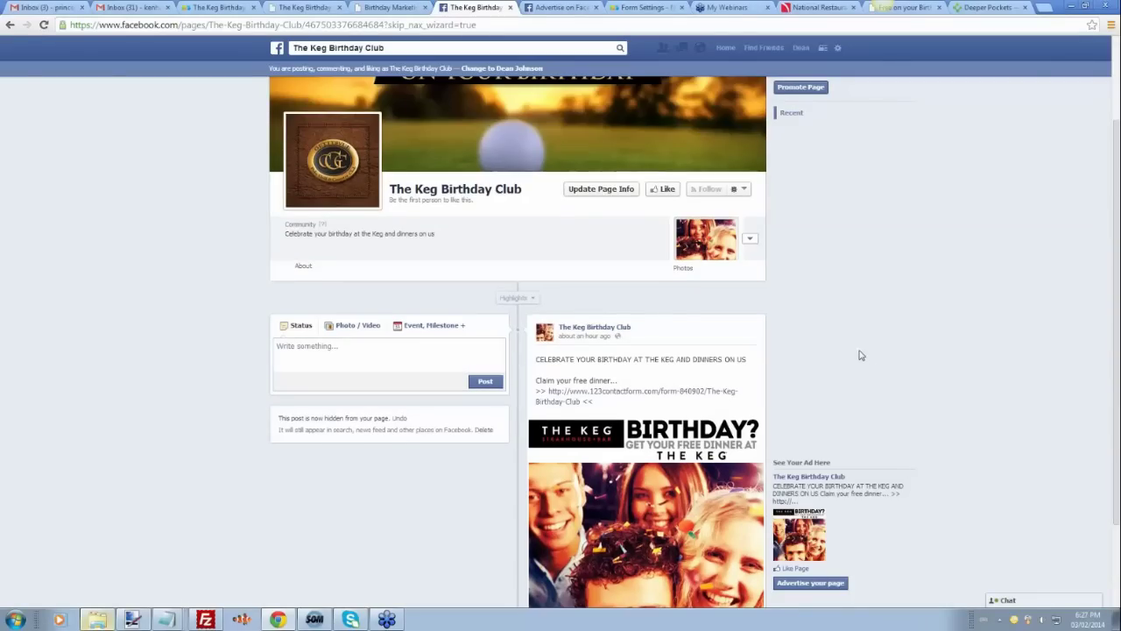
scroll(859, 353, up, 2)
click(723, 273)
click(718, 302)
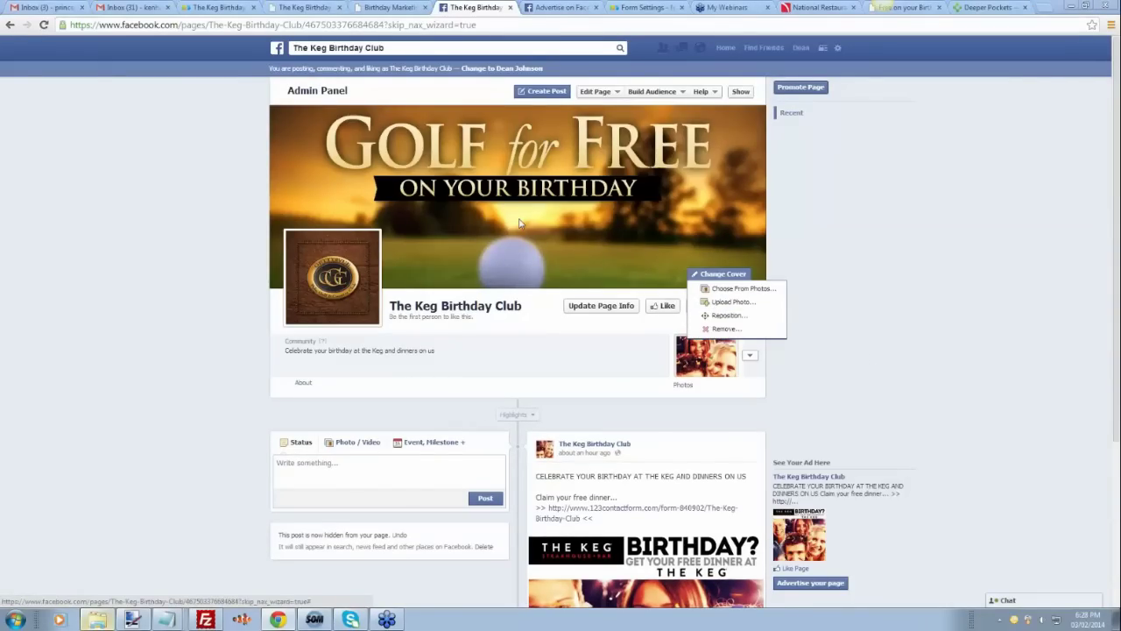
click(219, 210)
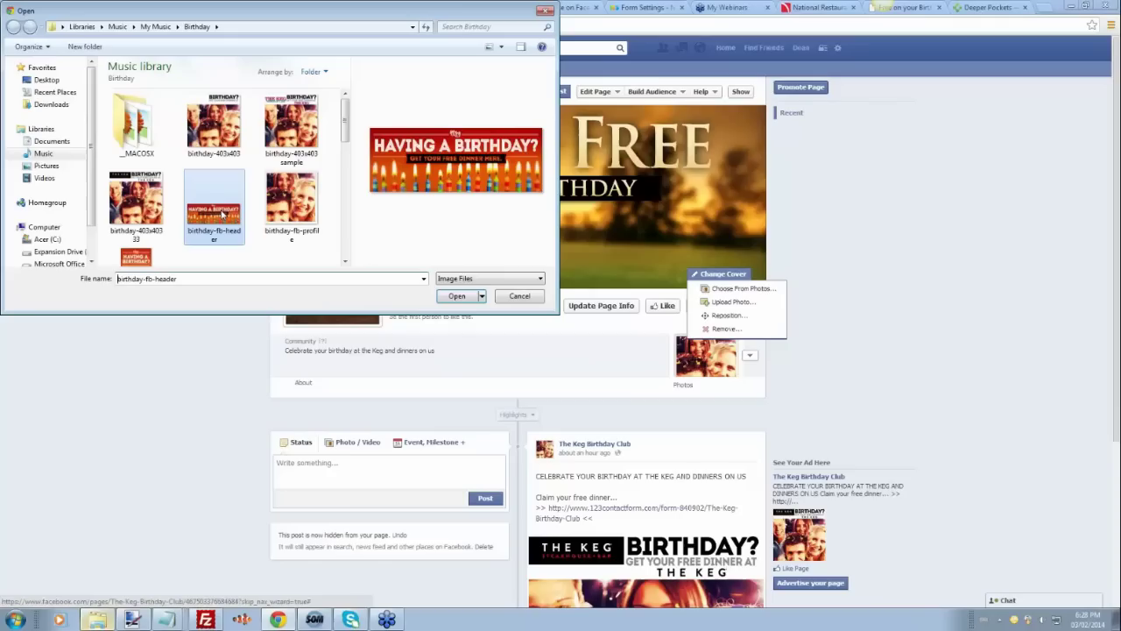
click(459, 297)
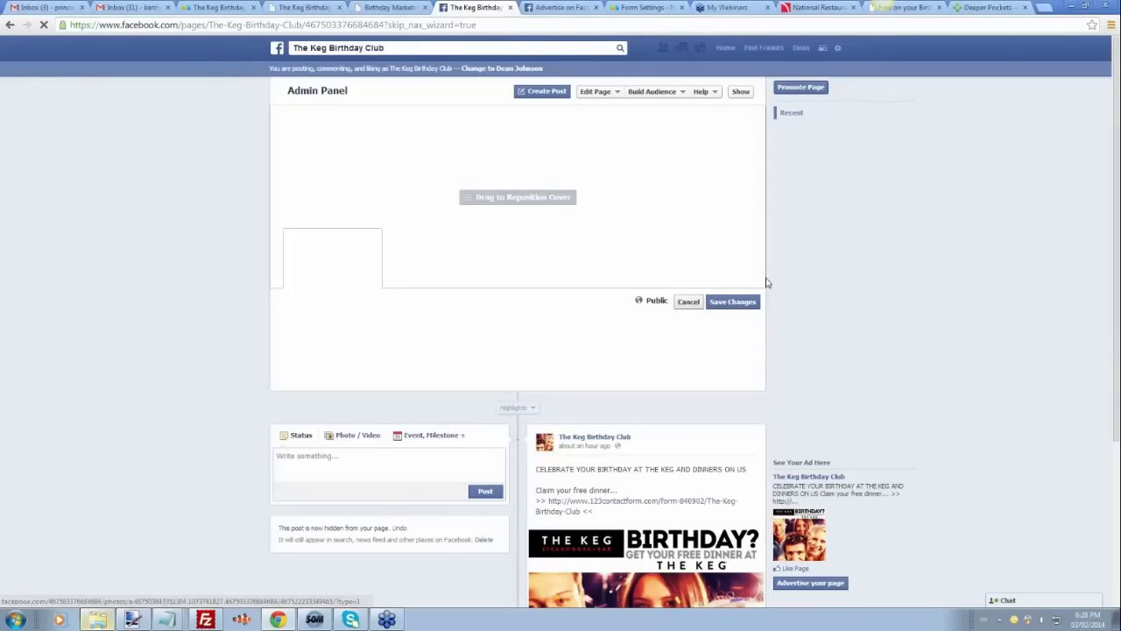
click(732, 301)
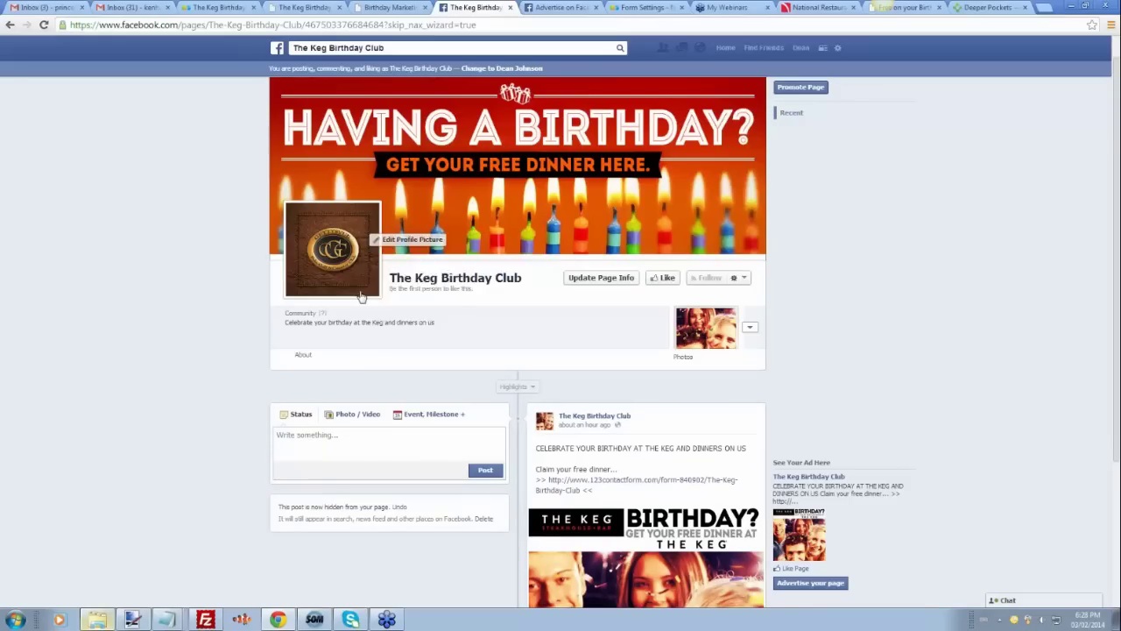
Step: Upload birthday-fb-profile as the page's profile picture and look over the updated page and its birthday post
click(412, 239)
click(283, 306)
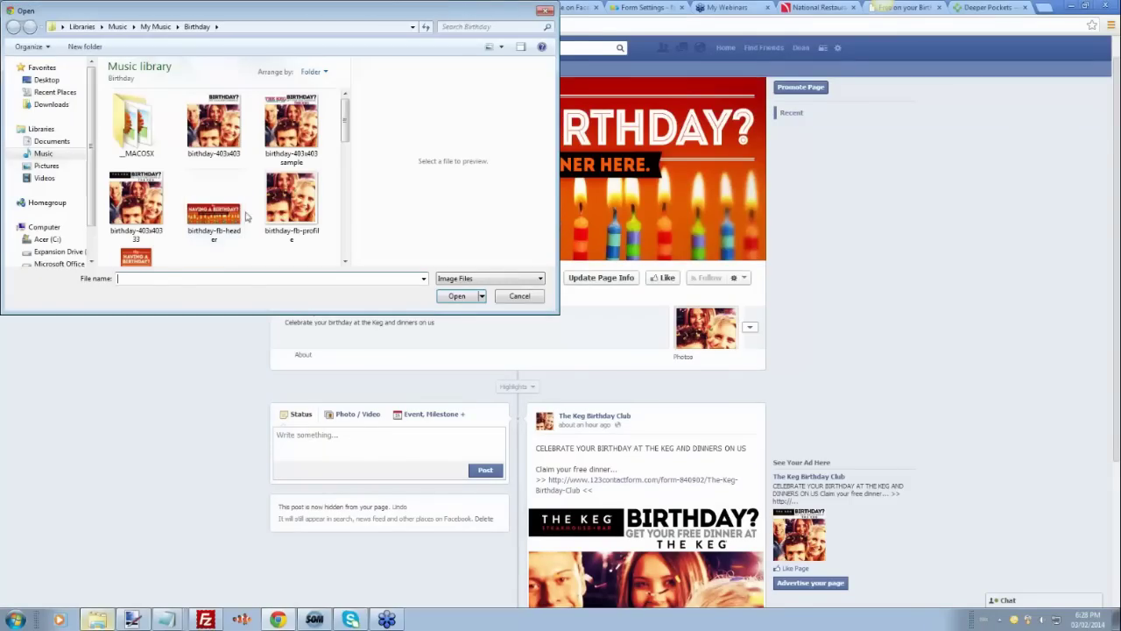
click(281, 202)
click(456, 295)
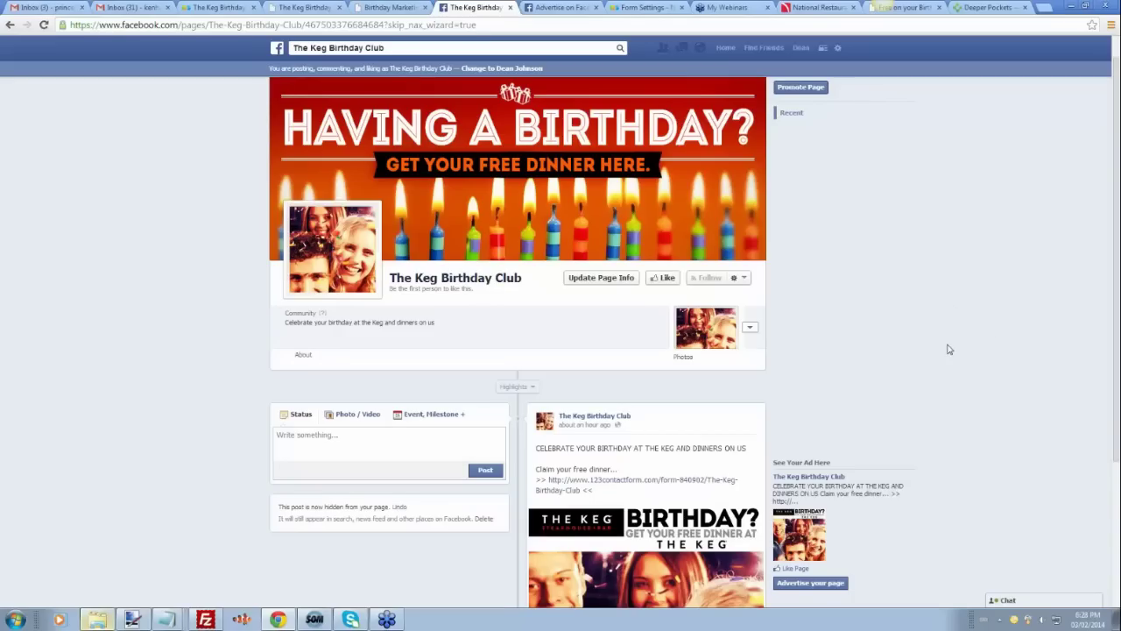
scroll(947, 350, down, 1)
scroll(947, 359, down, 2)
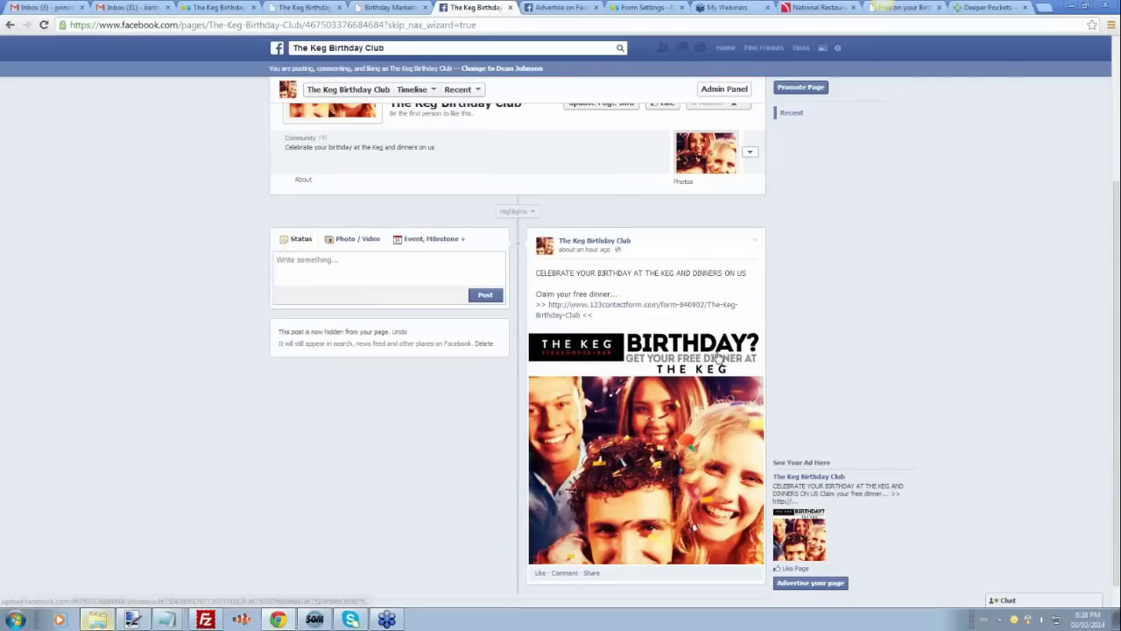
scroll(880, 291, up, 3)
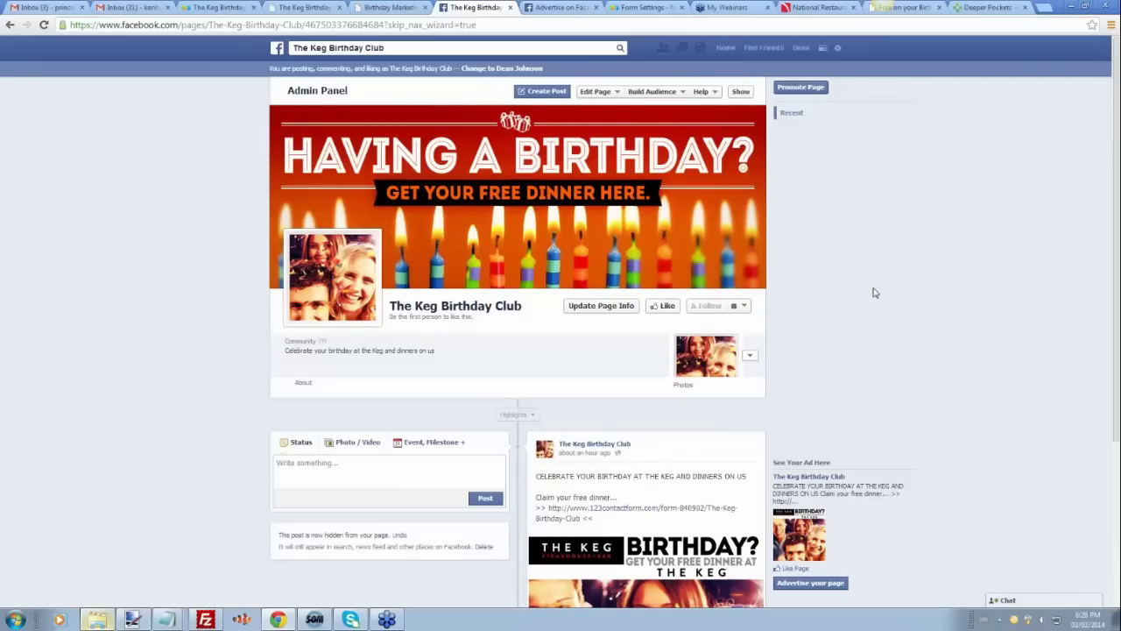
Step: Go to the Facebook ad creation page and start a Page Post Engagement ad for The Keg Birthday Club's CELEBRATE YOUR BIRTHDAY post
click(560, 9)
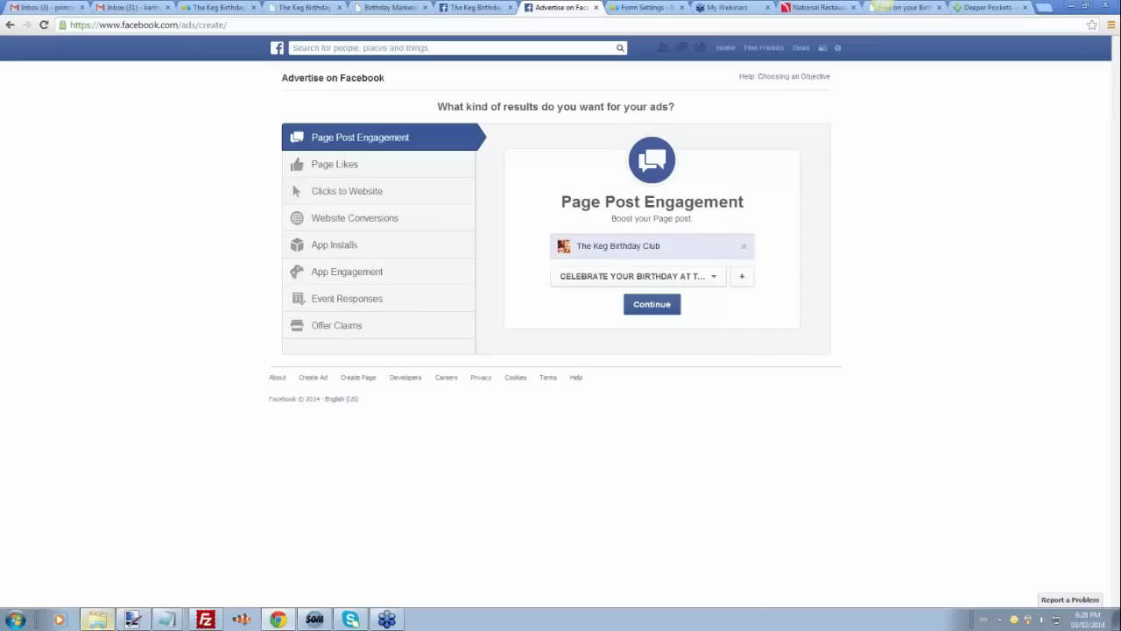
click(714, 279)
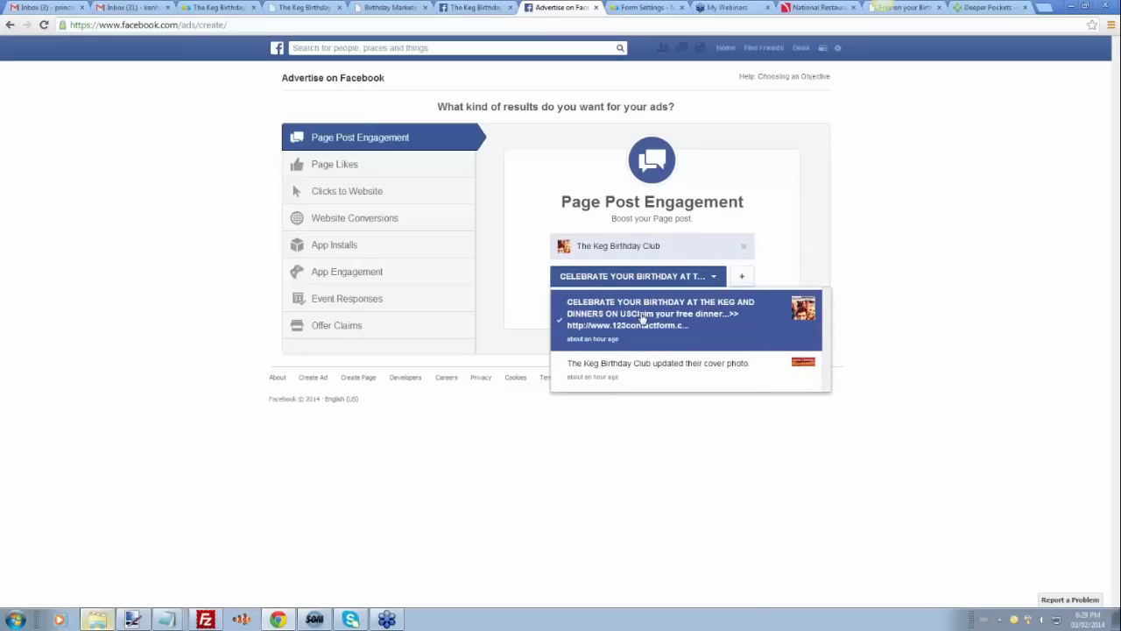
click(643, 317)
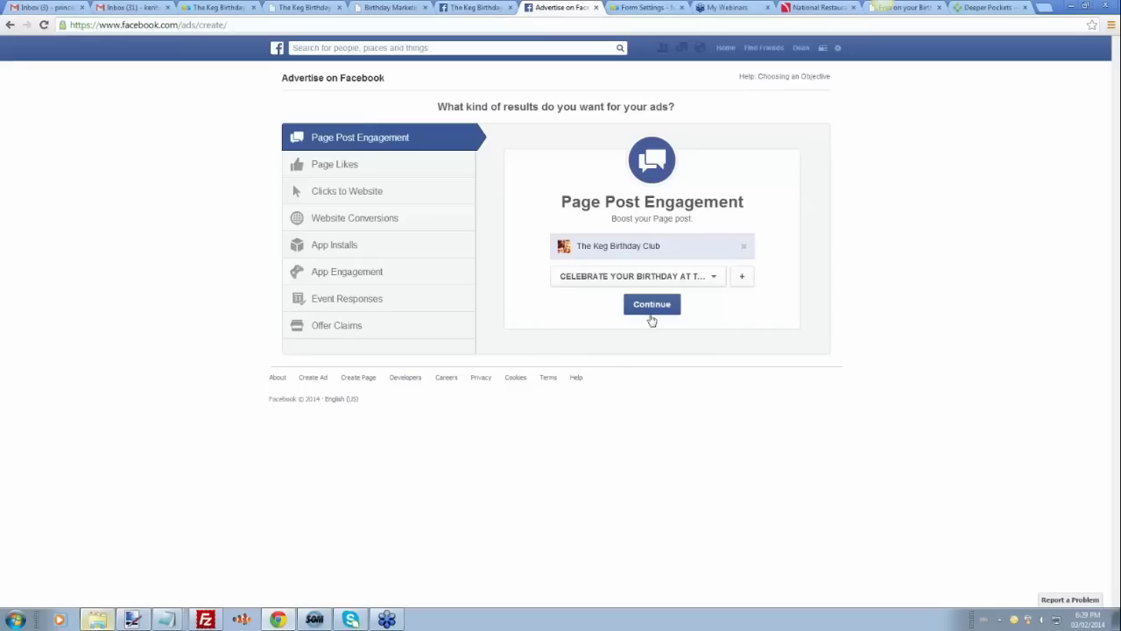
click(648, 305)
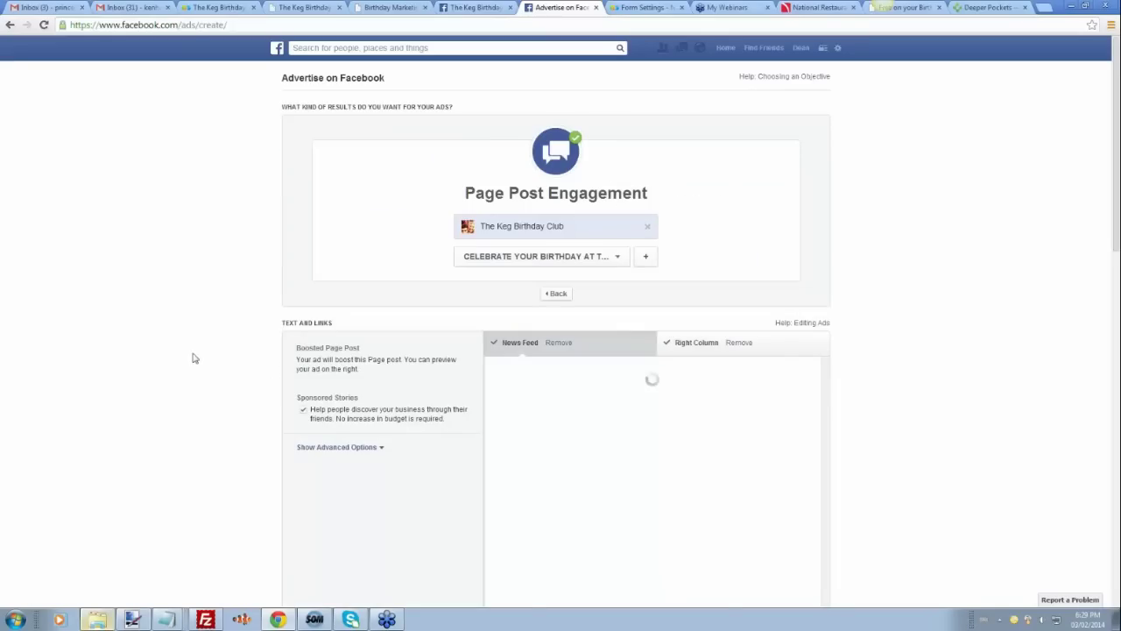
Step: Remove the Right Column placement from the ad and turn off Sponsored Stories
scroll(184, 332, down, 2)
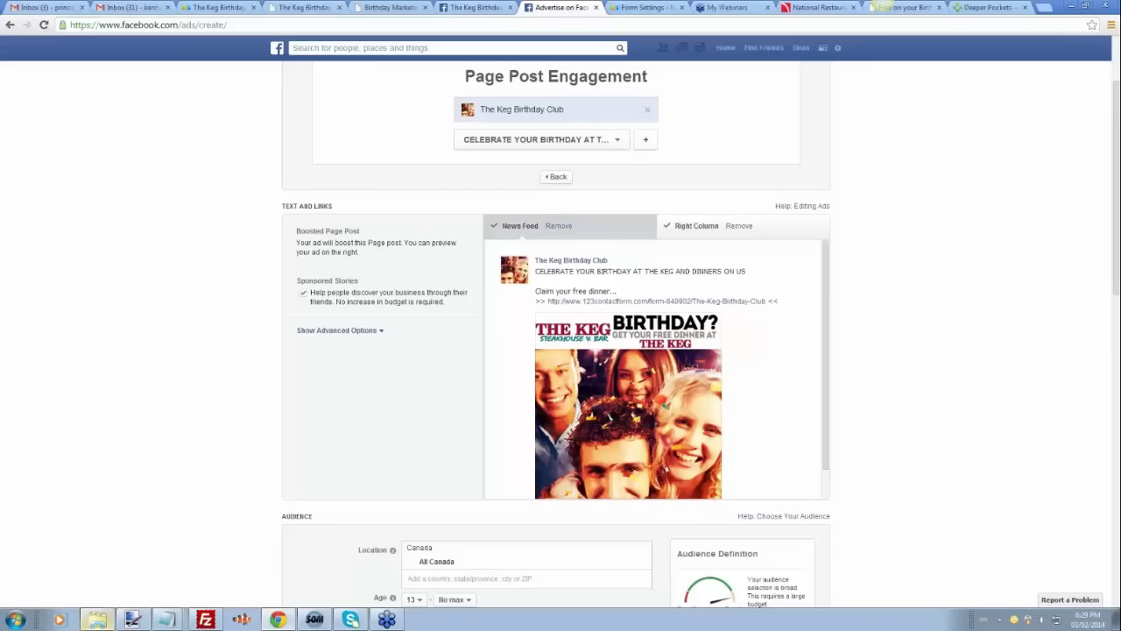
click(738, 228)
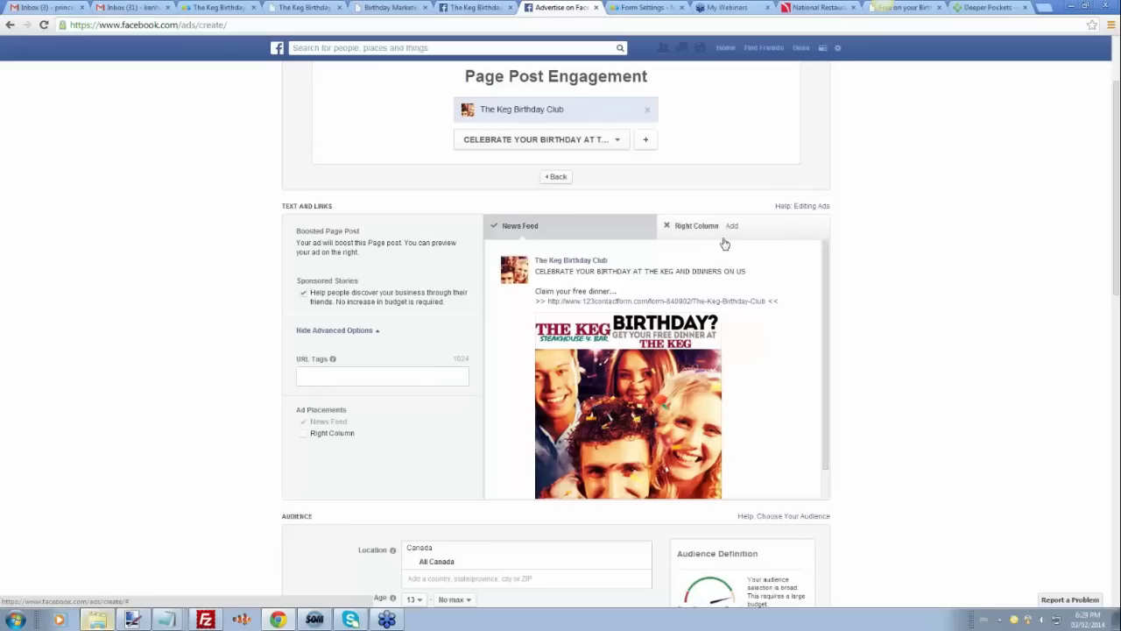
click(302, 296)
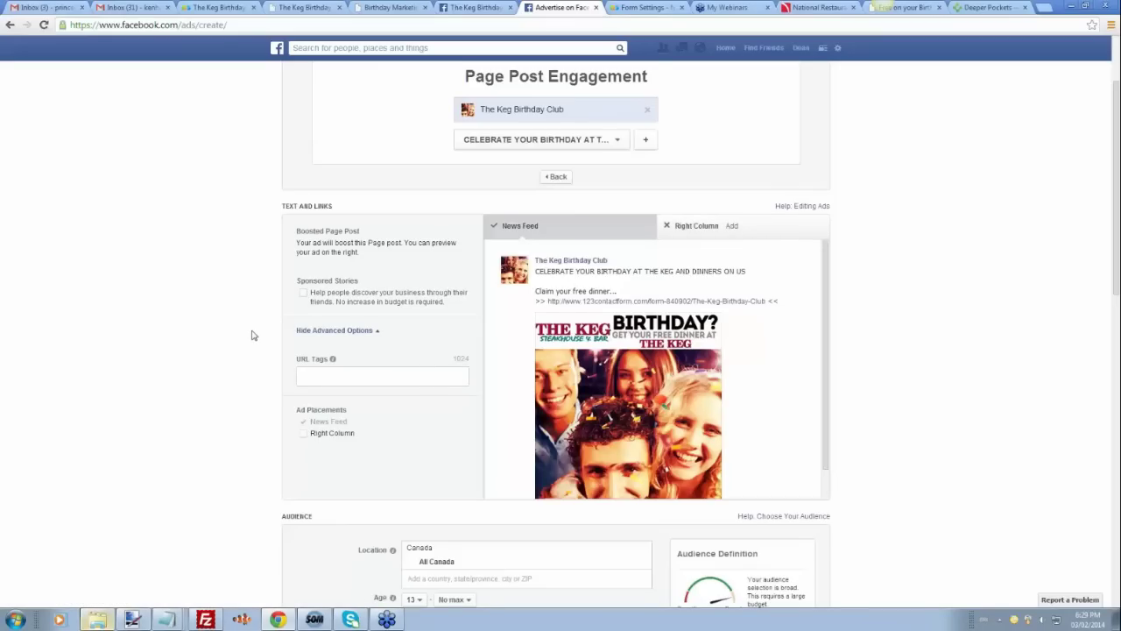
Step: Set the ad audience's location to Prince George, British Columbia, Canada
scroll(252, 334, down, 1)
scroll(252, 334, down, 4)
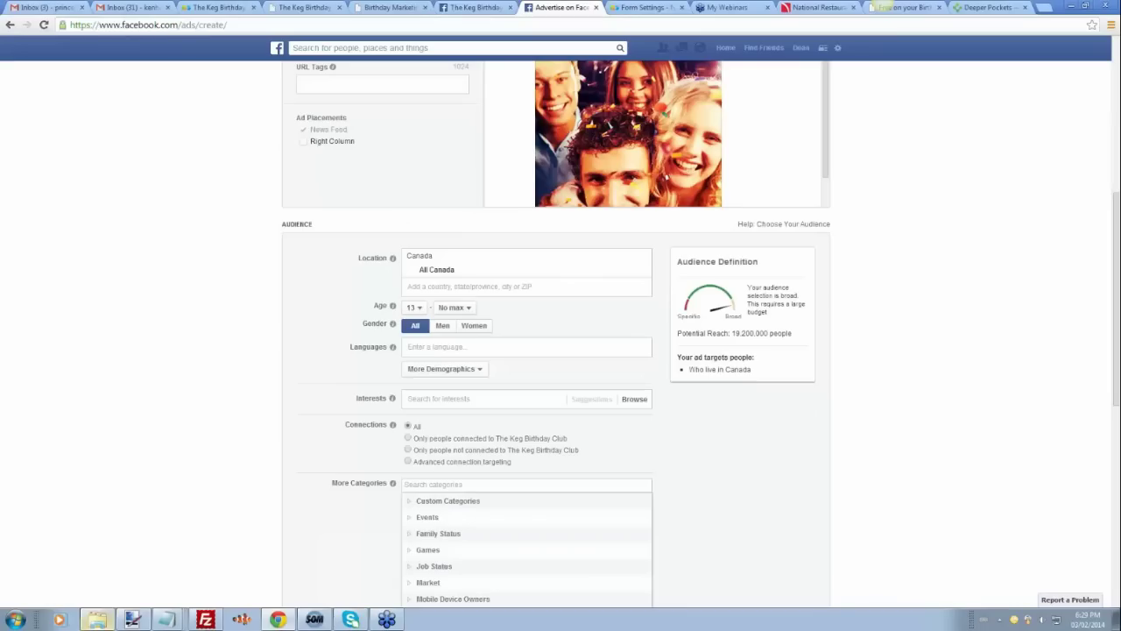
text(prince george)
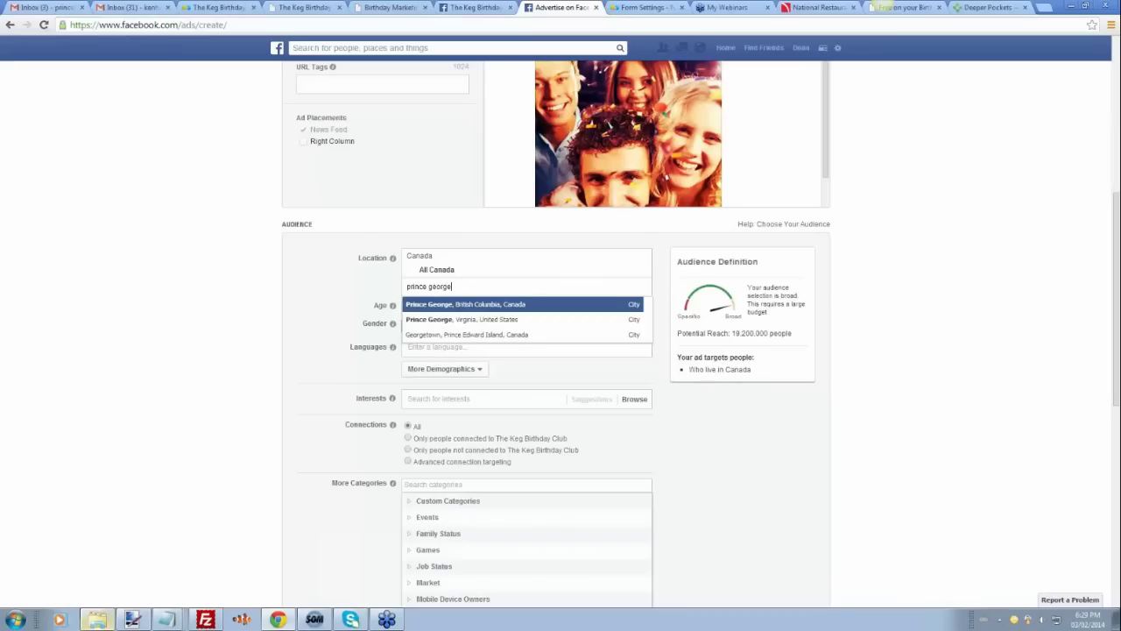
click(437, 305)
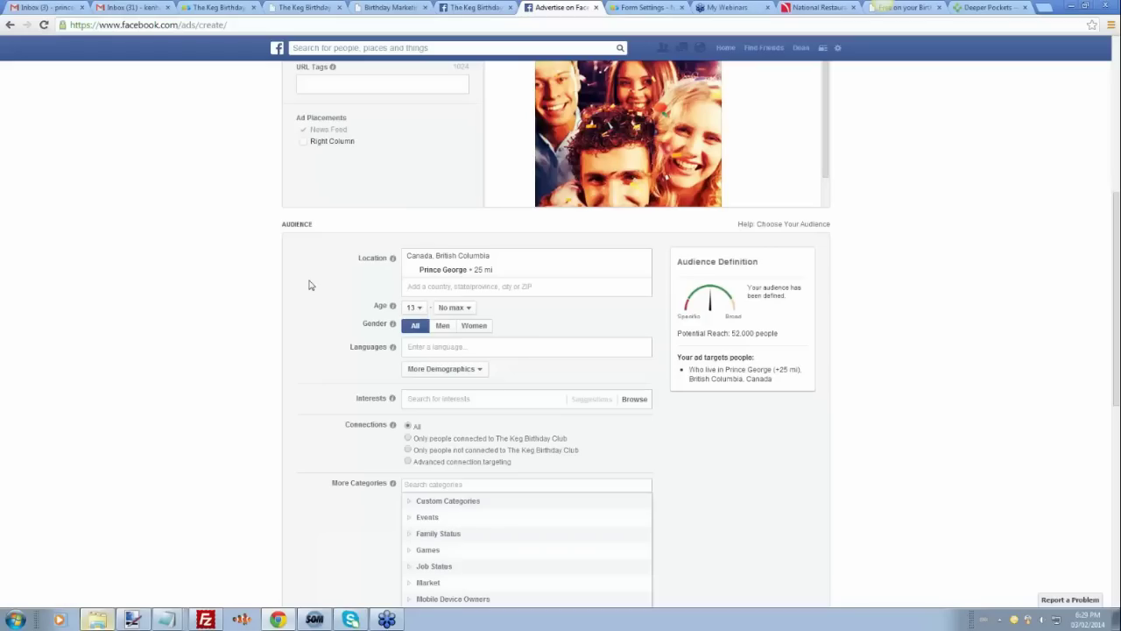
Step: Set the audience's age range to 18 through 30
click(421, 310)
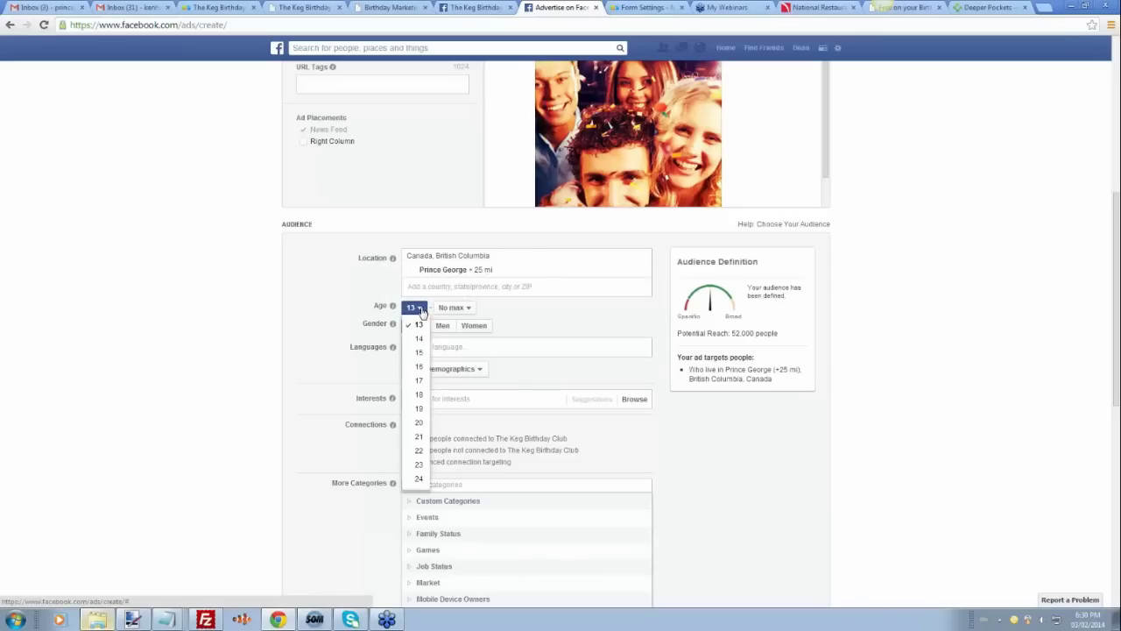
click(305, 309)
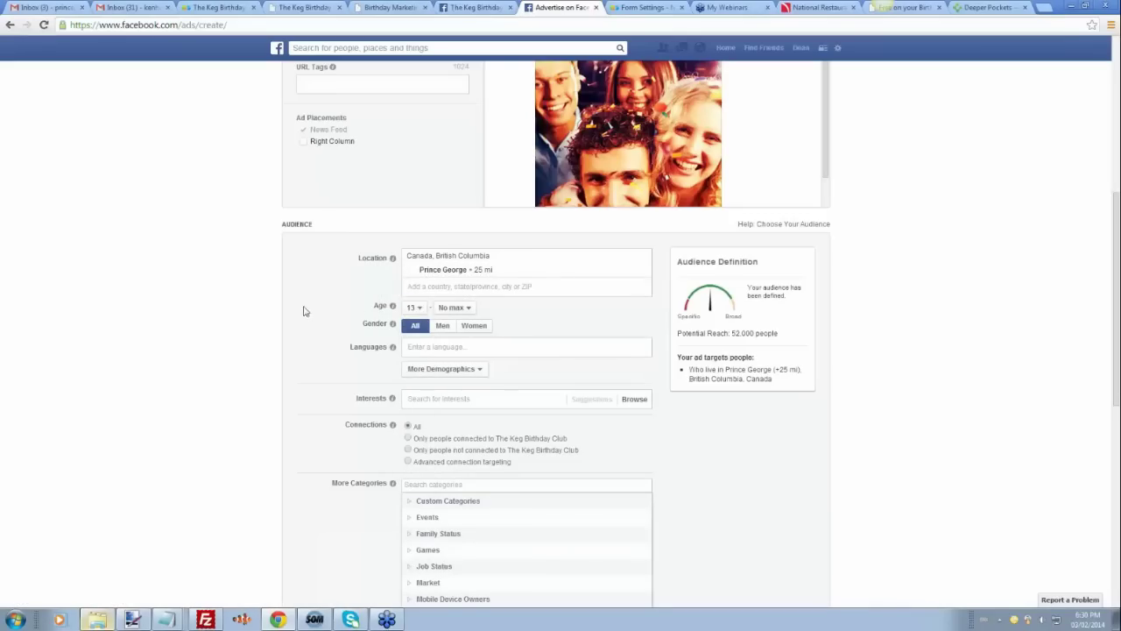
mouse_move(397, 321)
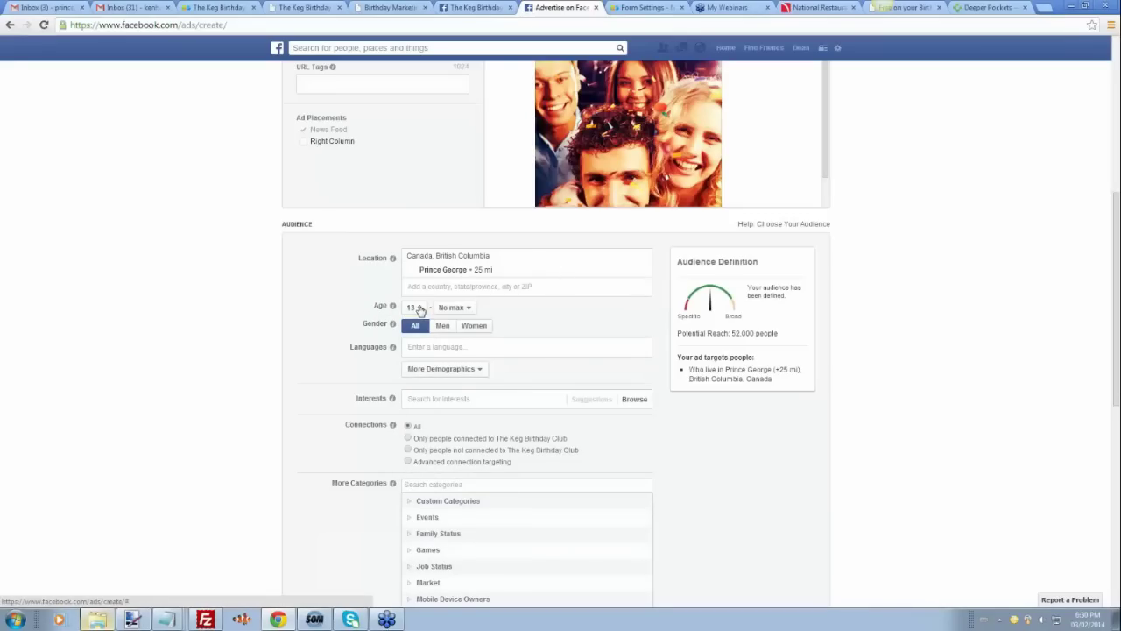
click(413, 307)
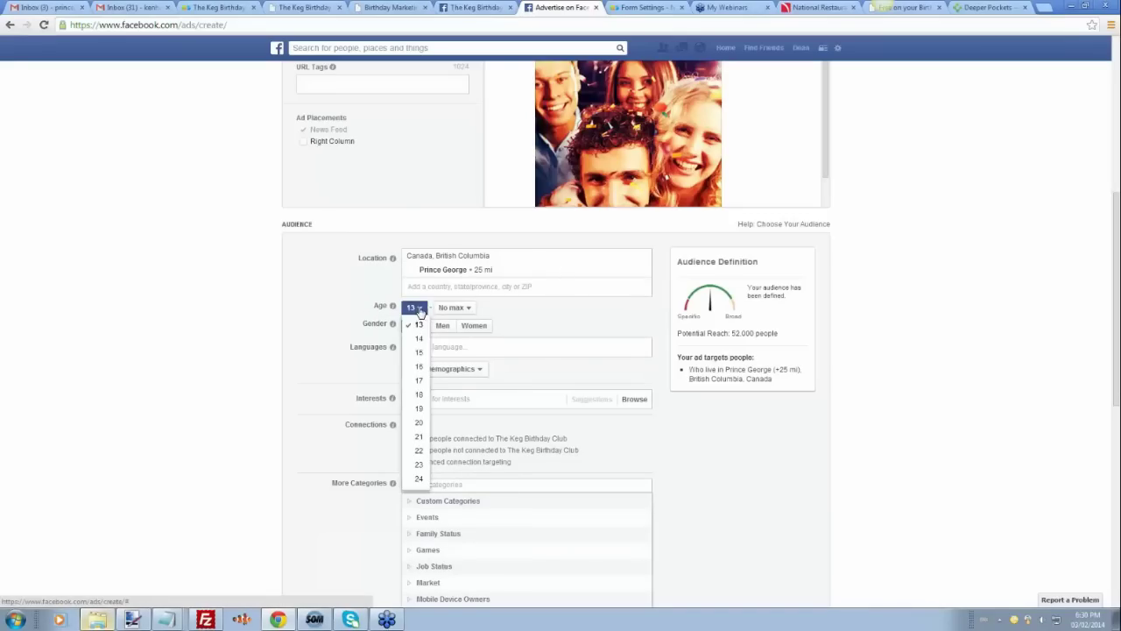
click(418, 397)
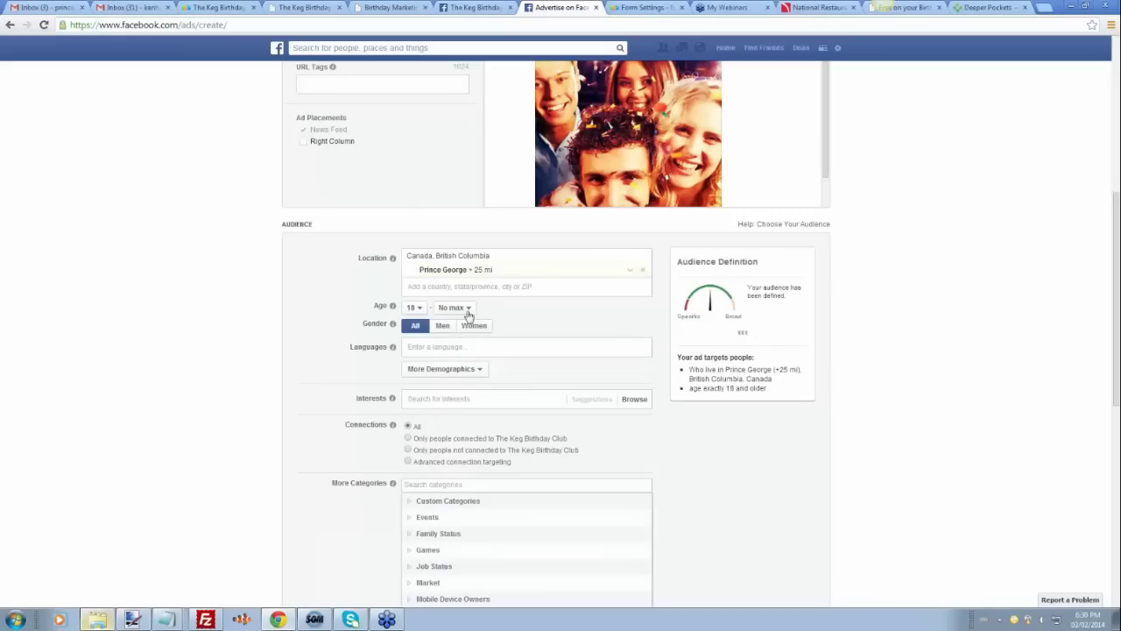
click(467, 310)
scroll(453, 460, down, 2)
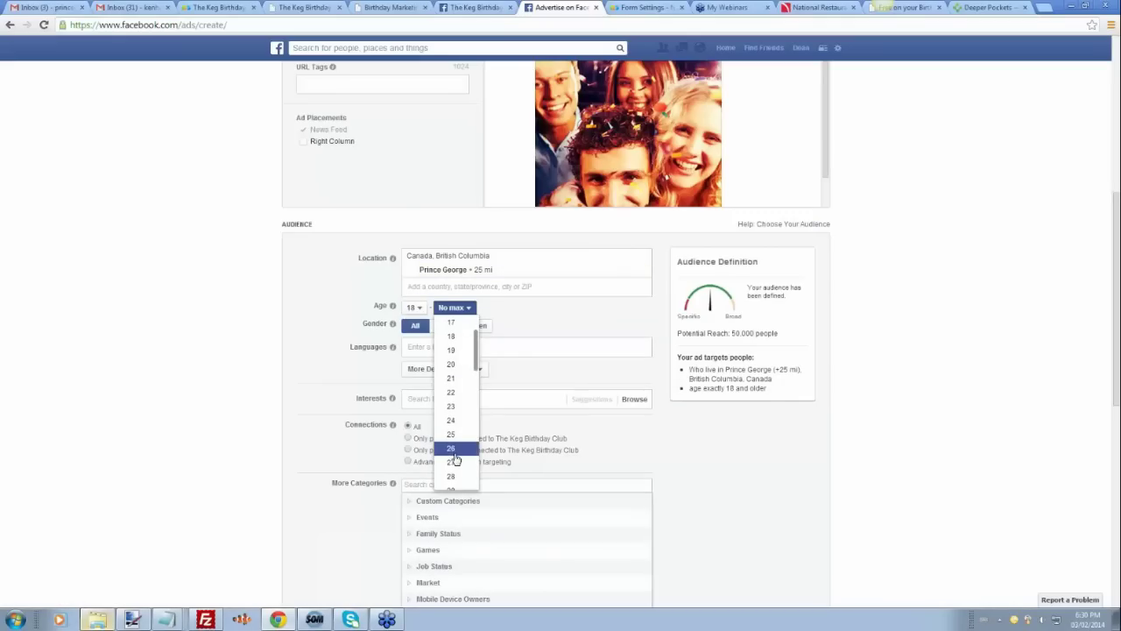
click(451, 446)
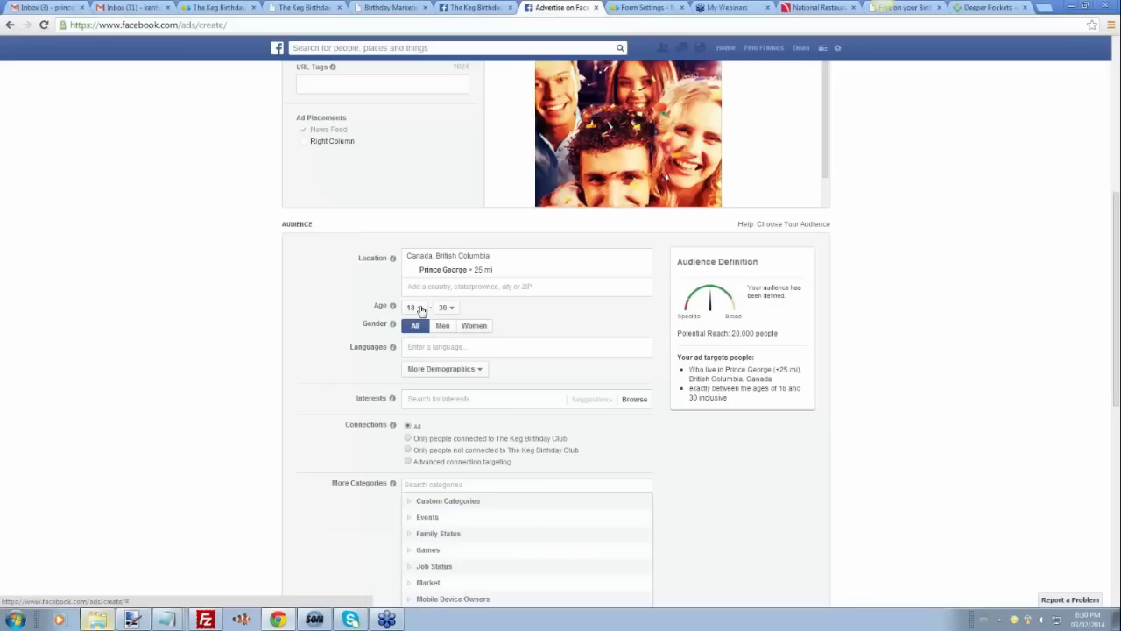
Step: Set the audience's minimum age to 31 and its maximum age to No max
click(420, 310)
scroll(418, 375, down, 5)
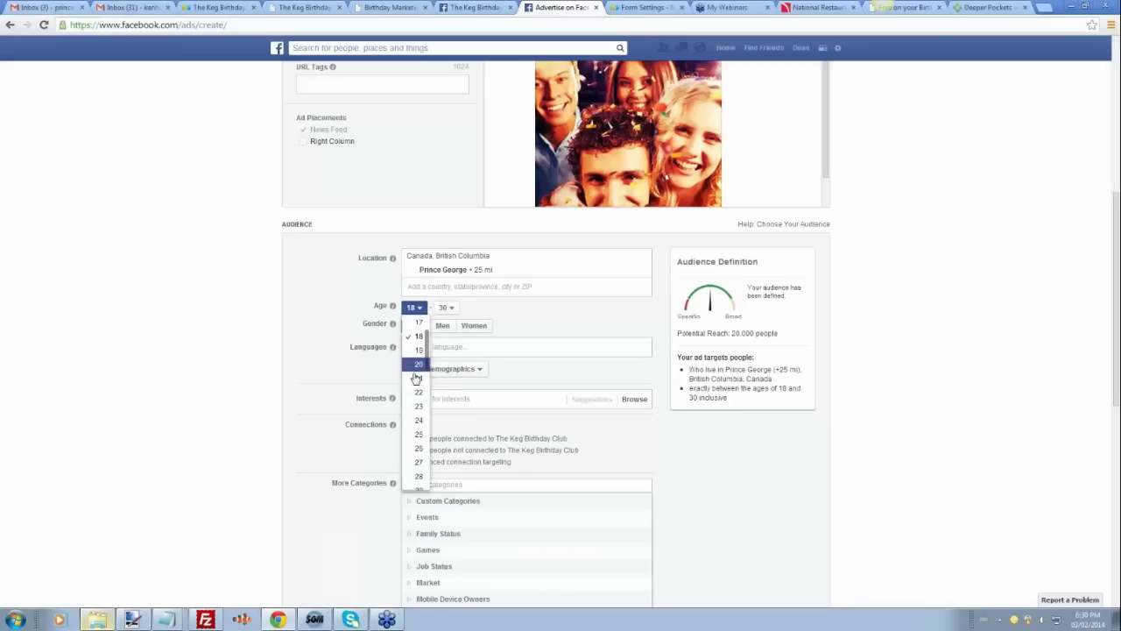
scroll(417, 368, up, 2)
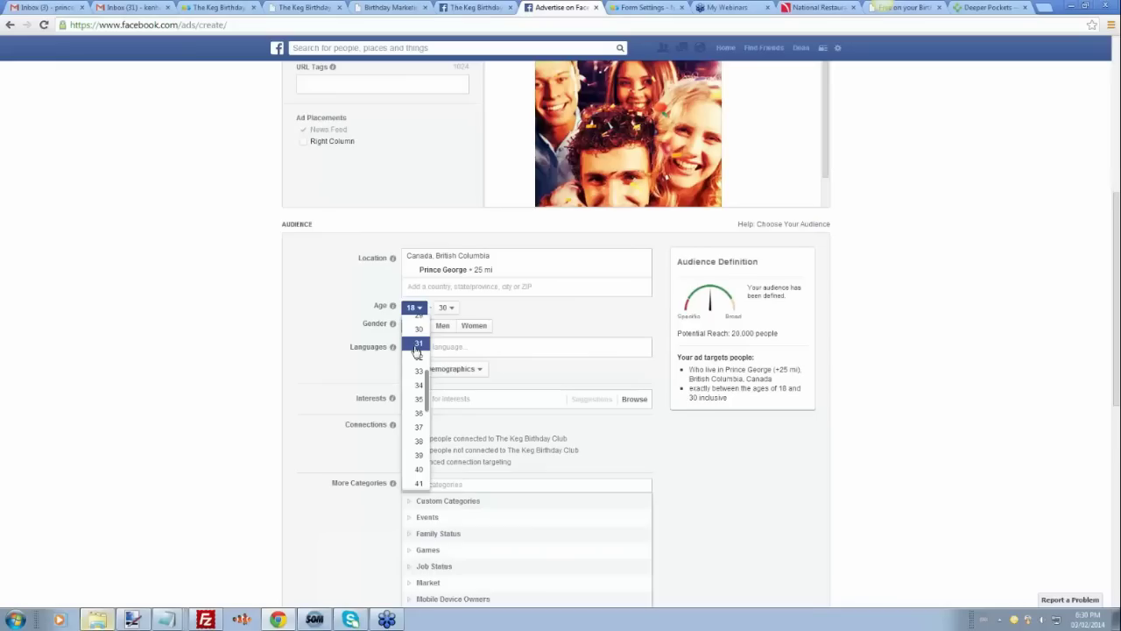
click(418, 343)
click(447, 308)
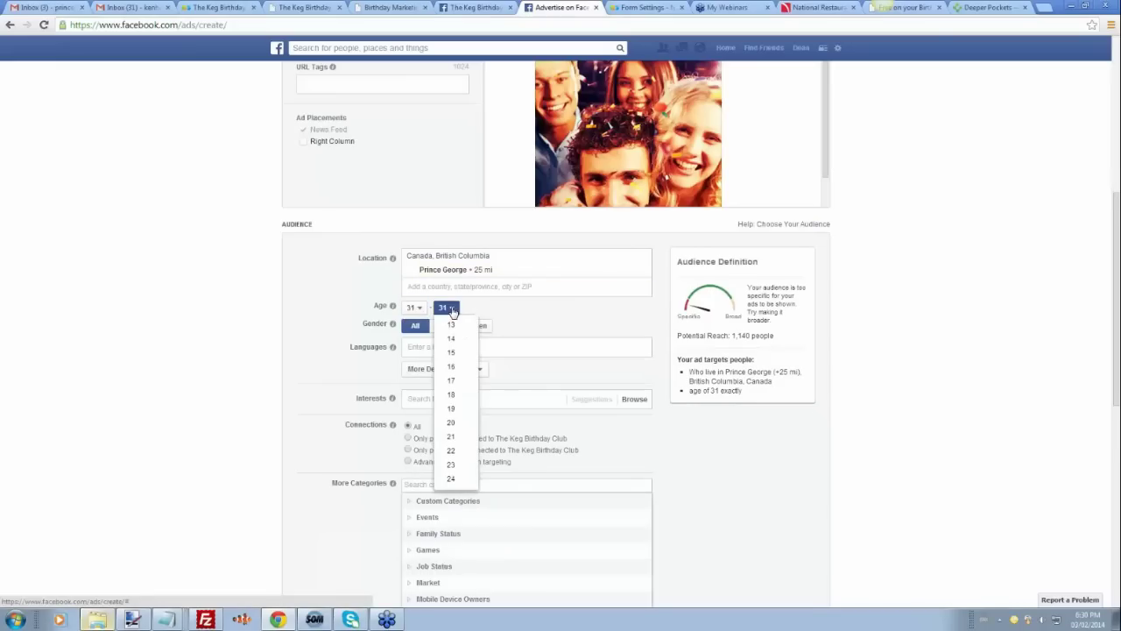
scroll(455, 451, down, 7)
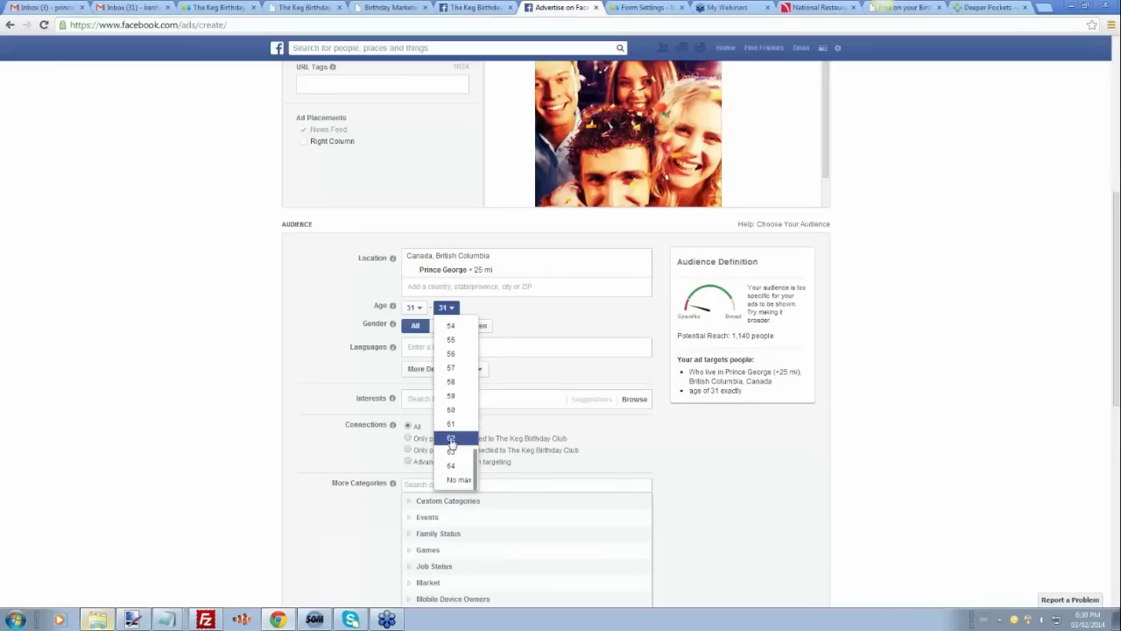
click(453, 482)
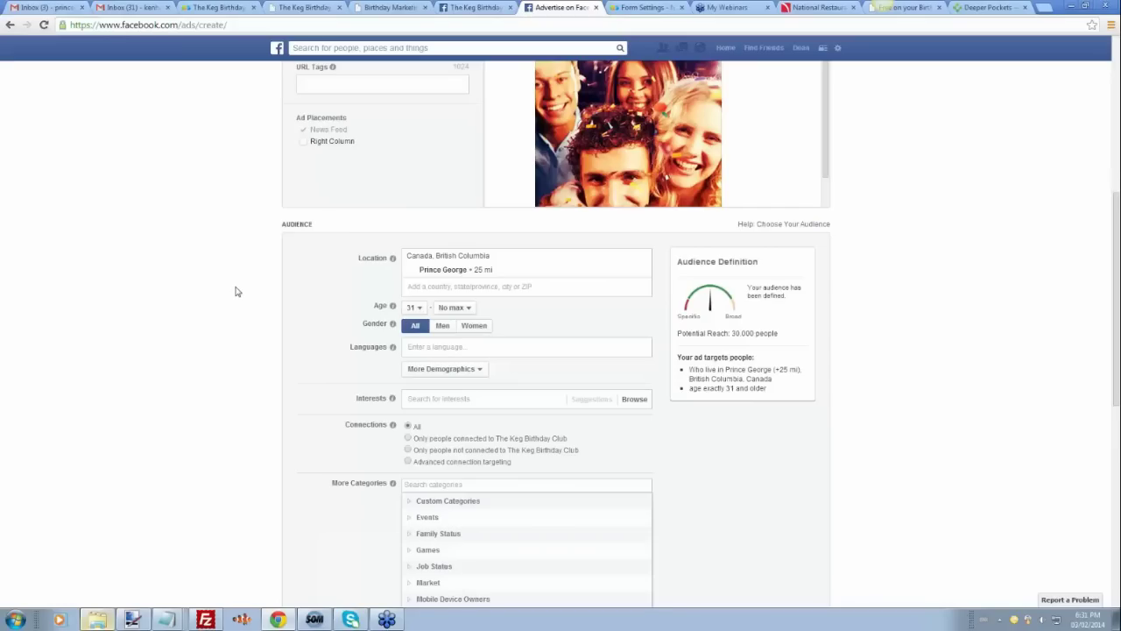
Step: Set the audience's language to English (All)
mouse_move(393, 324)
text(engl)
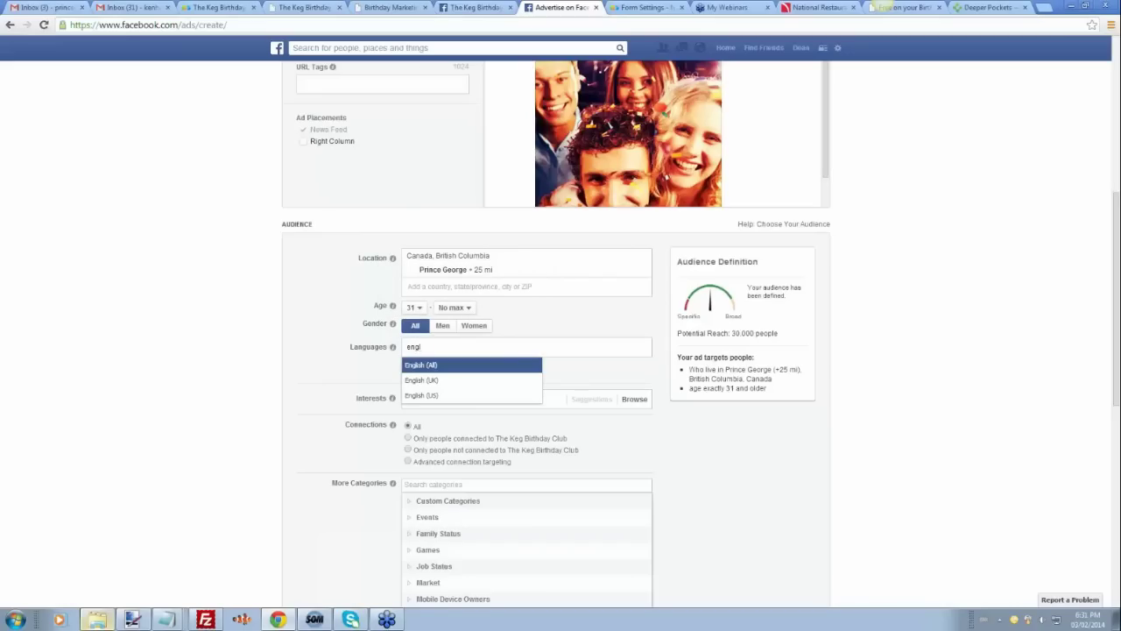
click(424, 366)
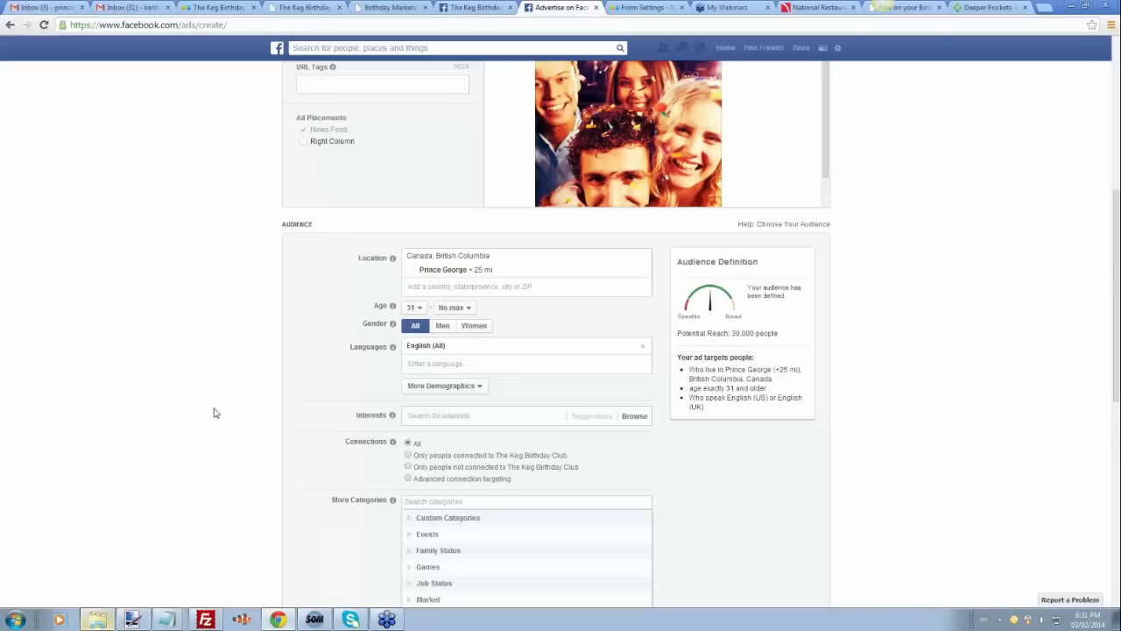
Step: Add the Events category "Has birthday in 1 week" to the audience targeting
scroll(211, 414, down, 2)
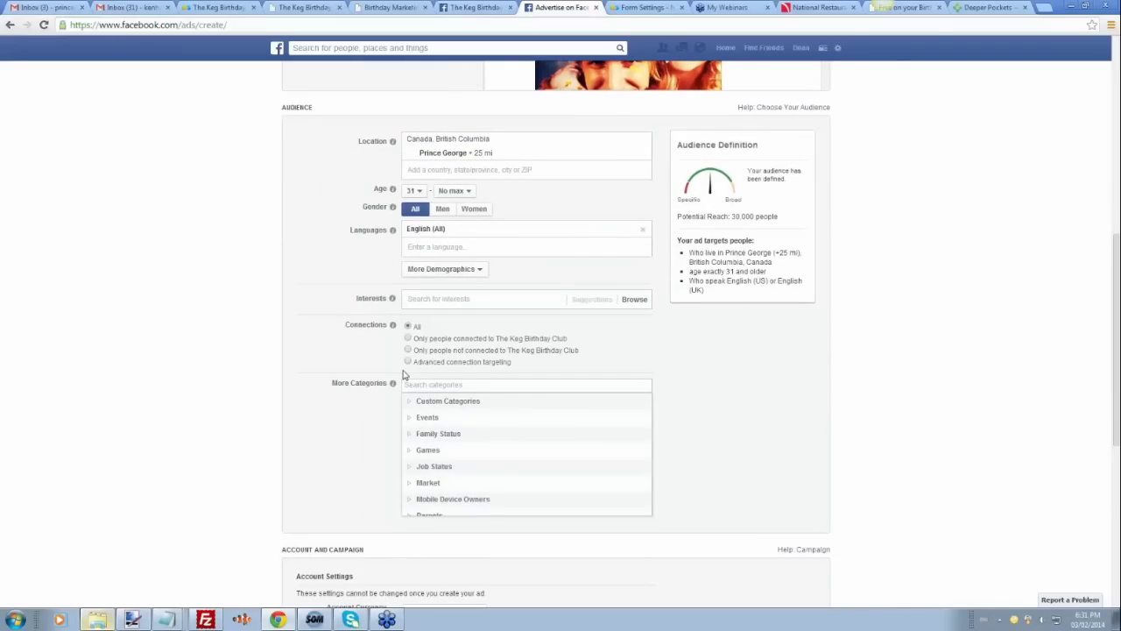
click(410, 420)
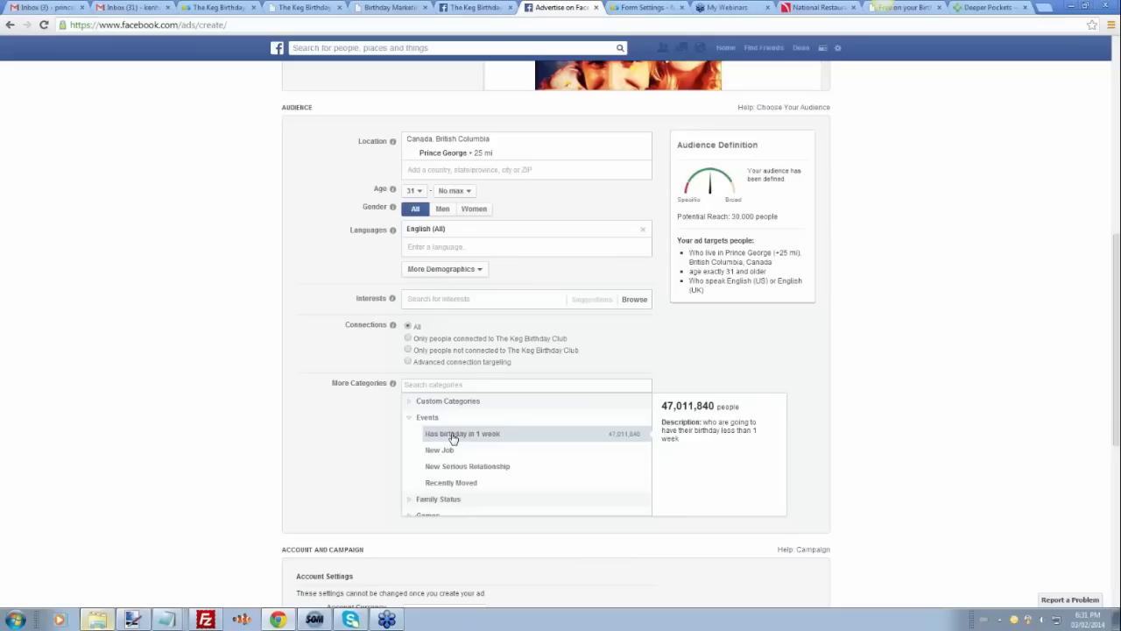
click(453, 436)
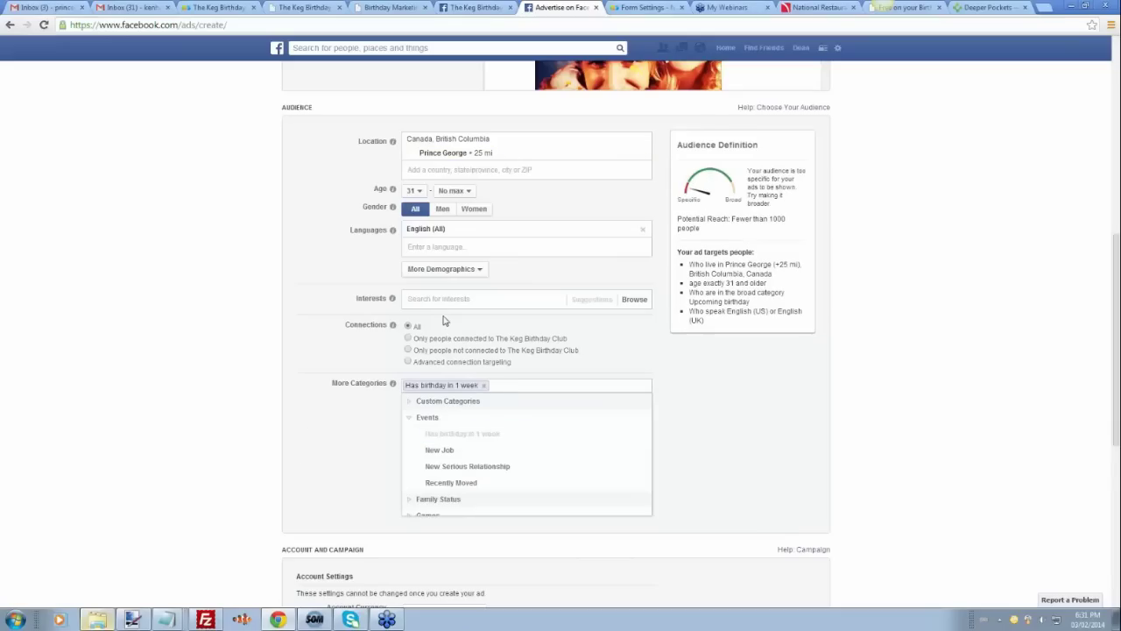
Step: Set the audience's minimum age to 13 and limit the location to Prince George without any surrounding miles
click(419, 192)
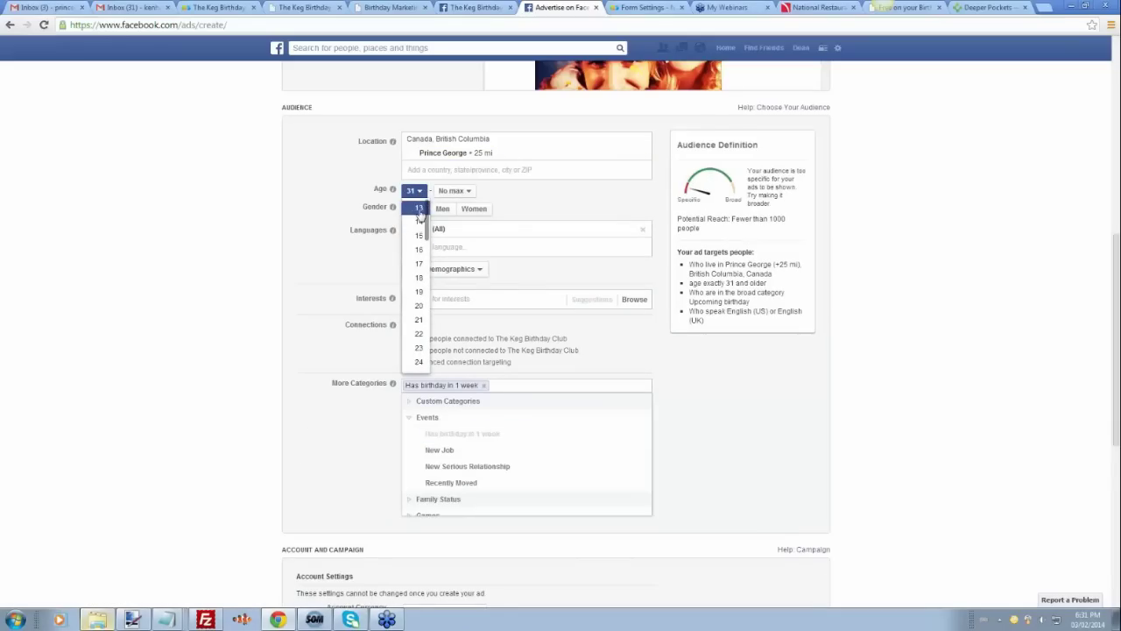
click(420, 208)
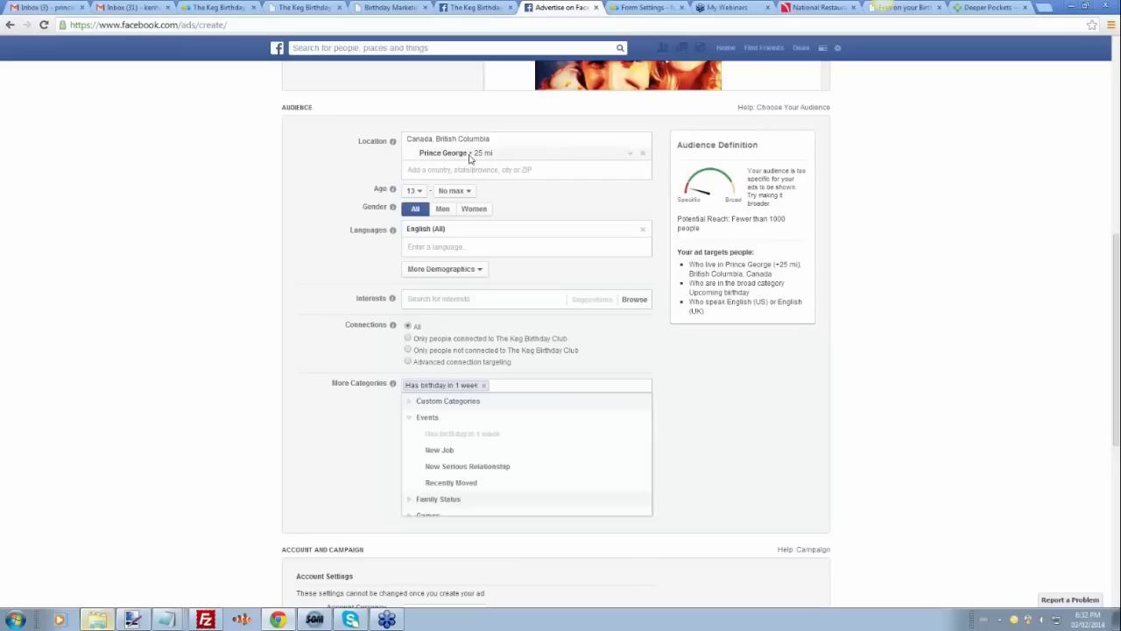
click(629, 157)
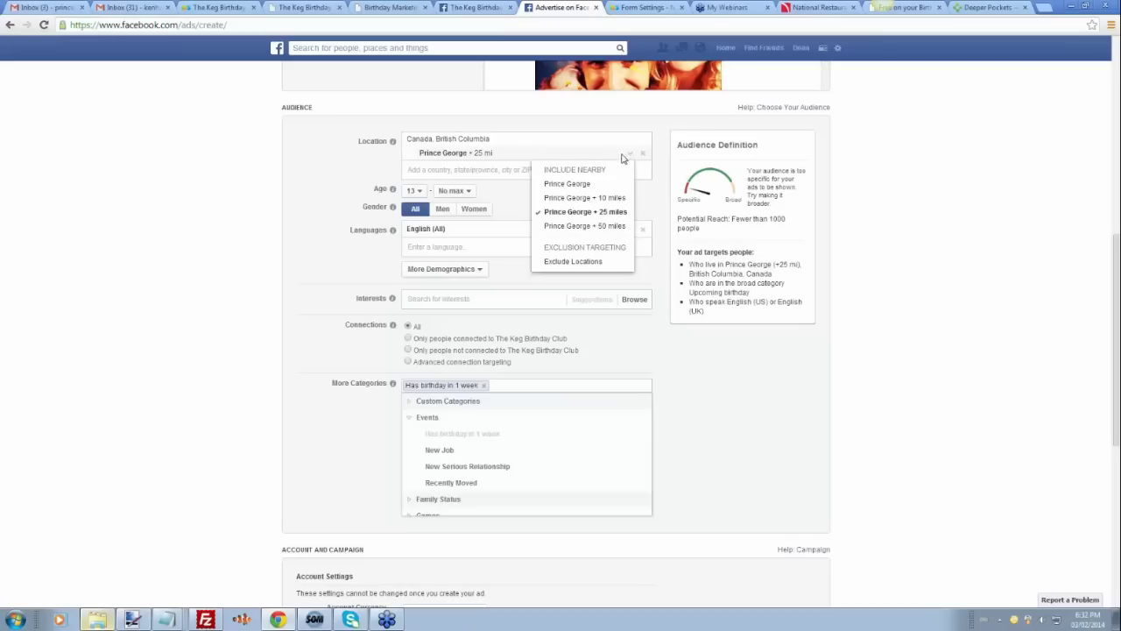
click(572, 185)
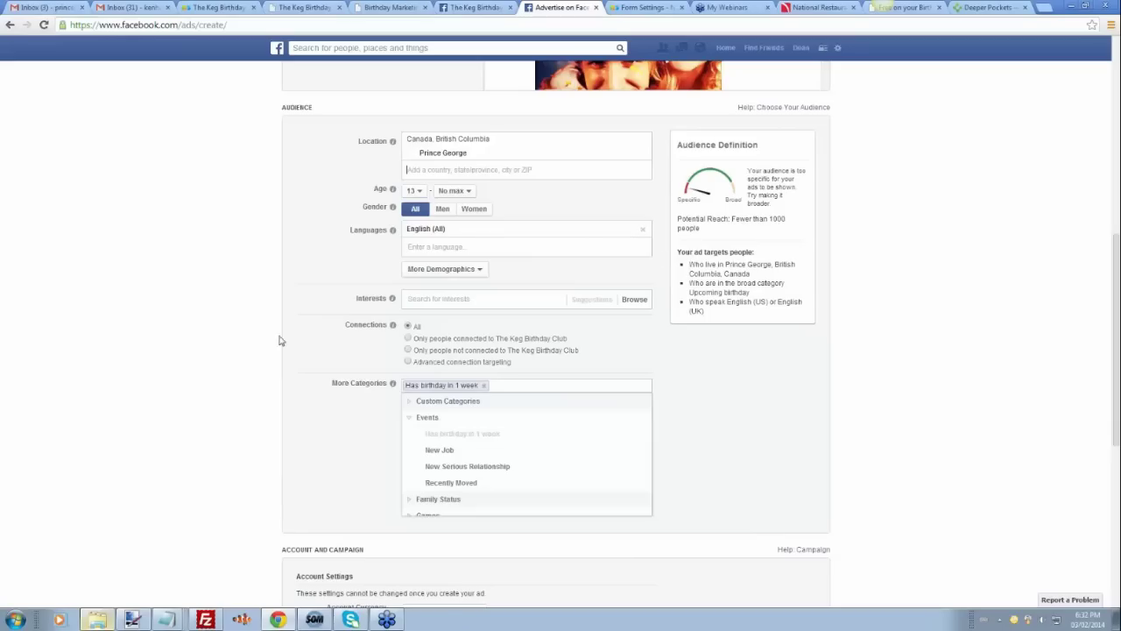
Step: Change the campaign's bidding option to Bid for clicks
scroll(280, 350, down, 2)
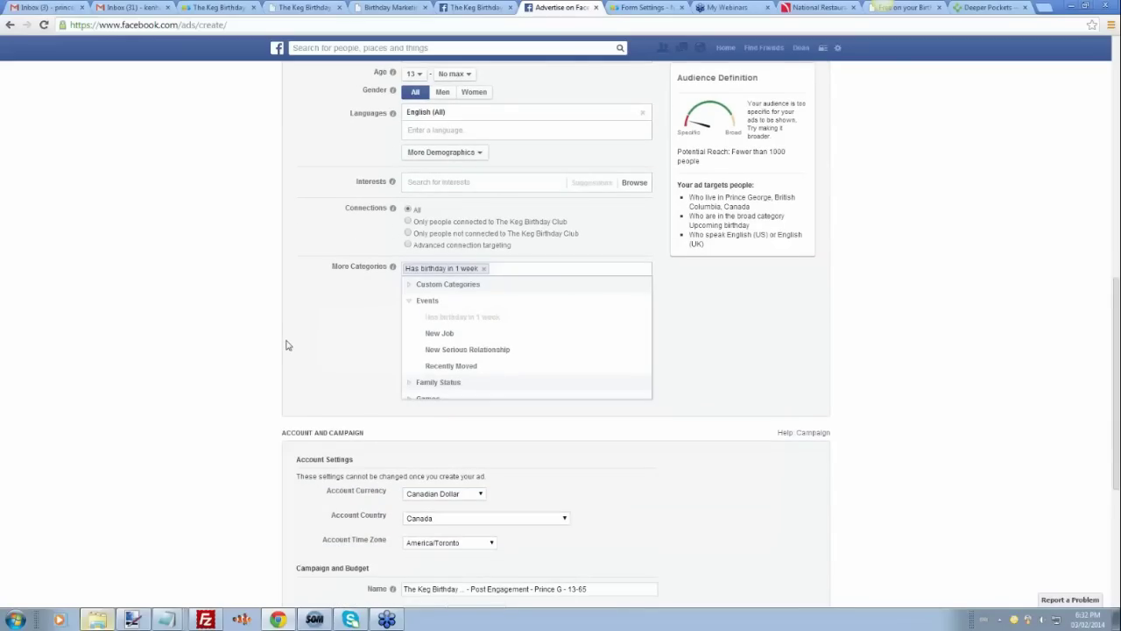
scroll(285, 345, down, 5)
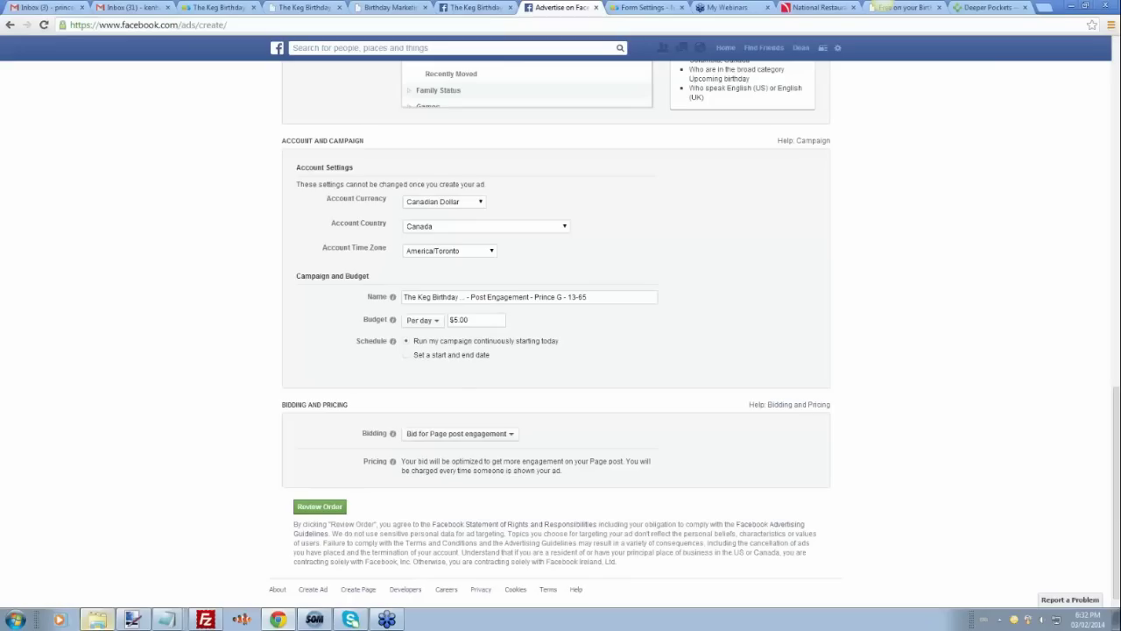
key(Tab)
click(210, 335)
scroll(233, 337, down, 1)
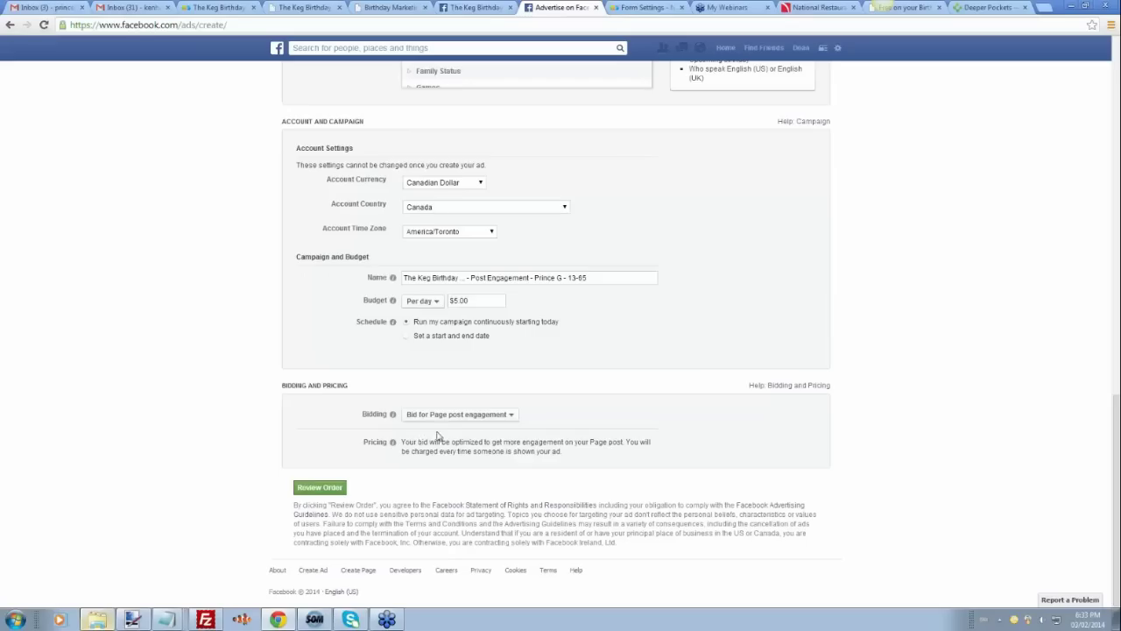
click(514, 420)
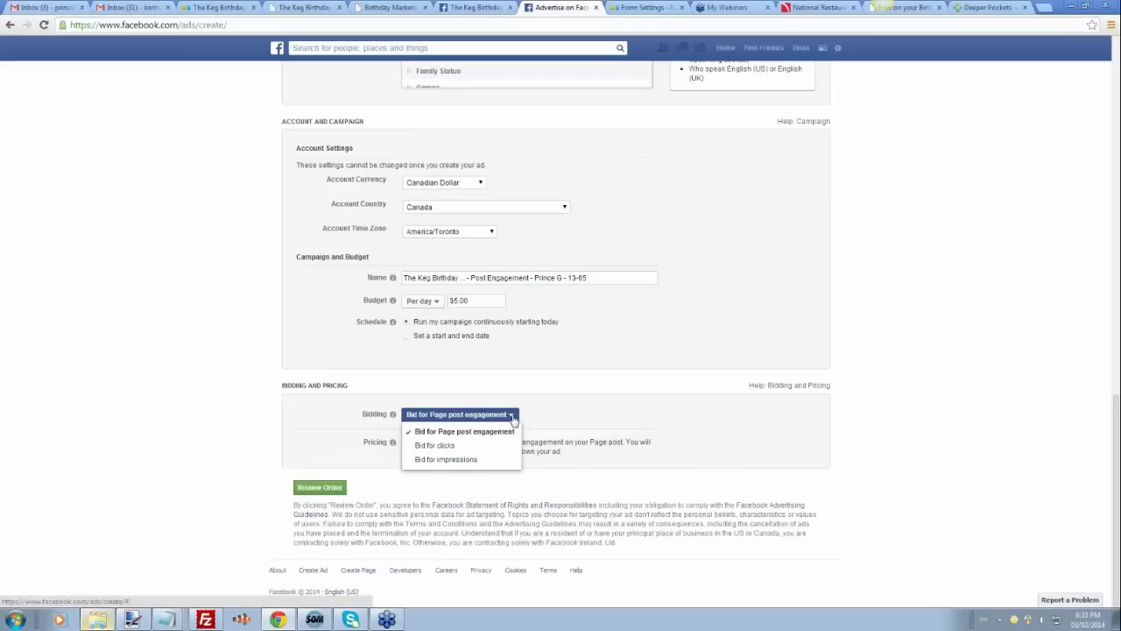
click(447, 448)
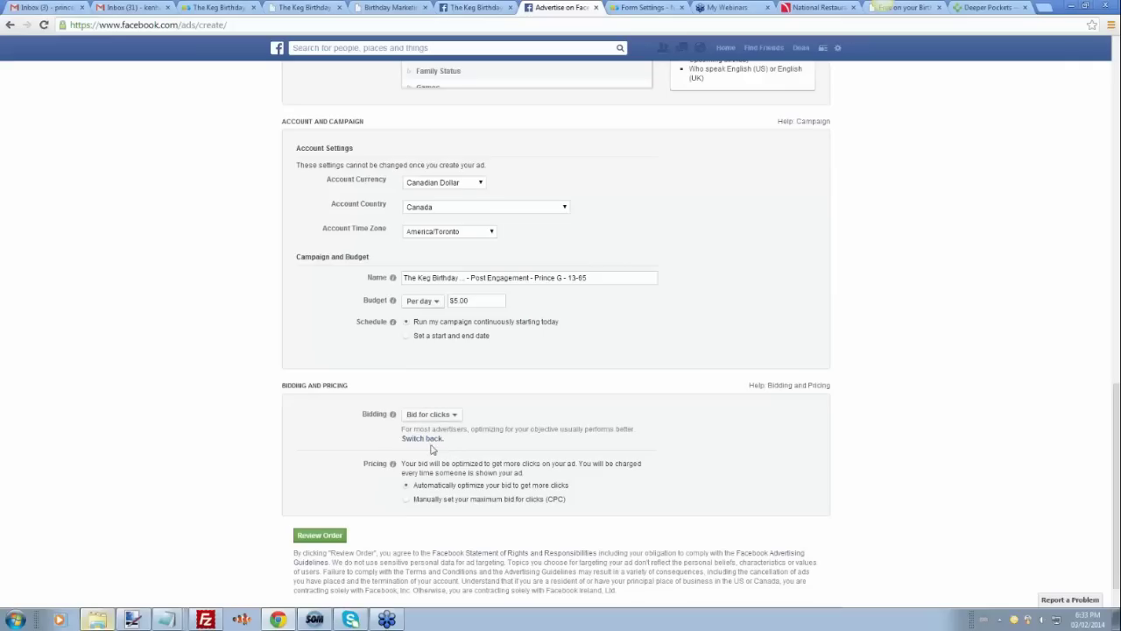
Step: Choose to set the maximum bid for clicks manually and enter $1.00 per click
click(406, 499)
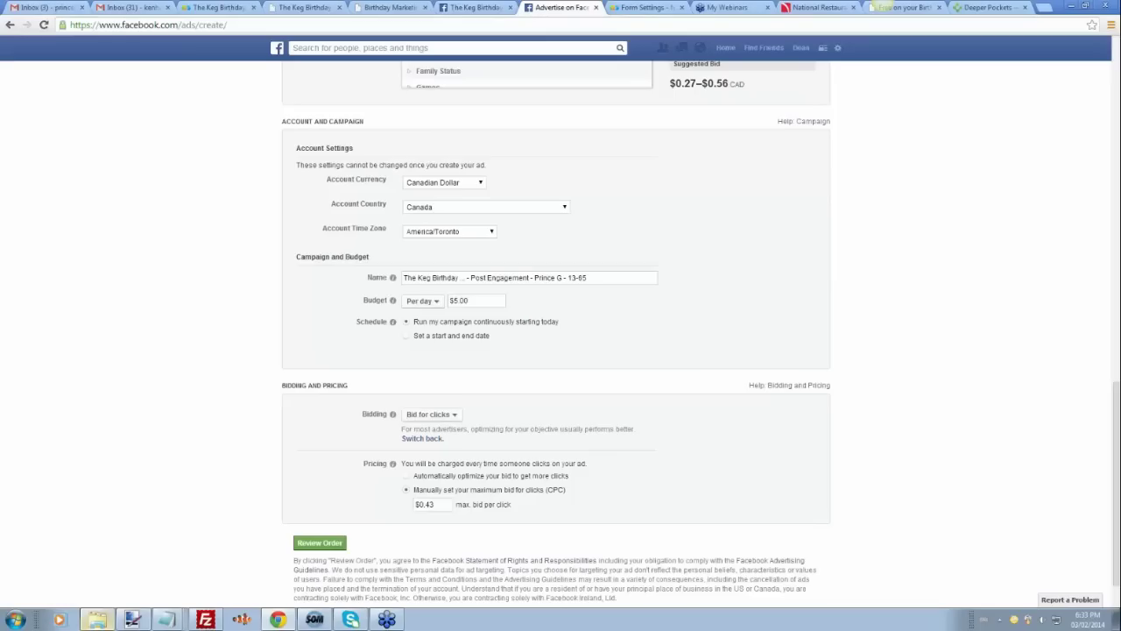
click(425, 504)
key(ctrl+a)
text($1.00)
click(255, 469)
Step: Examine the suggested bid range shown below the audience definition
scroll(672, 298, up, 1)
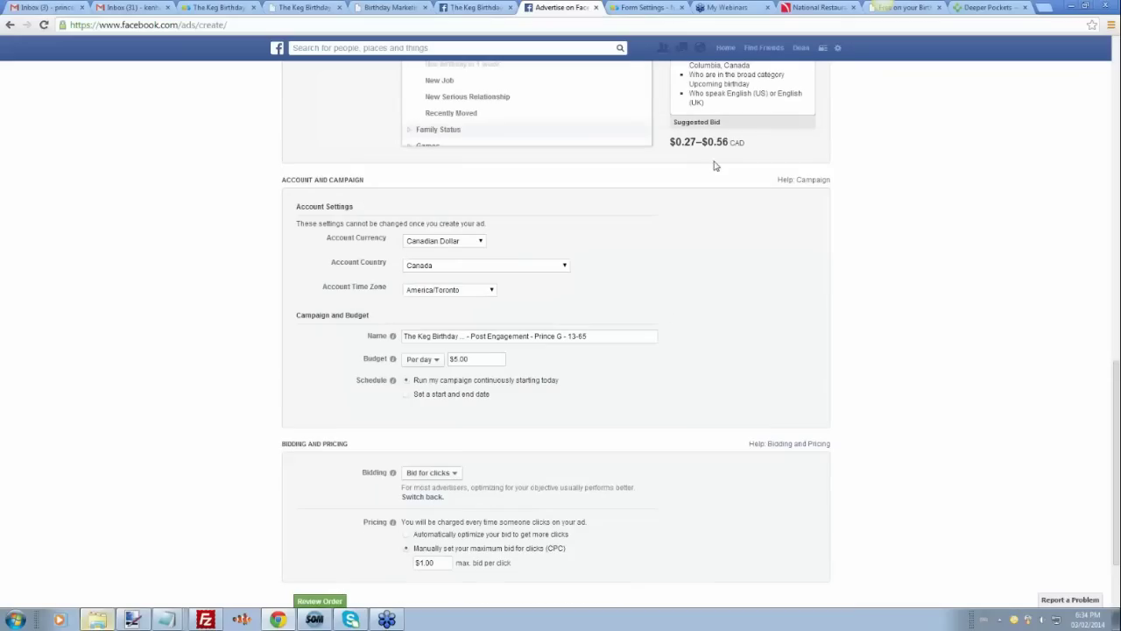
drag(729, 142, 670, 142)
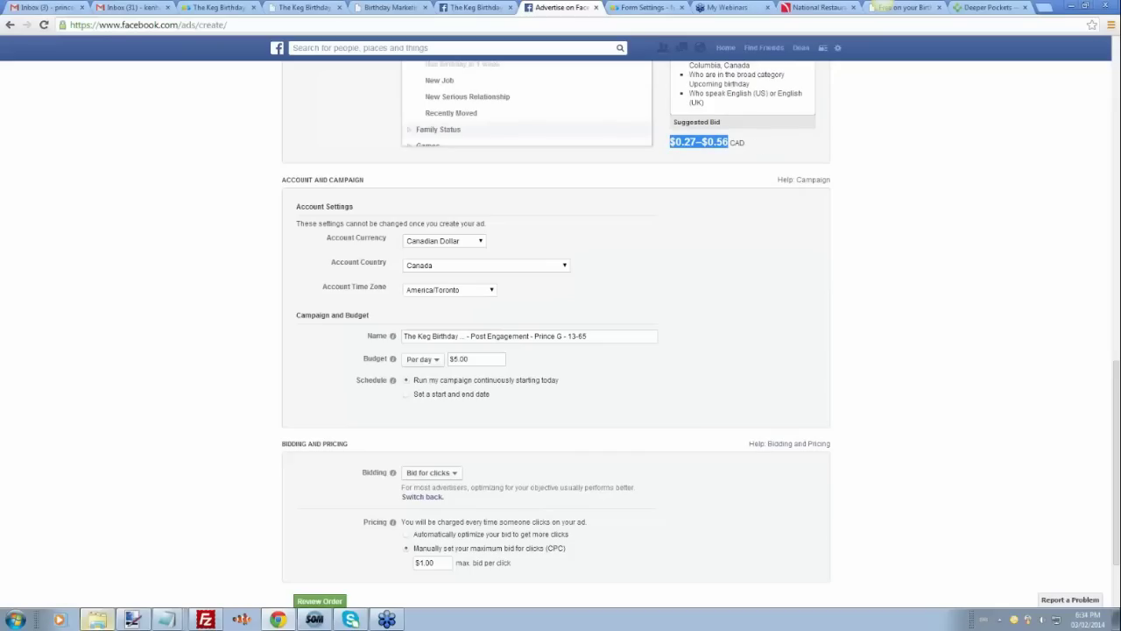
click(756, 144)
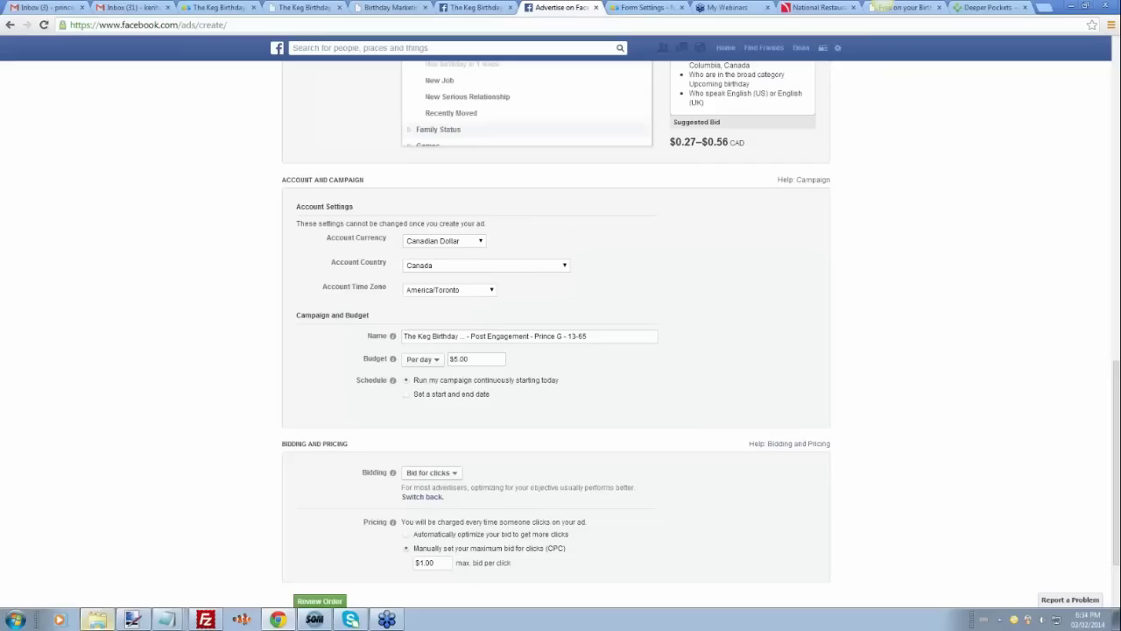
Step: Change the campaign's bidding option to Bid for impressions
scroll(237, 343, down, 2)
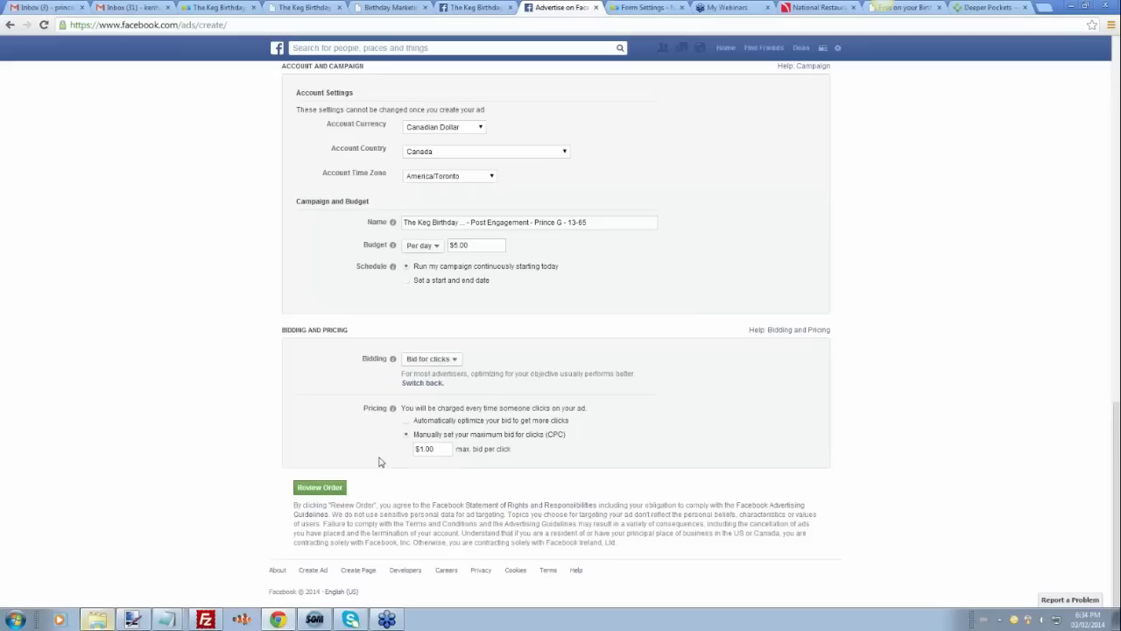
click(454, 360)
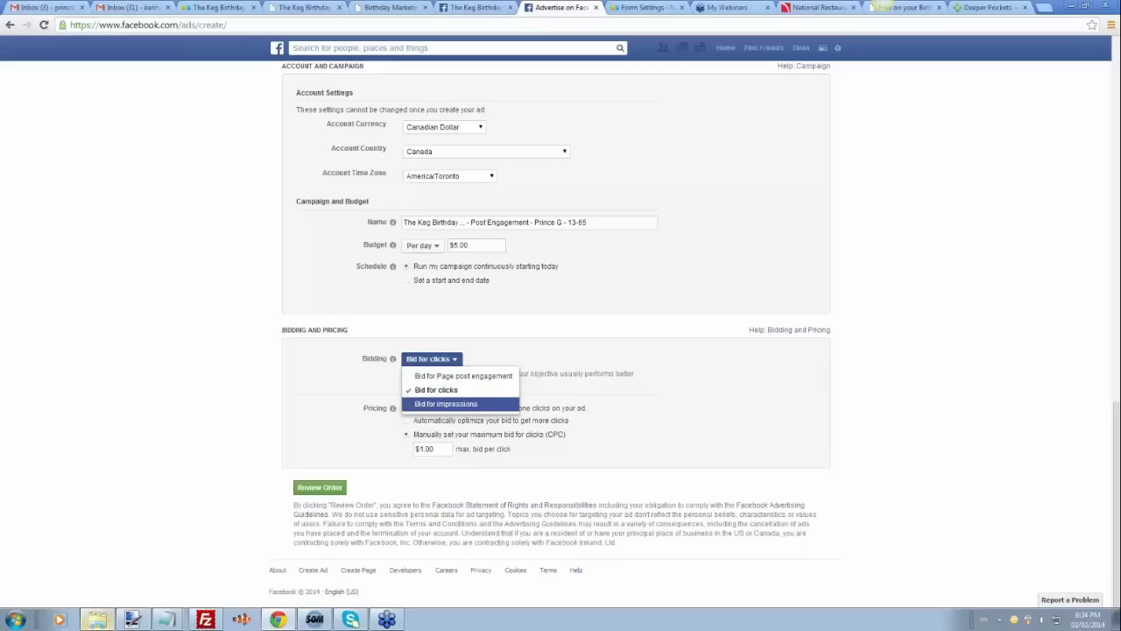
click(446, 404)
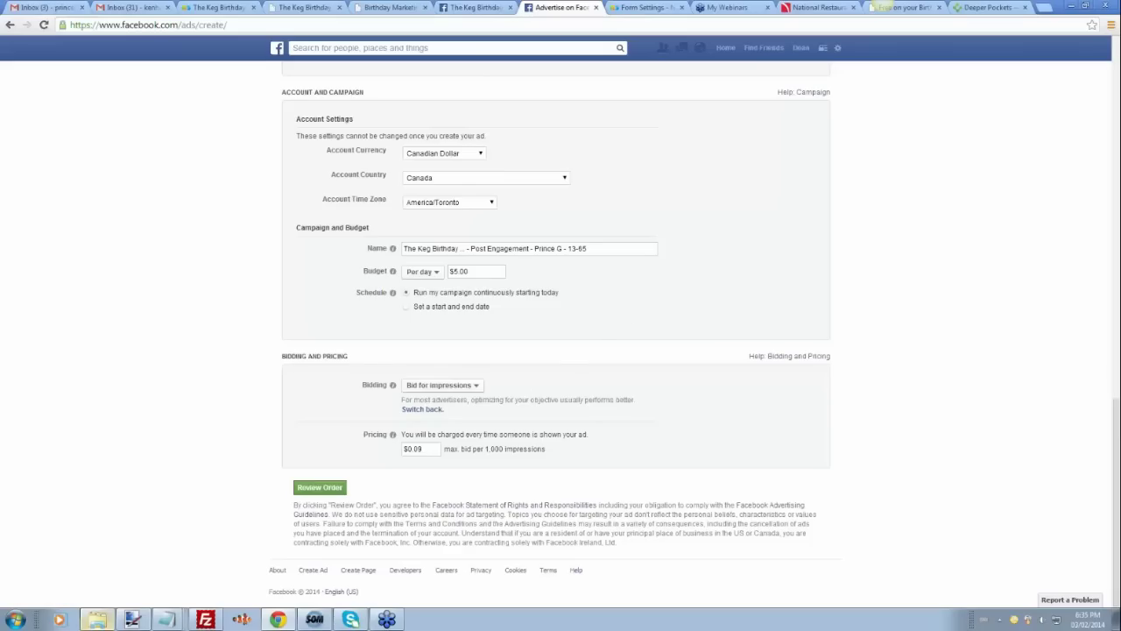
Step: Examine the maximum bid per 1,000 impressions in the pricing settings
drag(418, 448, 383, 457)
click(417, 460)
double_click(419, 449)
drag(505, 449, 484, 449)
click(413, 446)
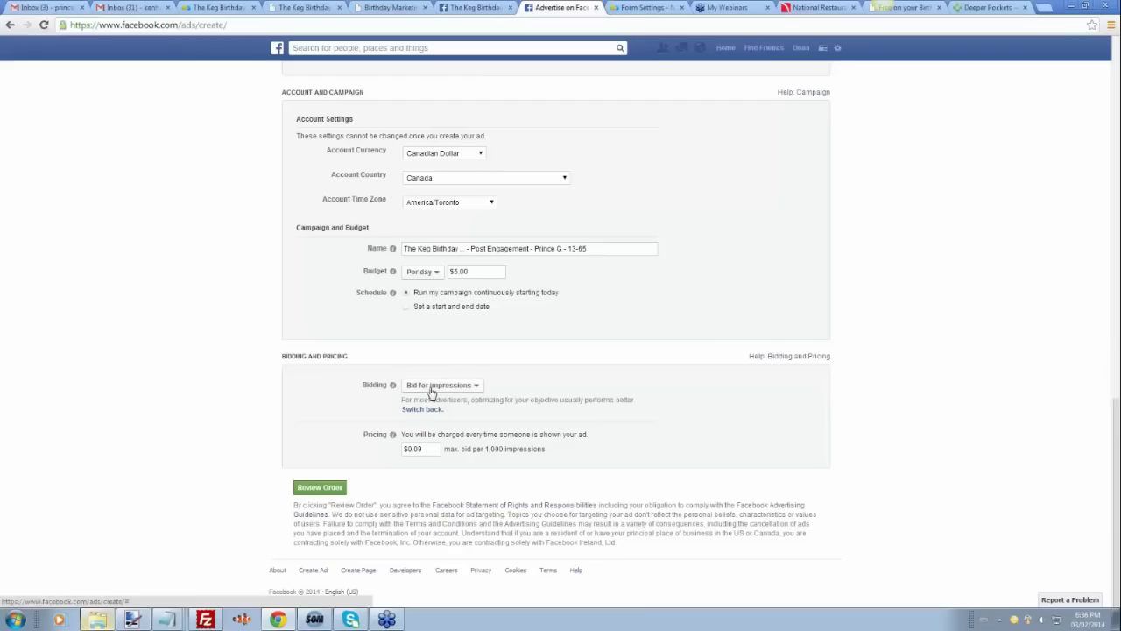
click(408, 449)
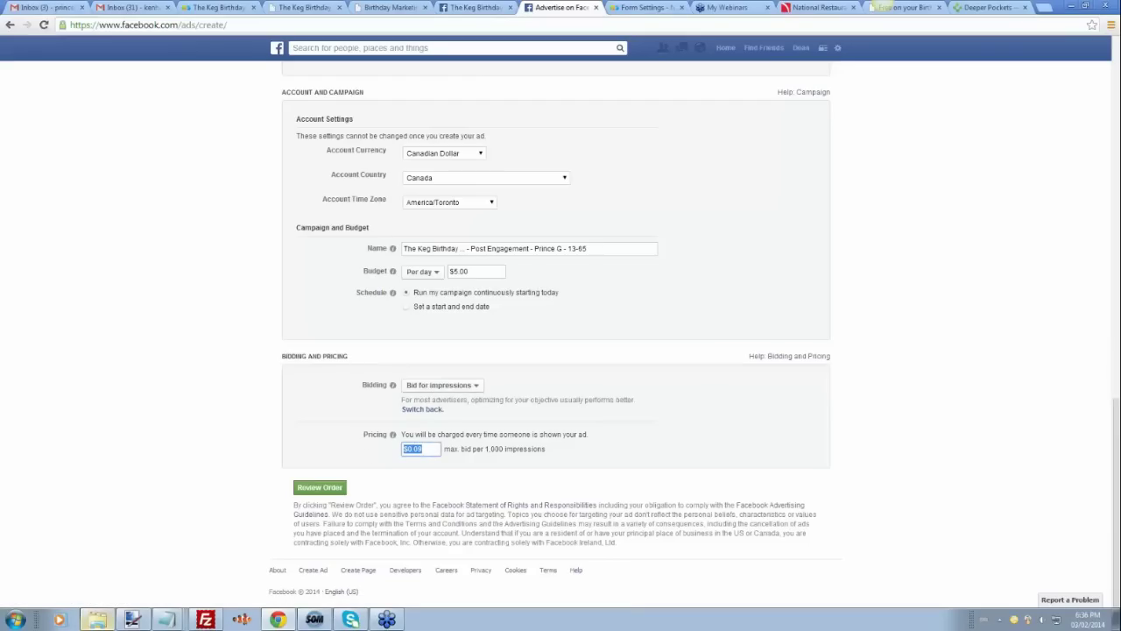
click(203, 437)
Step: Return to the choice of ad objective and select Clicks to Website
scroll(204, 437, up, 5)
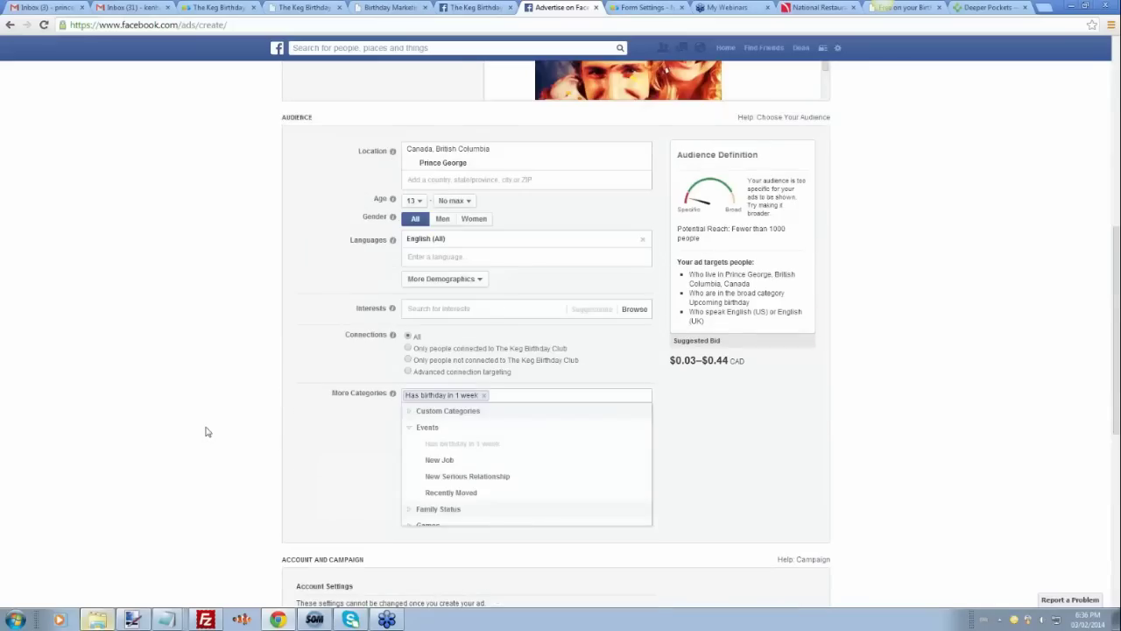
scroll(207, 431, up, 2)
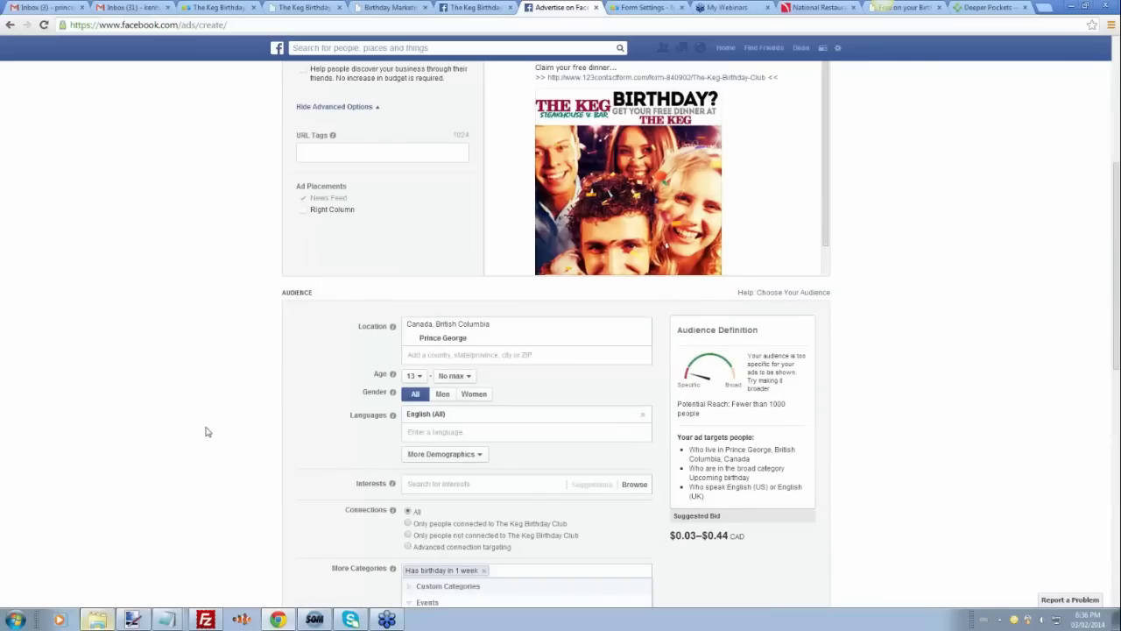
scroll(207, 431, up, 1)
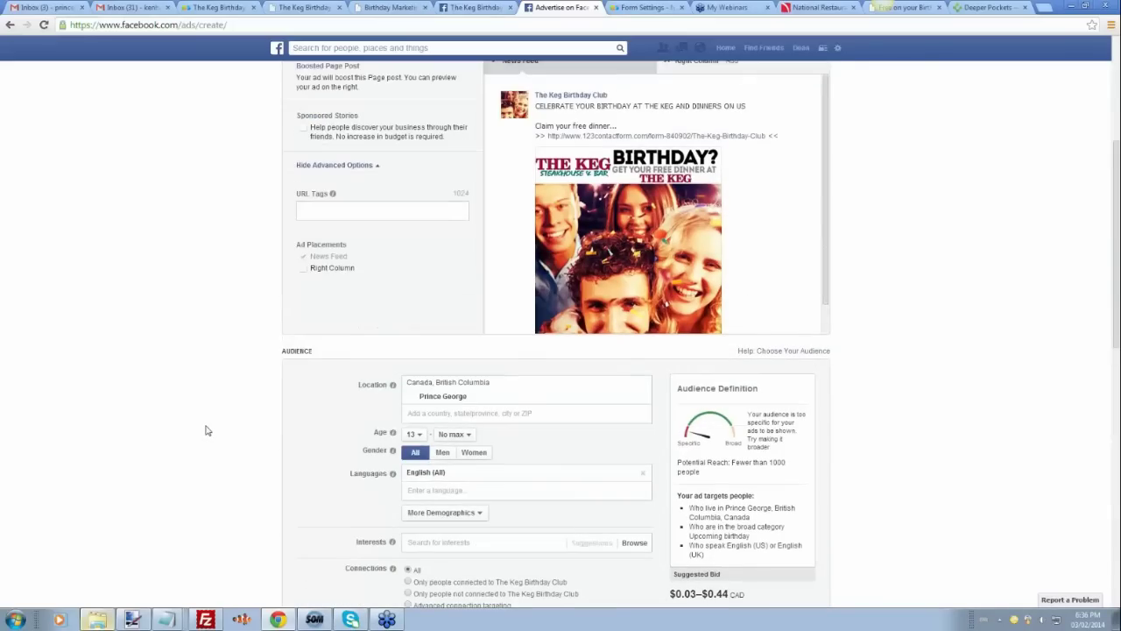
scroll(207, 431, up, 4)
click(558, 298)
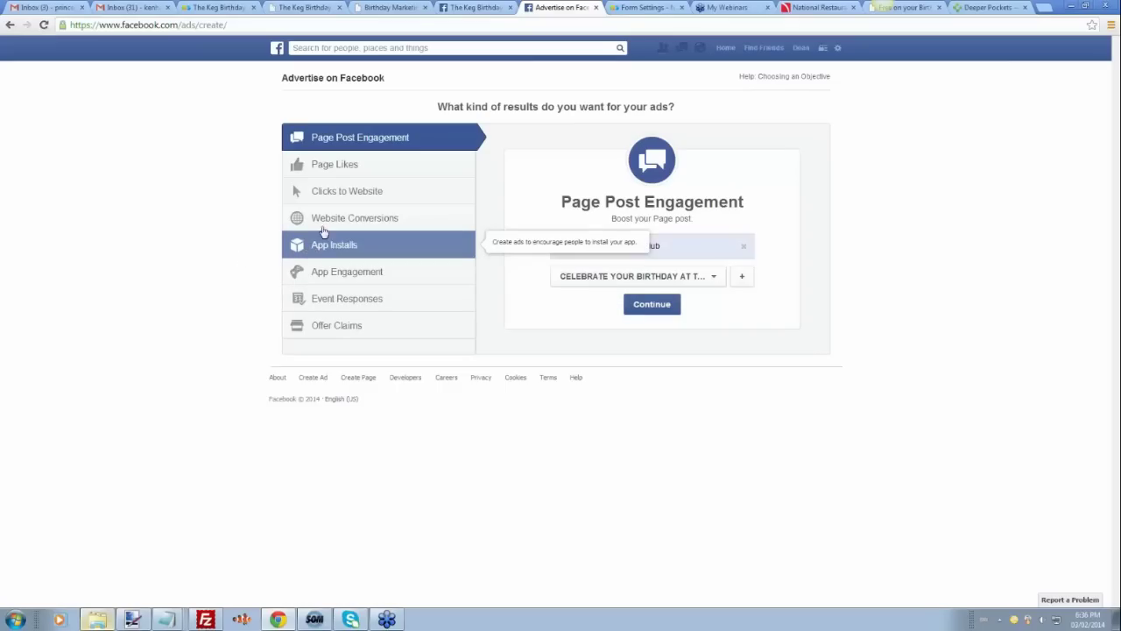
click(360, 196)
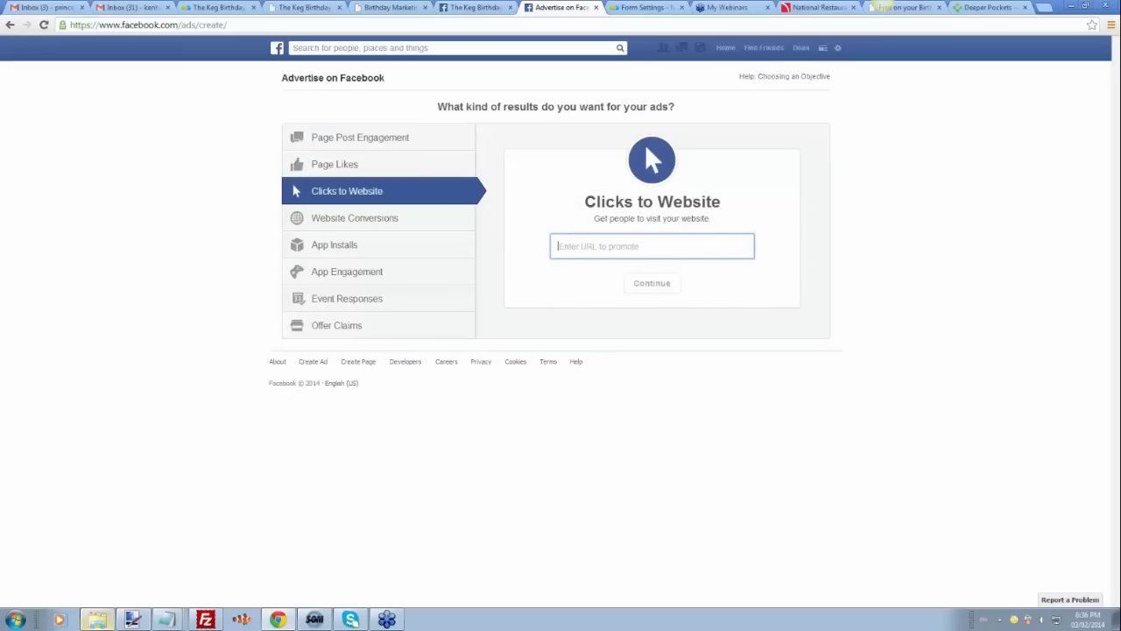
Step: Copy The Keg Birthday Club form's web address and use it as the URL to promote in the Clicks to Website ad
click(226, 8)
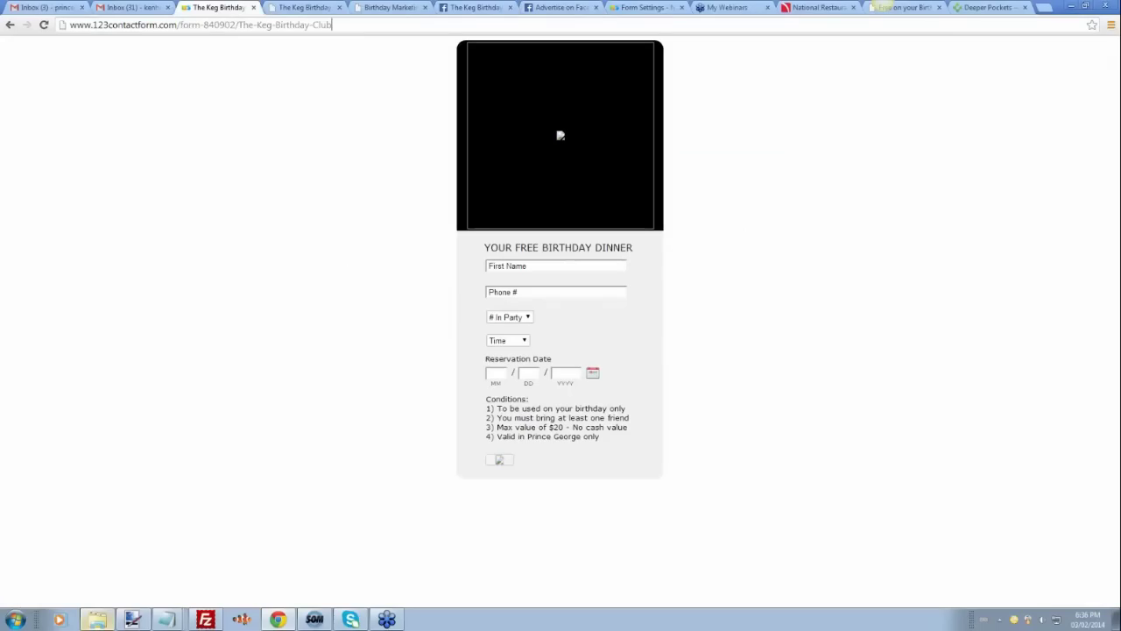
drag(333, 24, 70, 25)
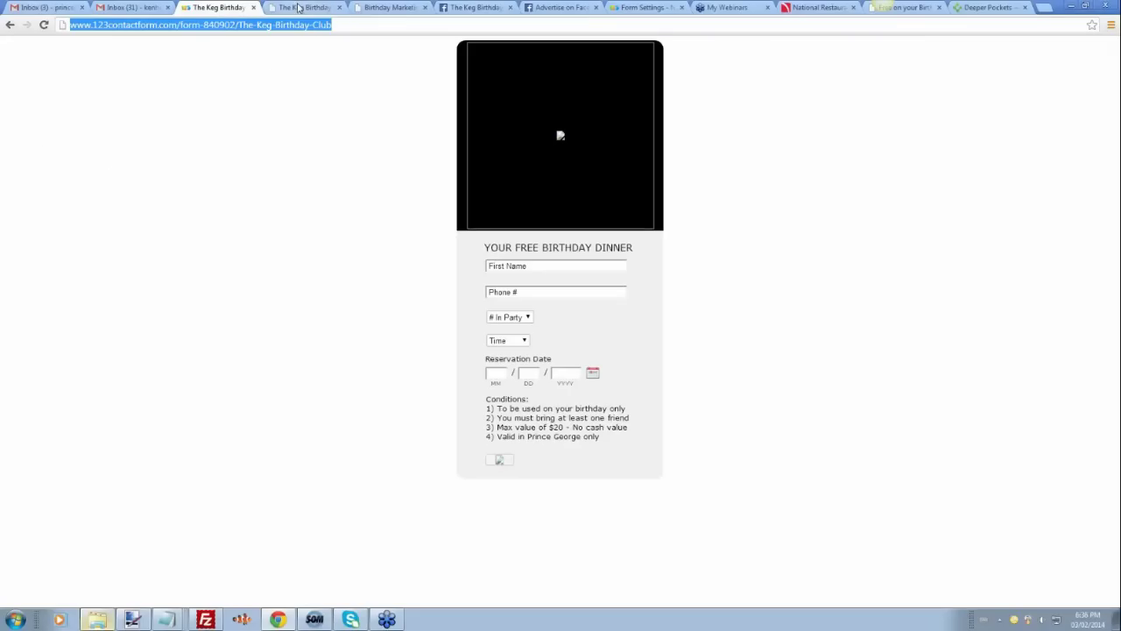
click(561, 7)
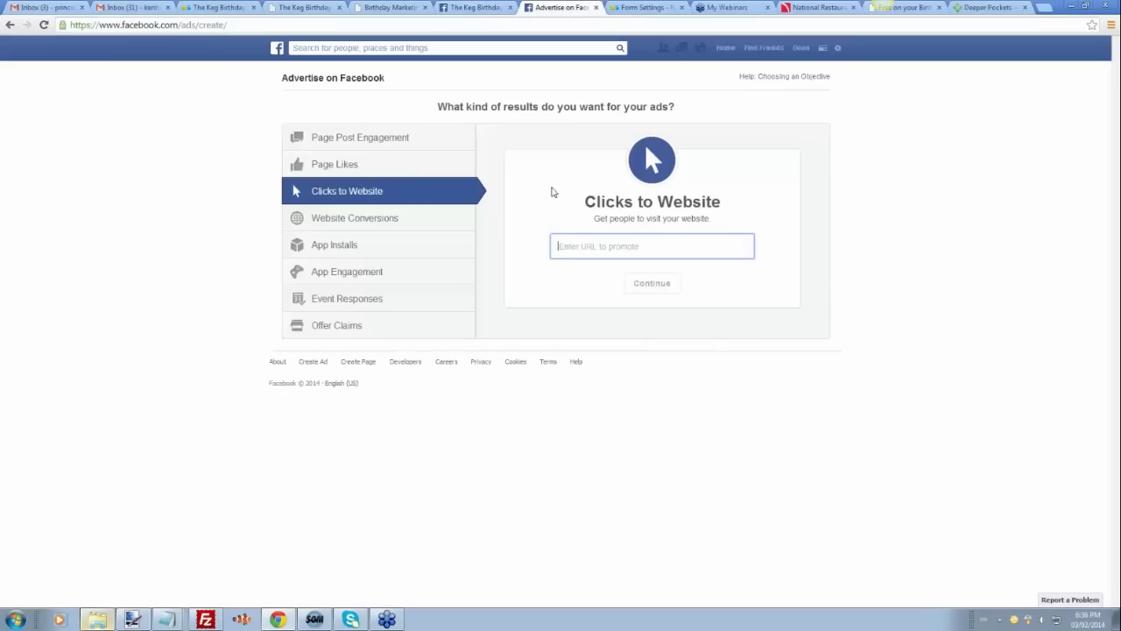
key(ctrl+v)
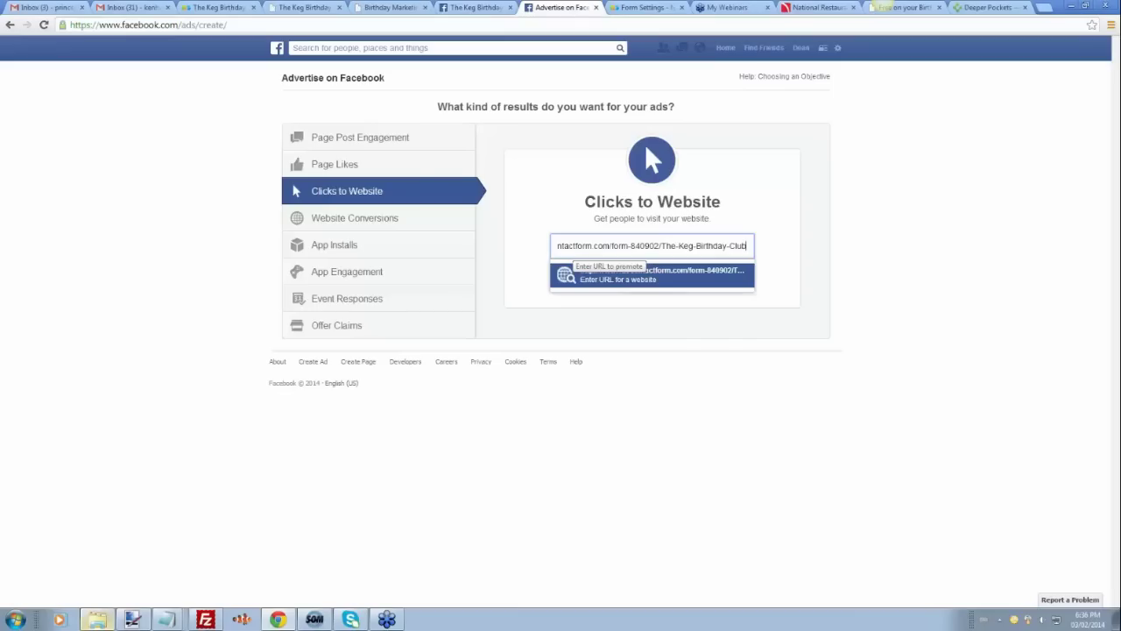
click(648, 278)
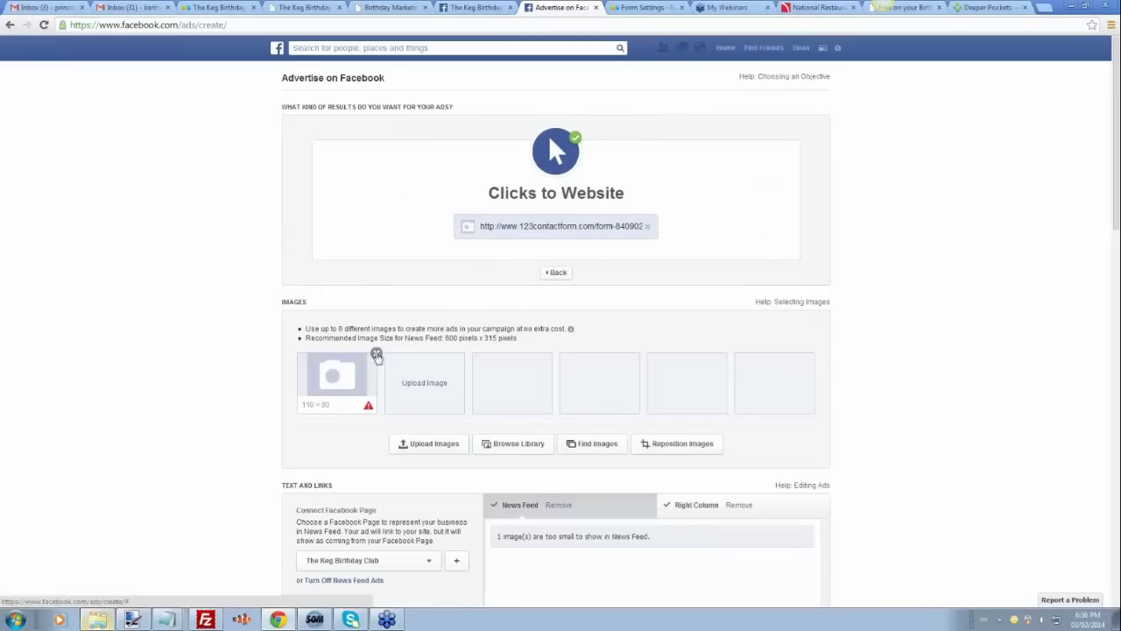
Step: Replace the ad's undersized image with golf-free-600x315 from the Birthday folder and remove the Right Column placement
click(375, 353)
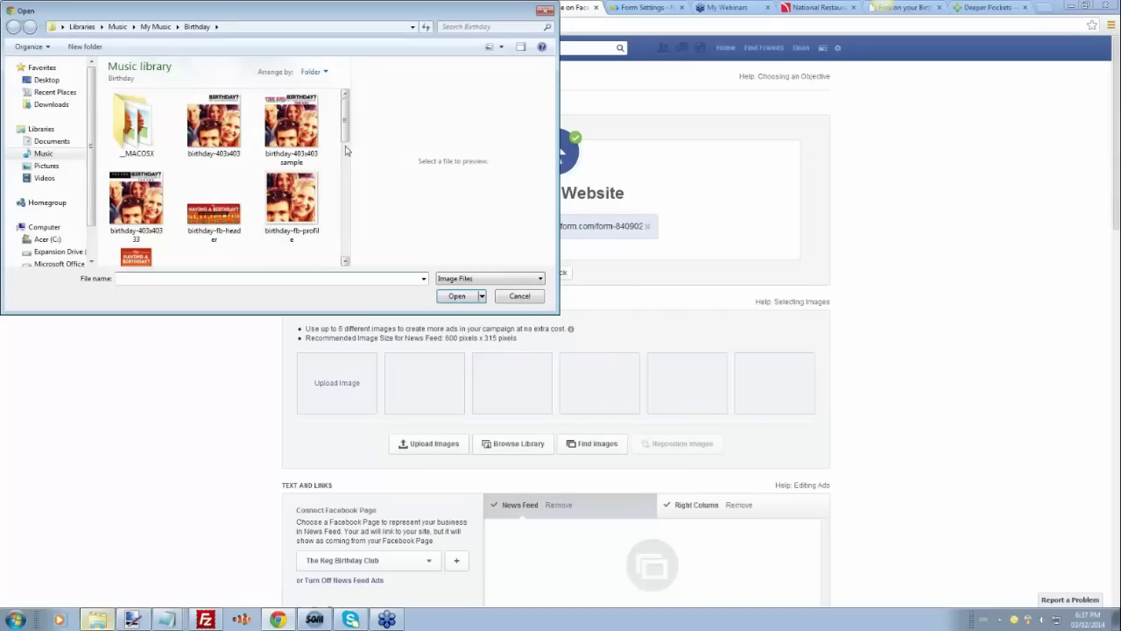
drag(345, 138, 345, 188)
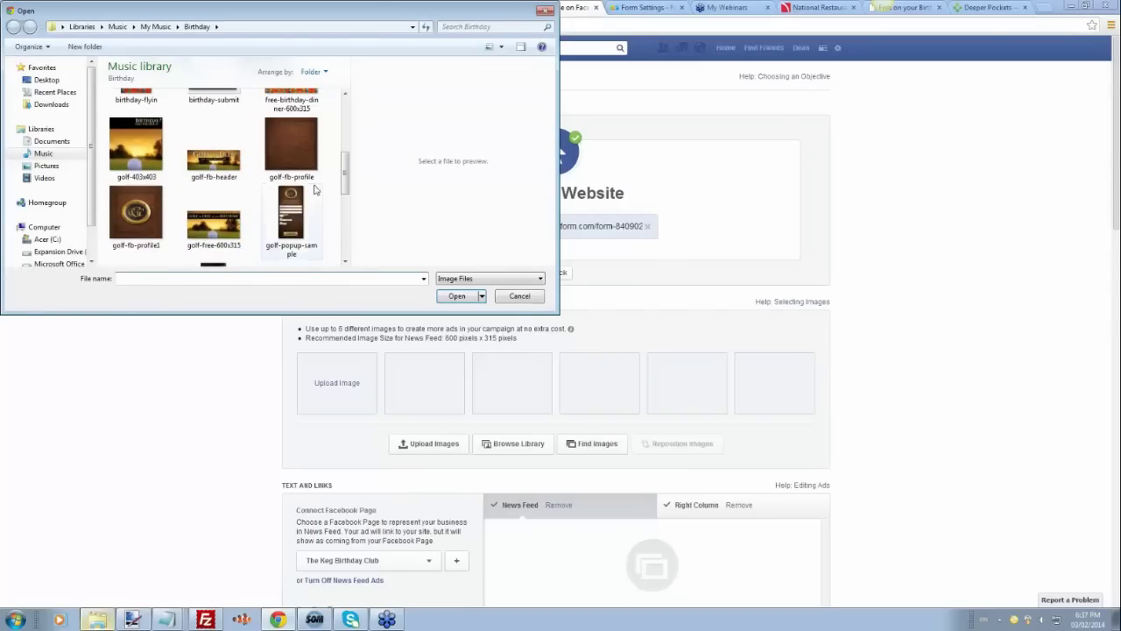
click(213, 225)
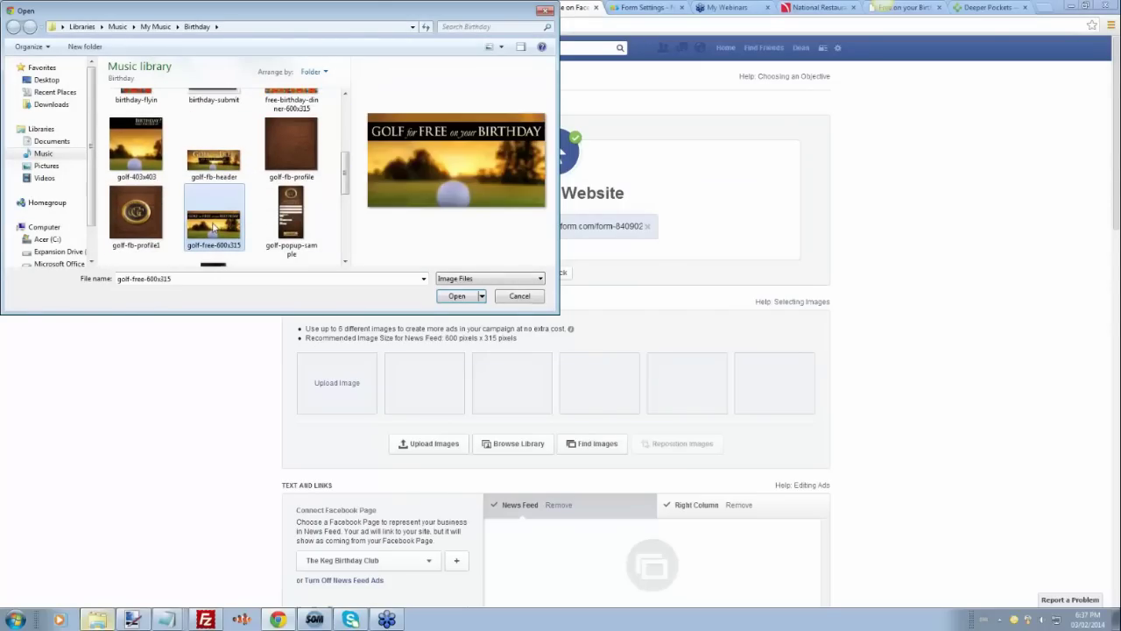
click(456, 296)
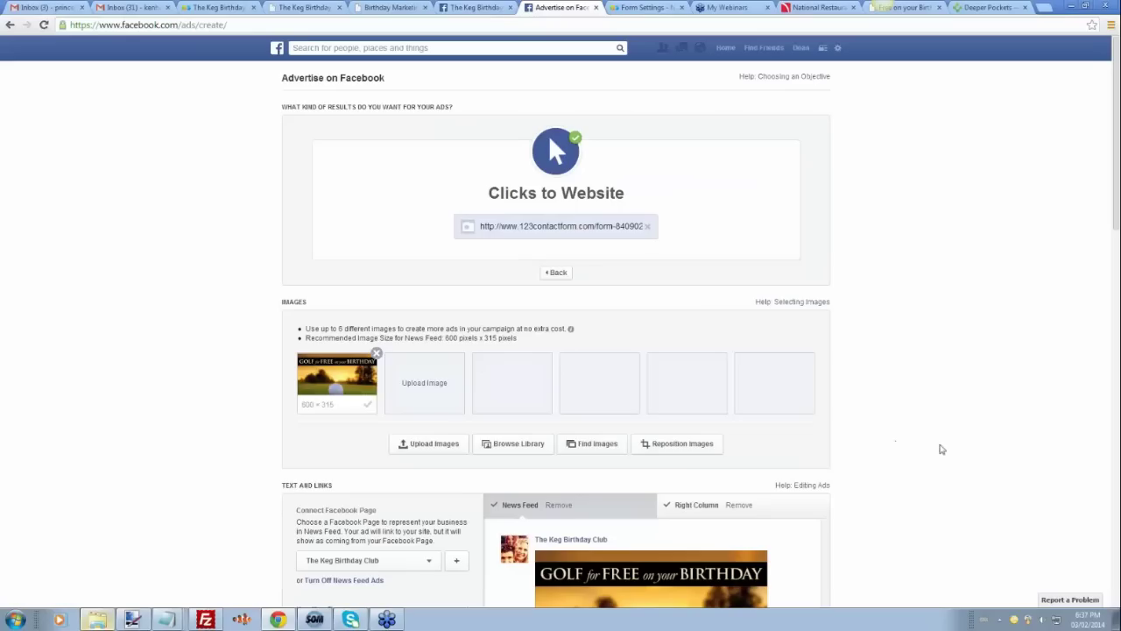
scroll(957, 451, down, 1)
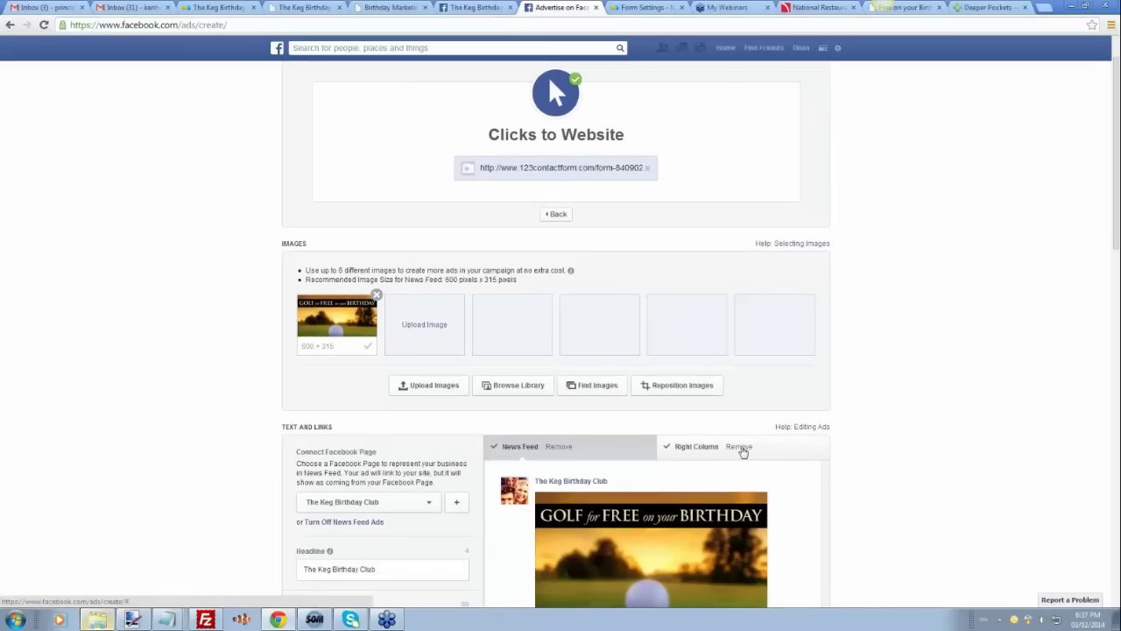
click(740, 449)
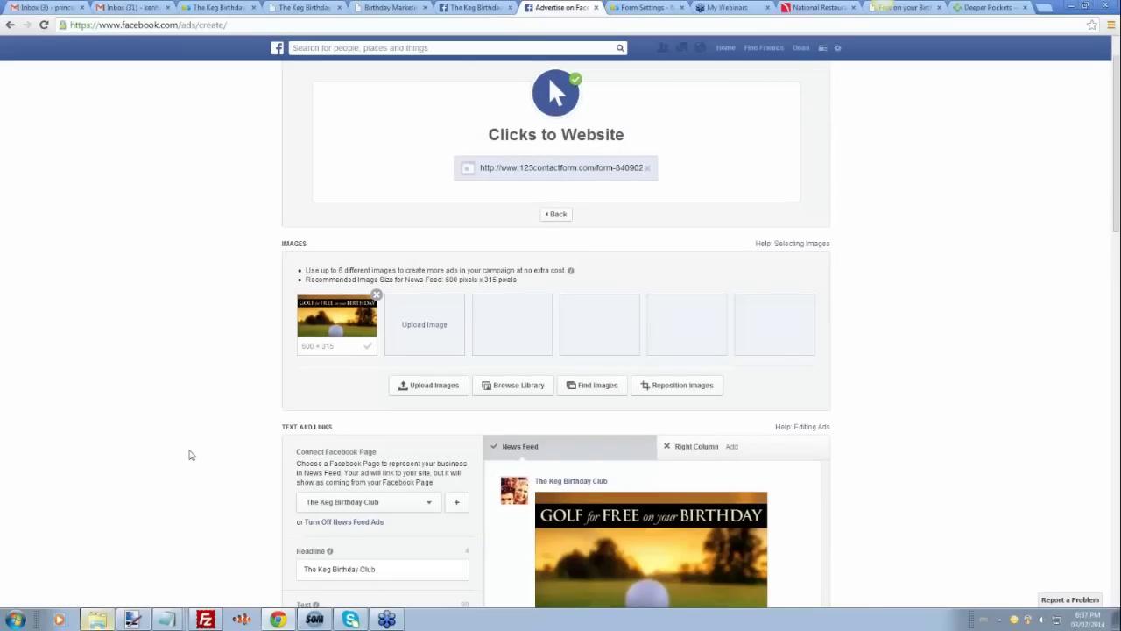
Step: Replace the ad's headline with CLAIM YOUR FREE
scroll(189, 454, down, 2)
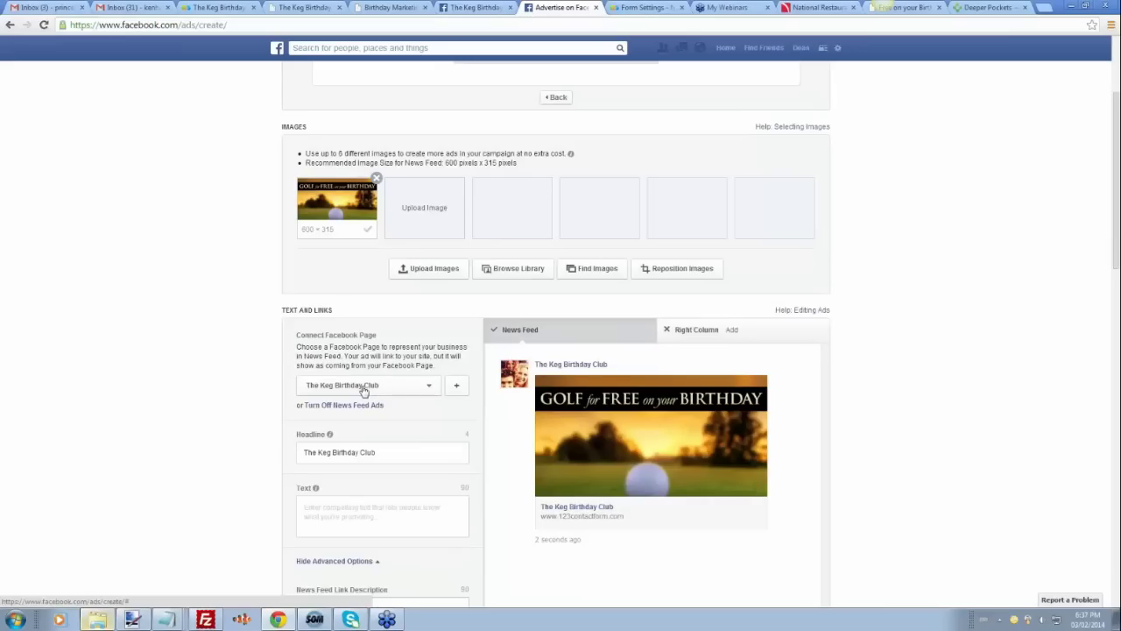
scroll(250, 441, down, 2)
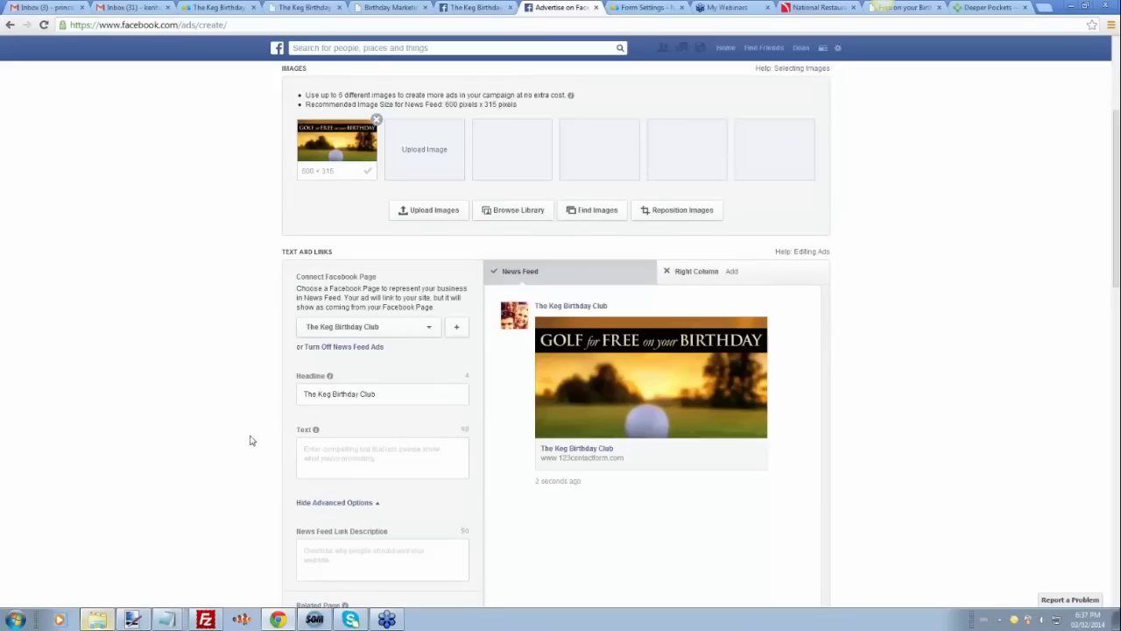
click(376, 336)
drag(377, 336, 301, 347)
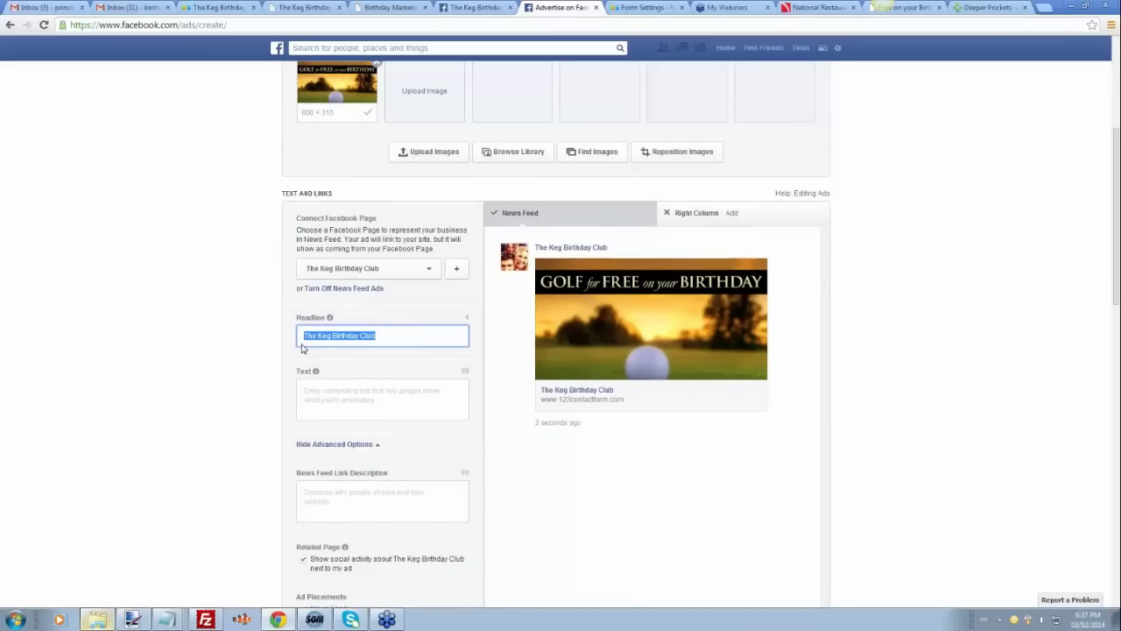
text(C)
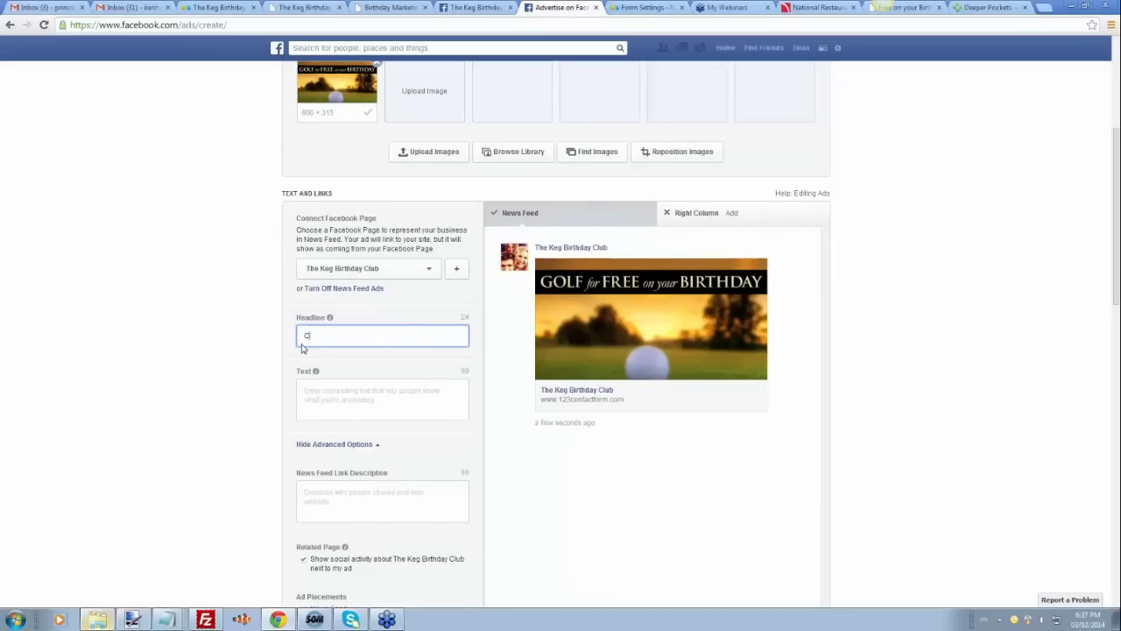
text(LAIM YOUR )
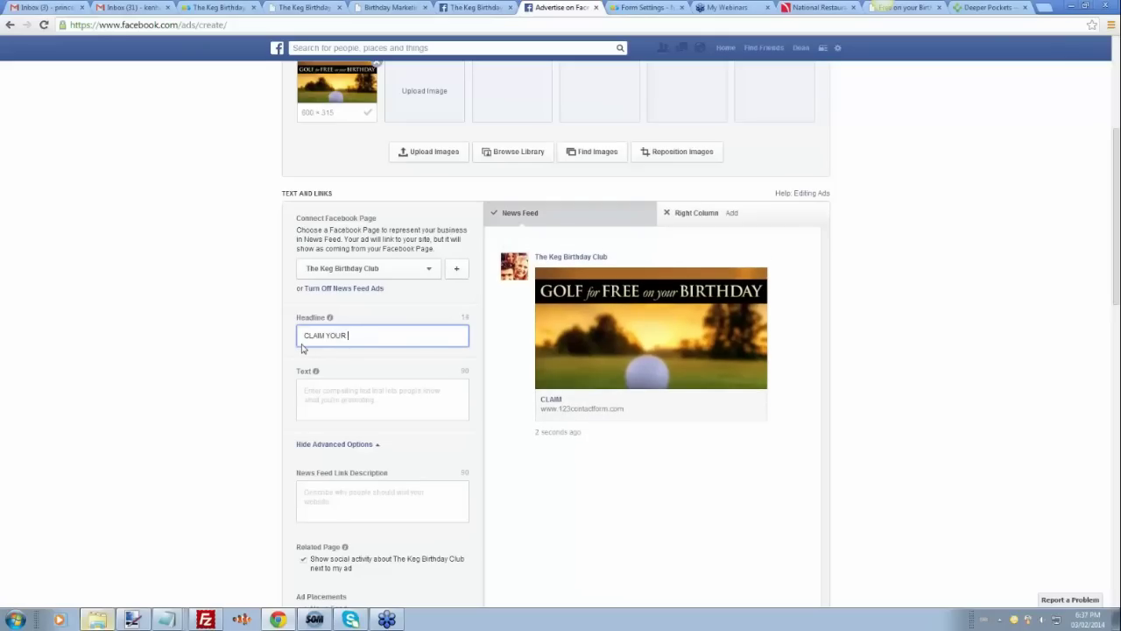
text(FREE)
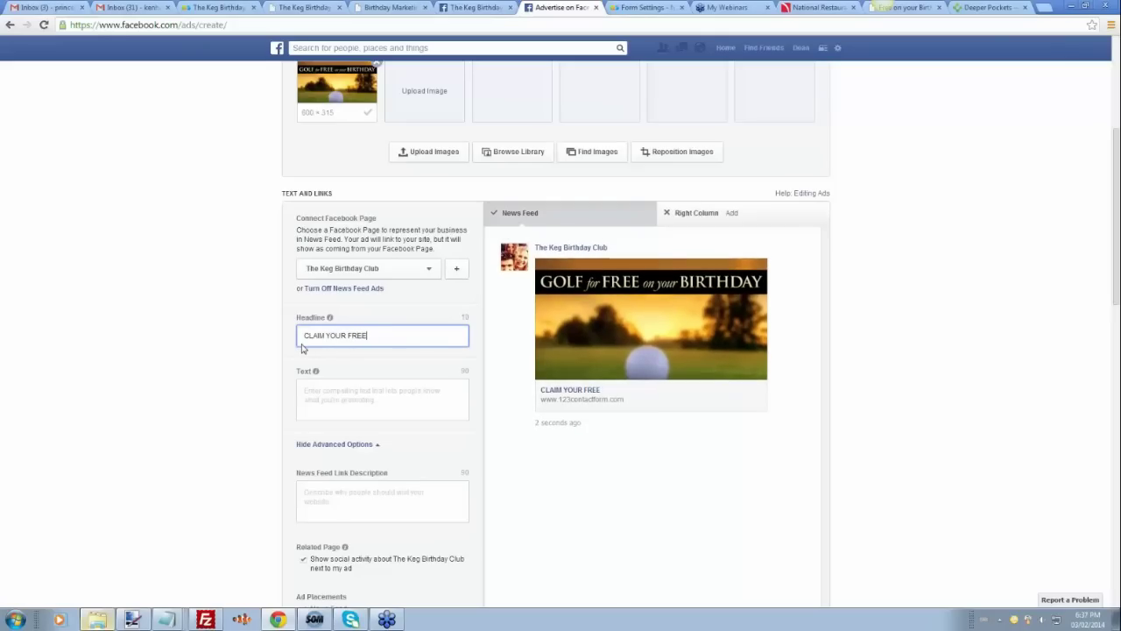
Step: Enter "click here" in lowercase as the ad's body text
click(304, 390)
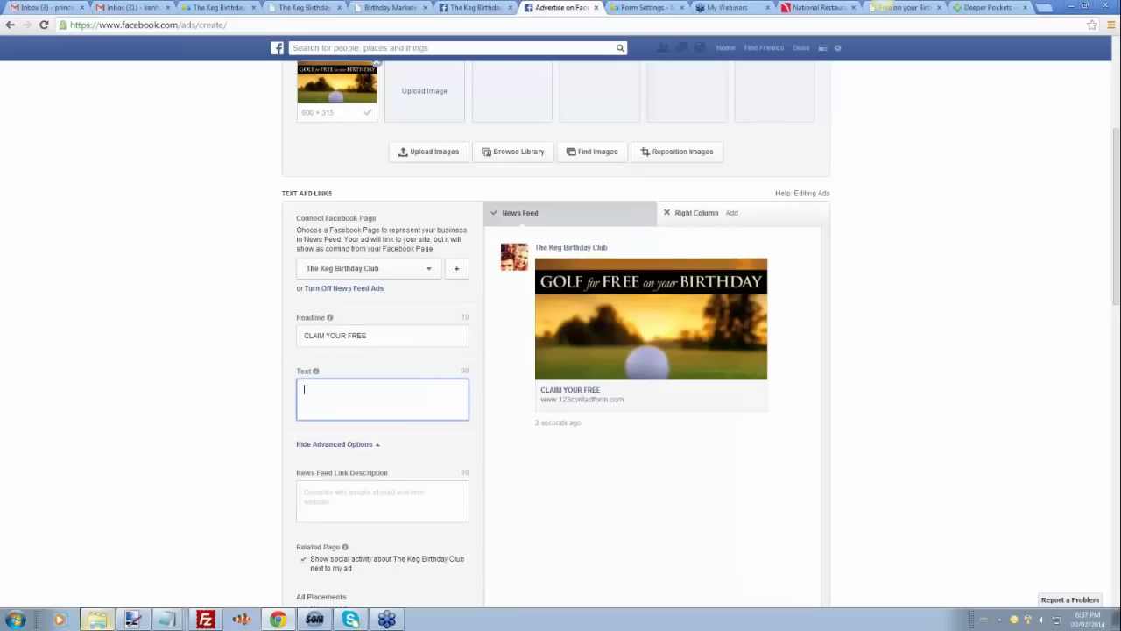
text(CLI)
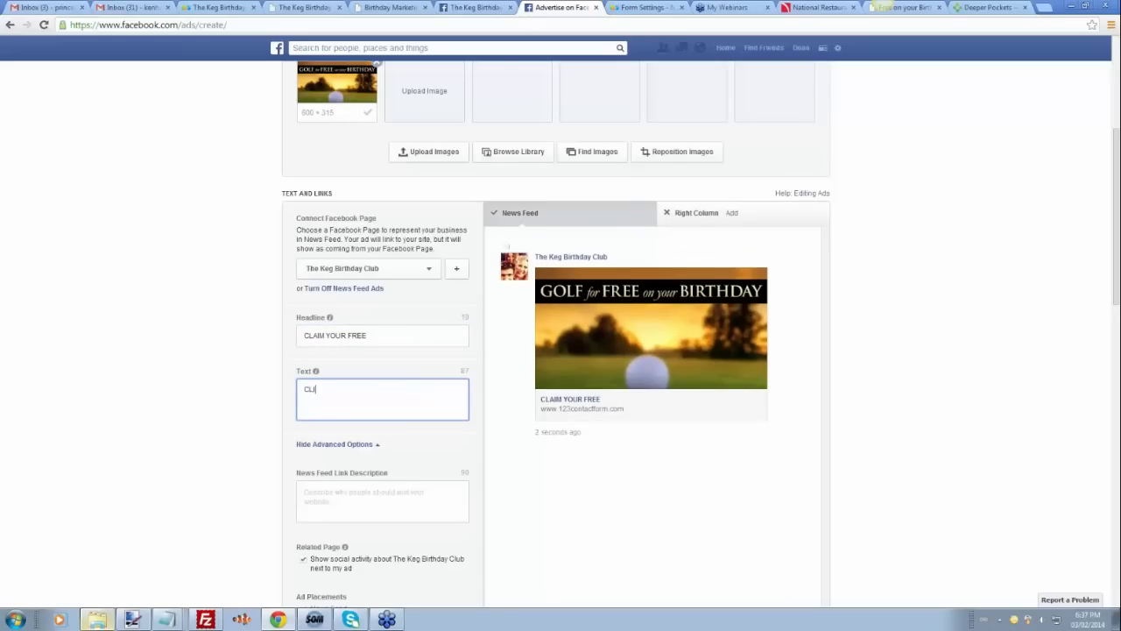
text(CK H)
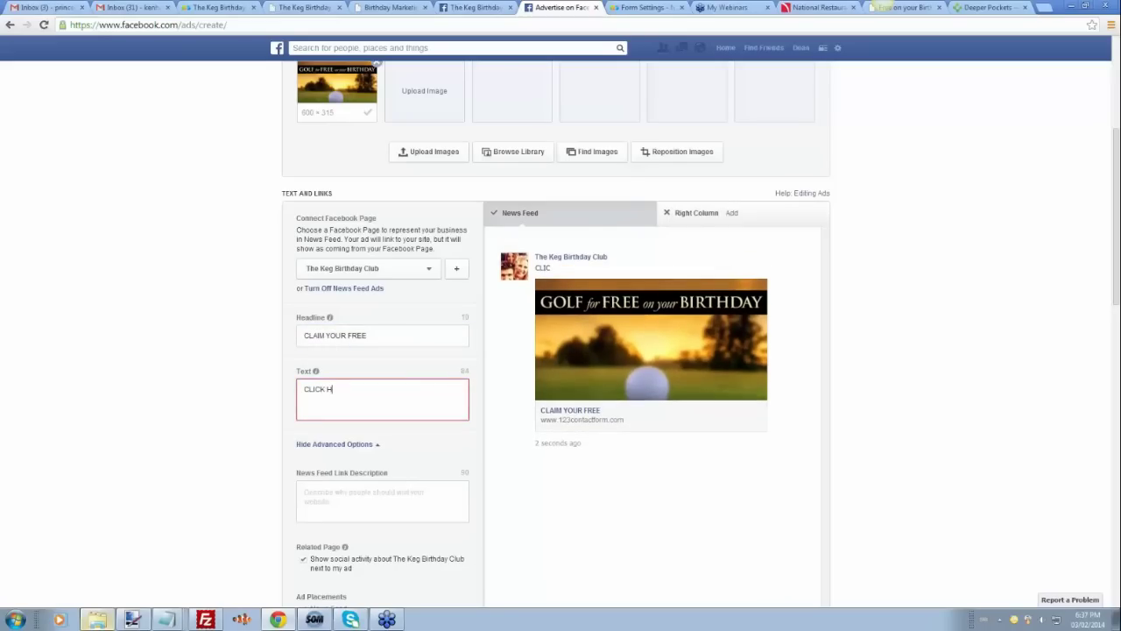
text(ERE)
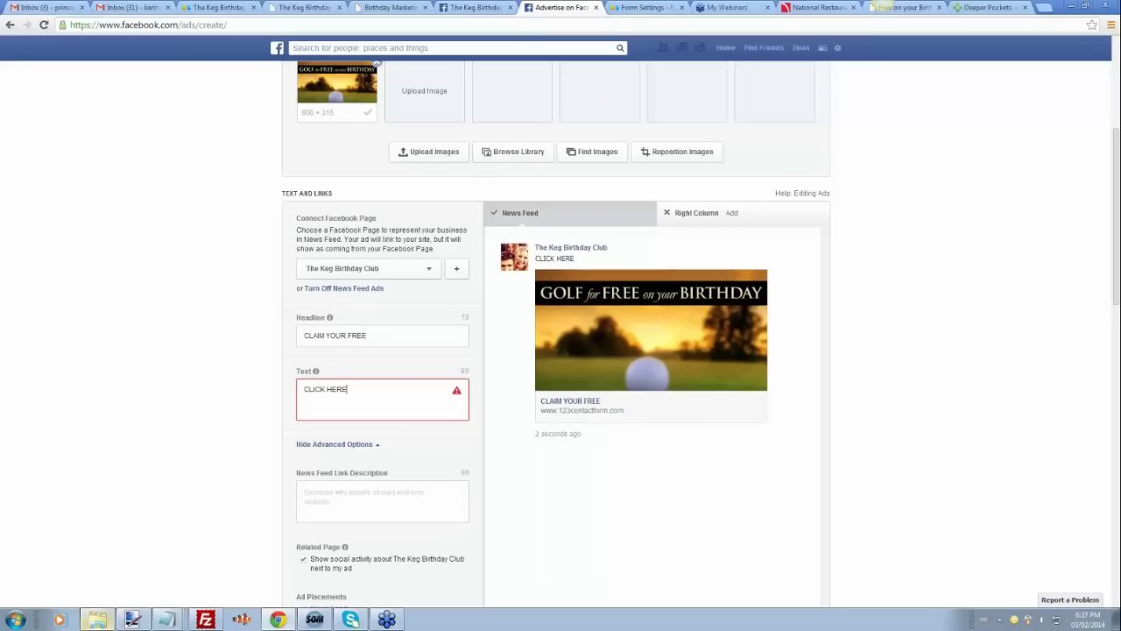
drag(348, 389, 301, 391)
text(click here)
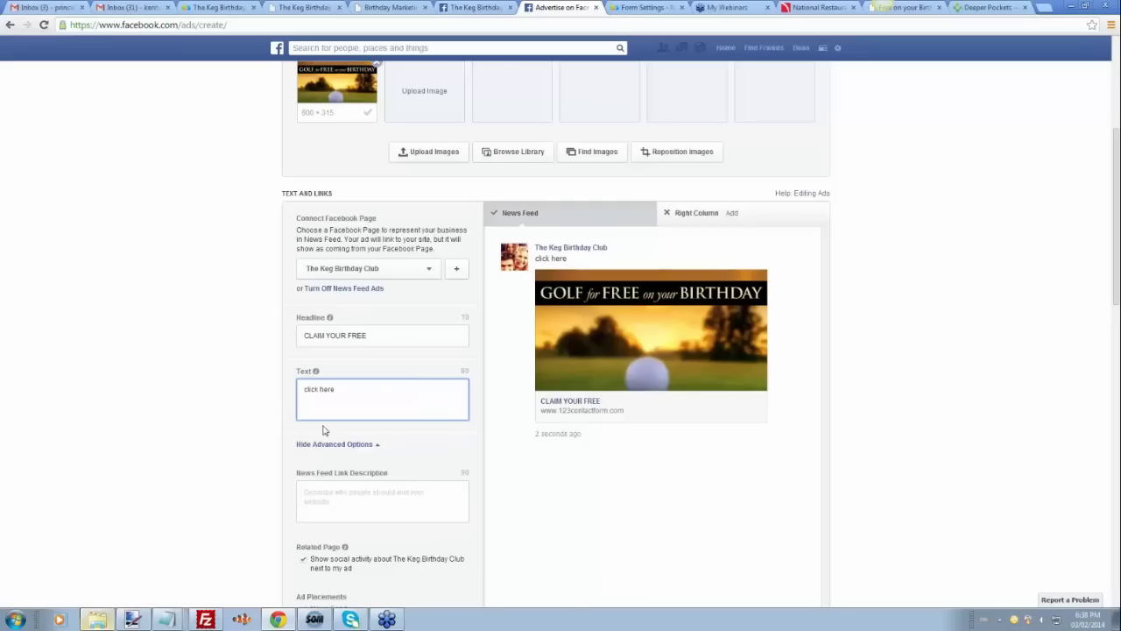
key(ctrl+a)
Step: Fill the ad's News Feed Link Description with a filler row of the letter f
scroll(244, 421, down, 1)
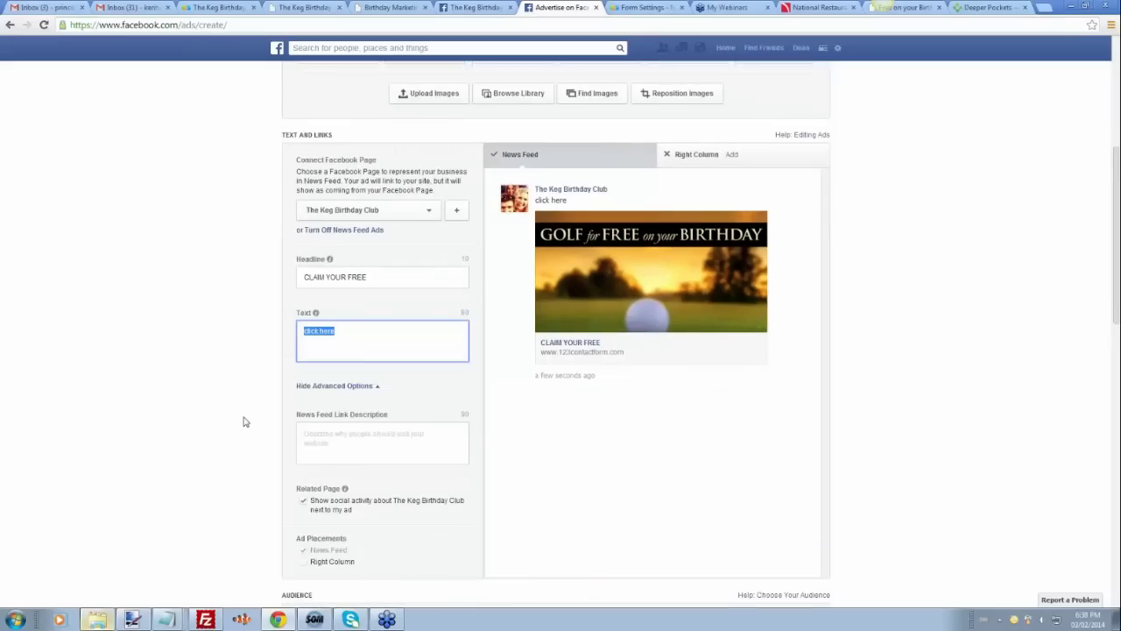
scroll(244, 422, down, 1)
key(Tab)
text(f)
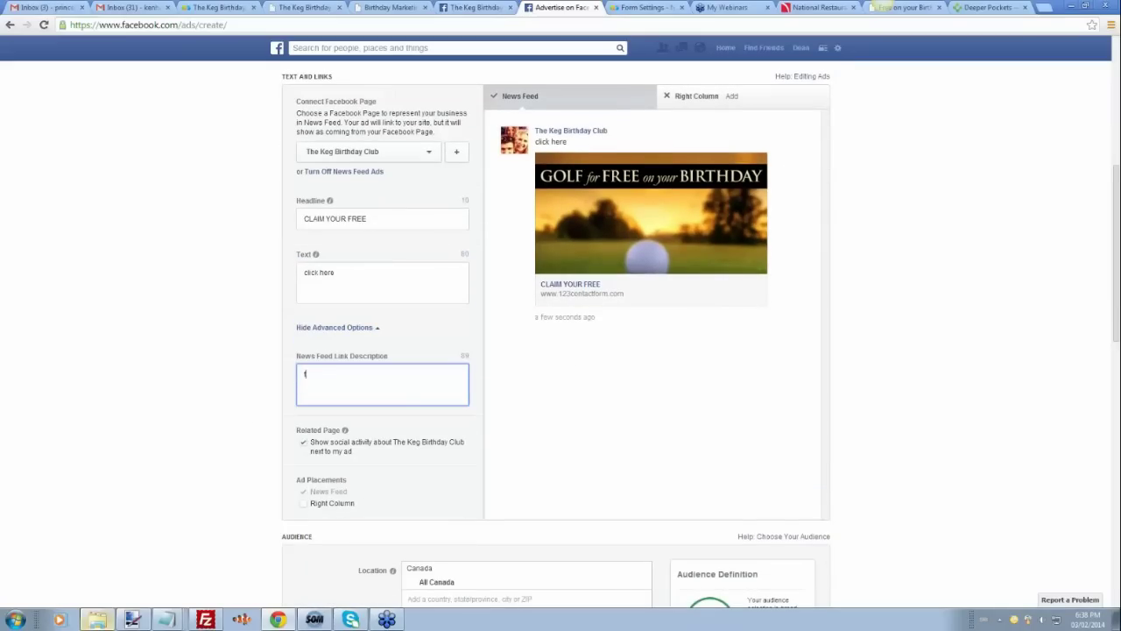
text(ffffffffffffffffffffffffffffffffffffffffffffffffffffffffffffffffffffffffff)
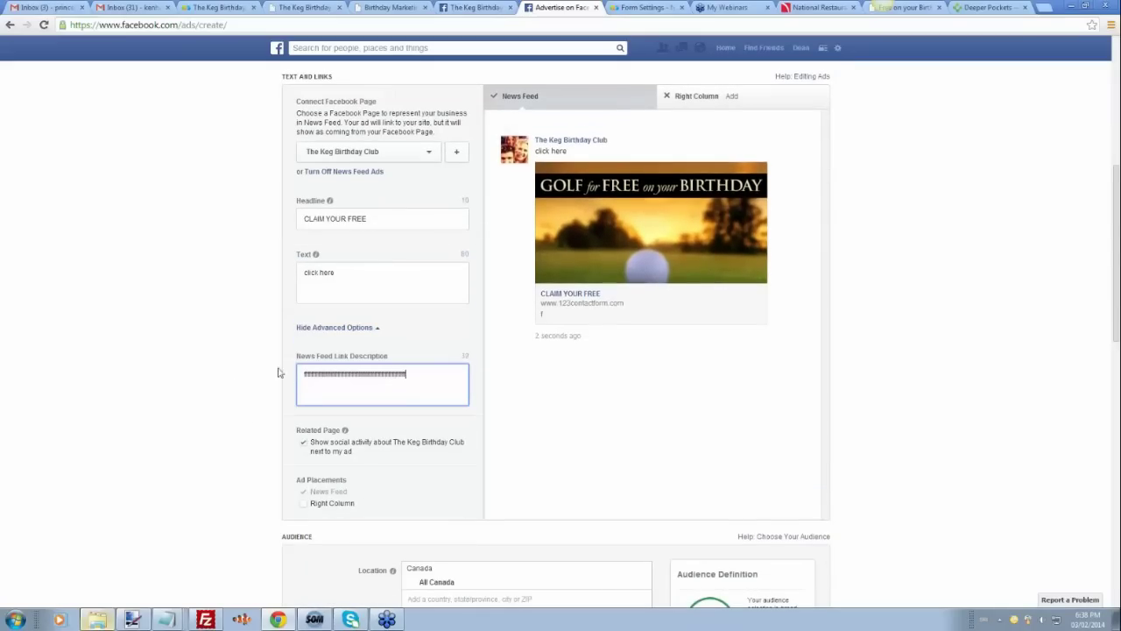
click(228, 366)
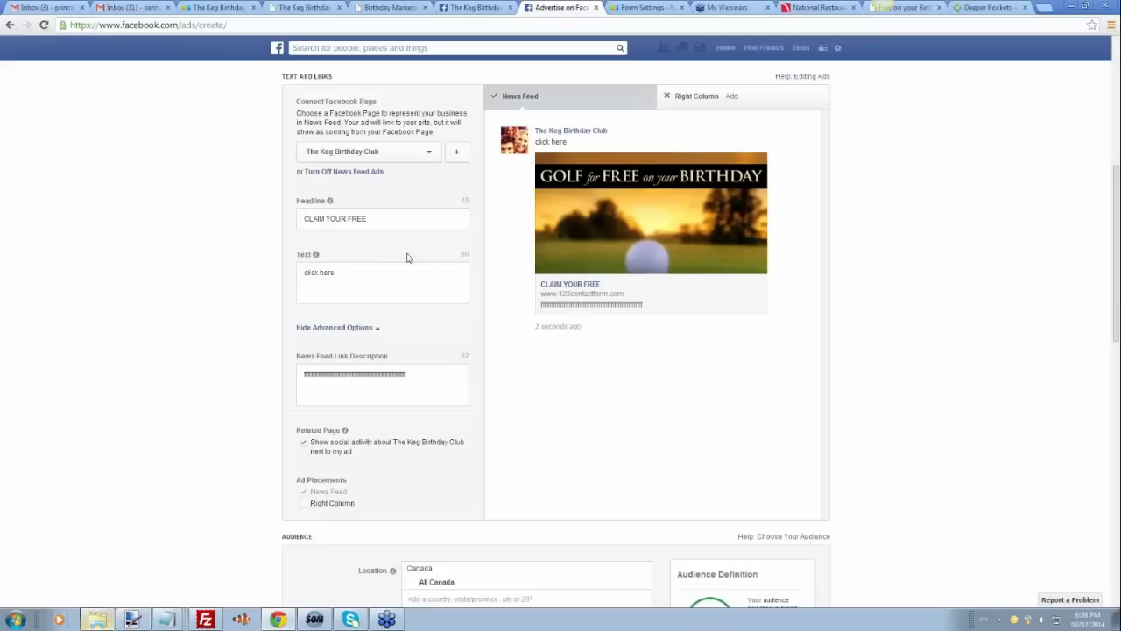
Step: Extend the ad's headline to CLAIM YOUR FREE BIRTHDAY DINNER
click(386, 226)
text(BIRT)
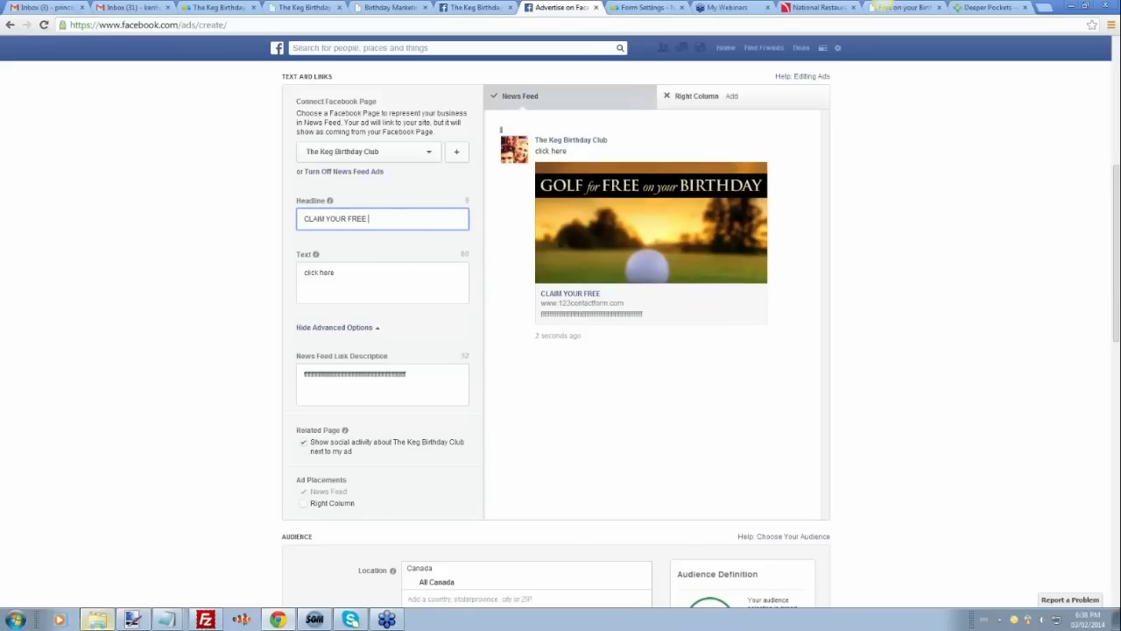
text(HDAY DINNER)
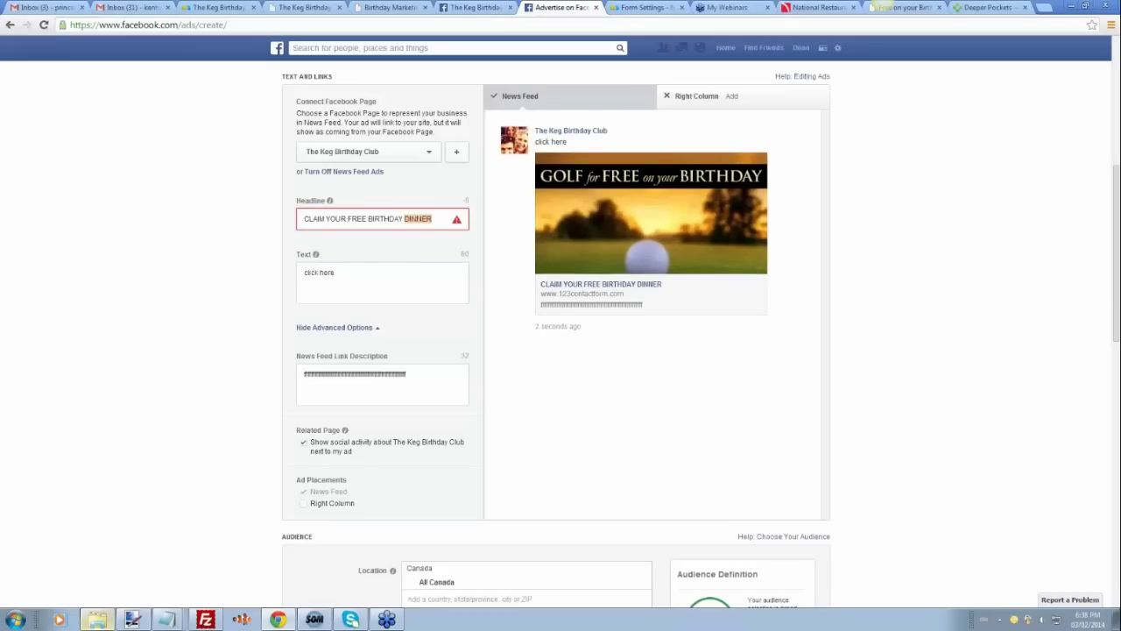
Step: Shorten the headline to CLAIM YOUR FREE DINNER by removing the word BIRTHDAY
click(367, 219)
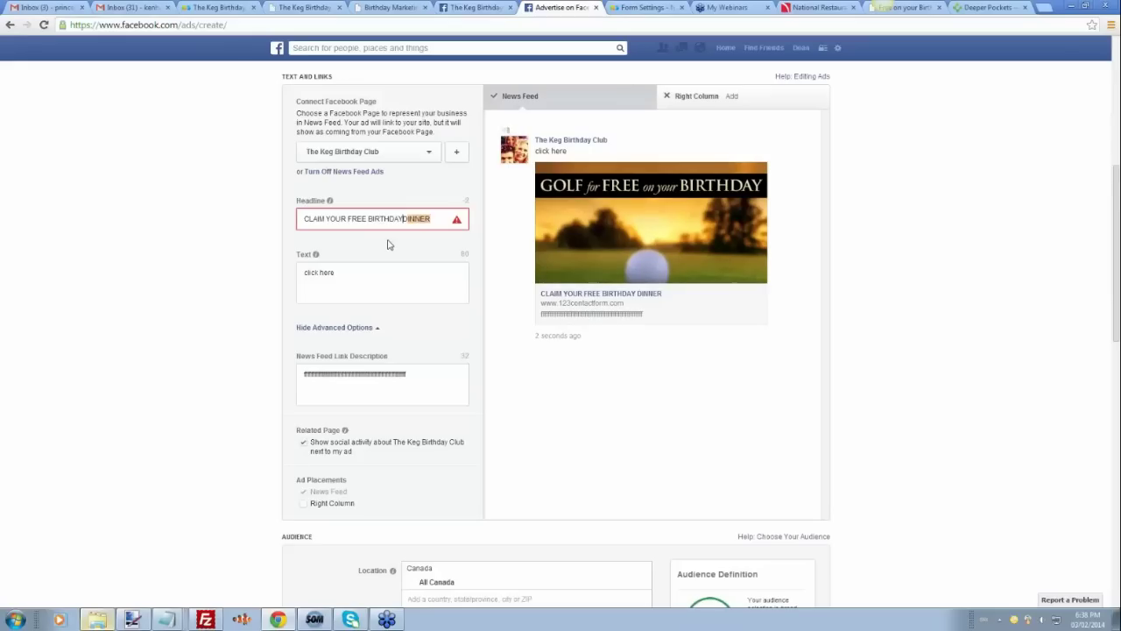
key(Delete)
key(Delete)
key(Delete)
key(Delete)
key(Delete)
key(Delete)
key(Delete)
key(Delete)
key(Delete)
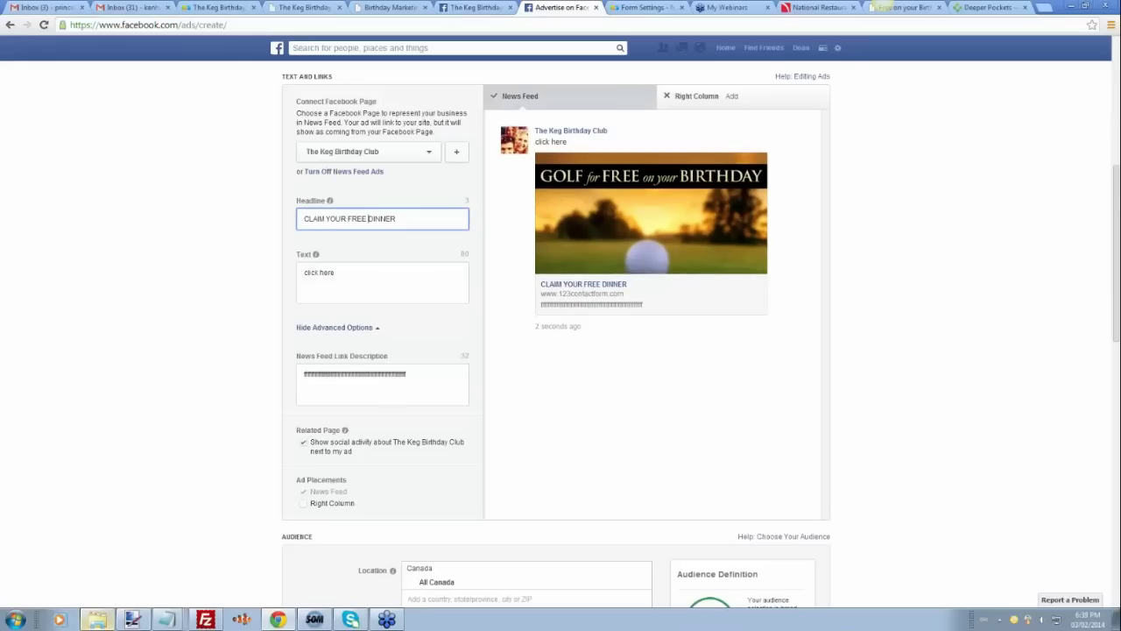
Step: Replace the ad's body text with a filler row of the letter g
drag(408, 375, 291, 387)
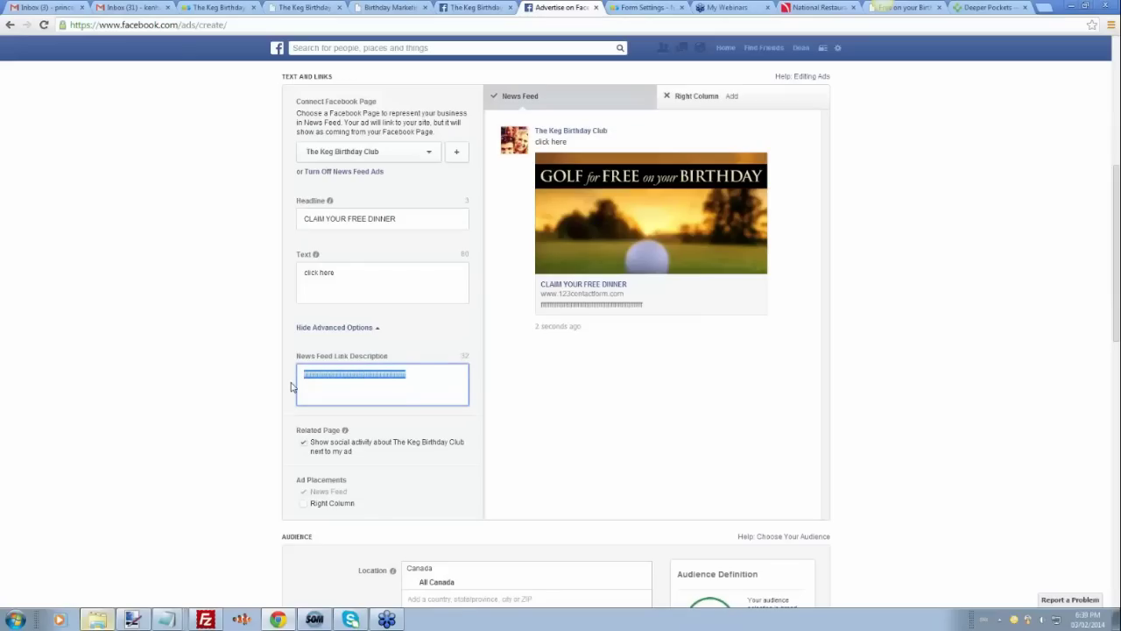
drag(338, 273, 287, 276)
text(ggggggg)
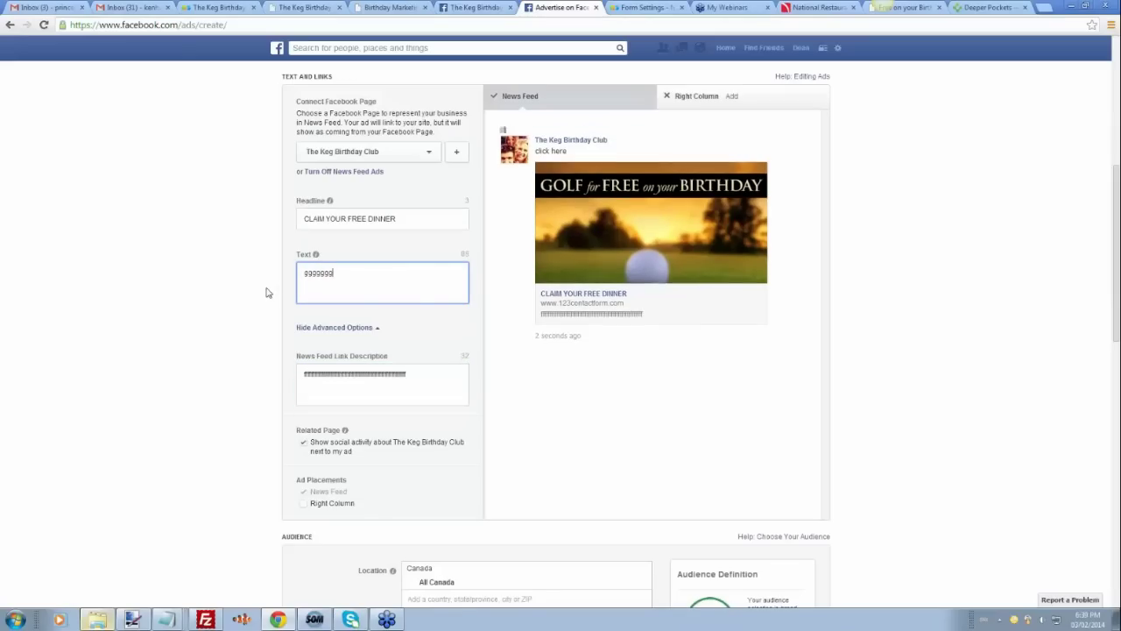
text(gggggggggggggggg)
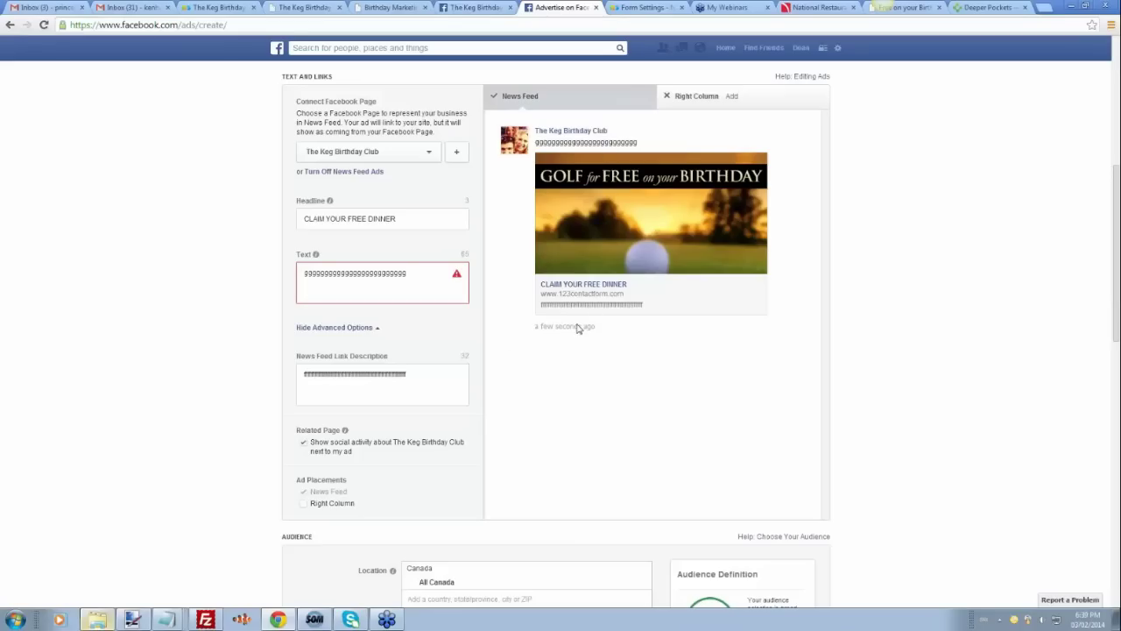
Step: Turn off showing social activity about The Keg Birthday Club next to the ad and review the audience targeting and event categories
scroll(208, 431, down, 2)
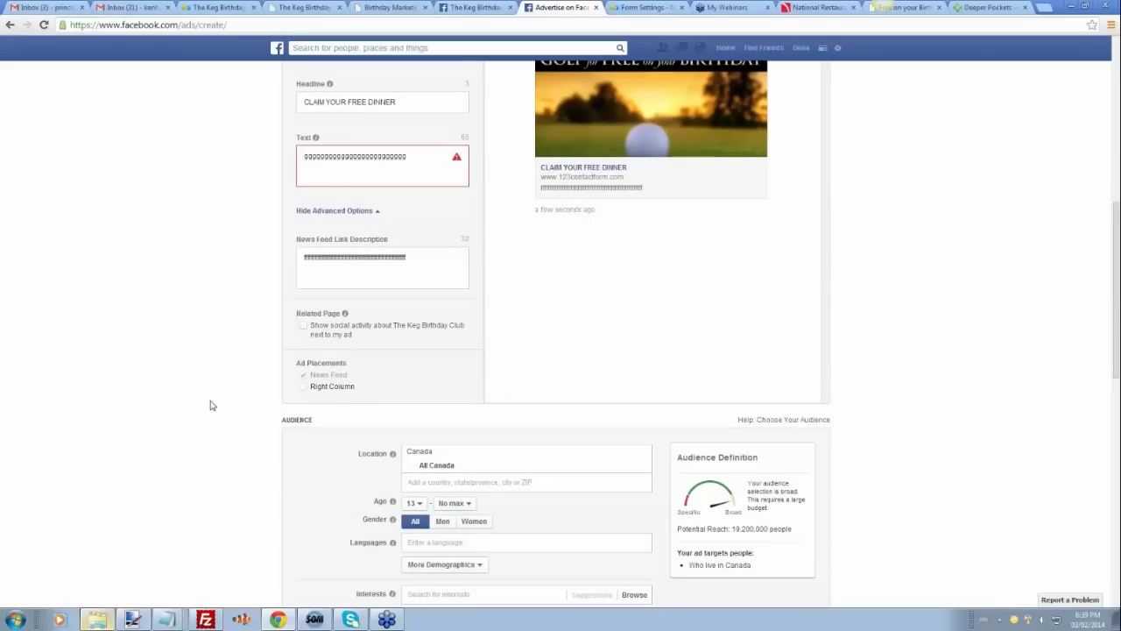
scroll(211, 406, down, 4)
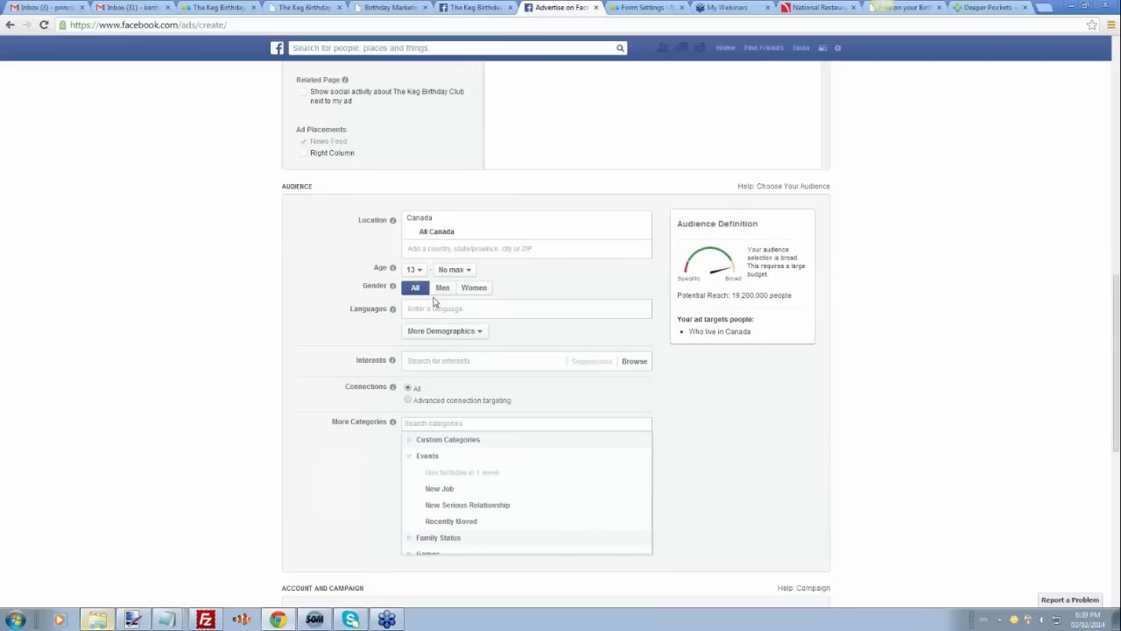
scroll(500, 412, down, 1)
mouse_move(500, 413)
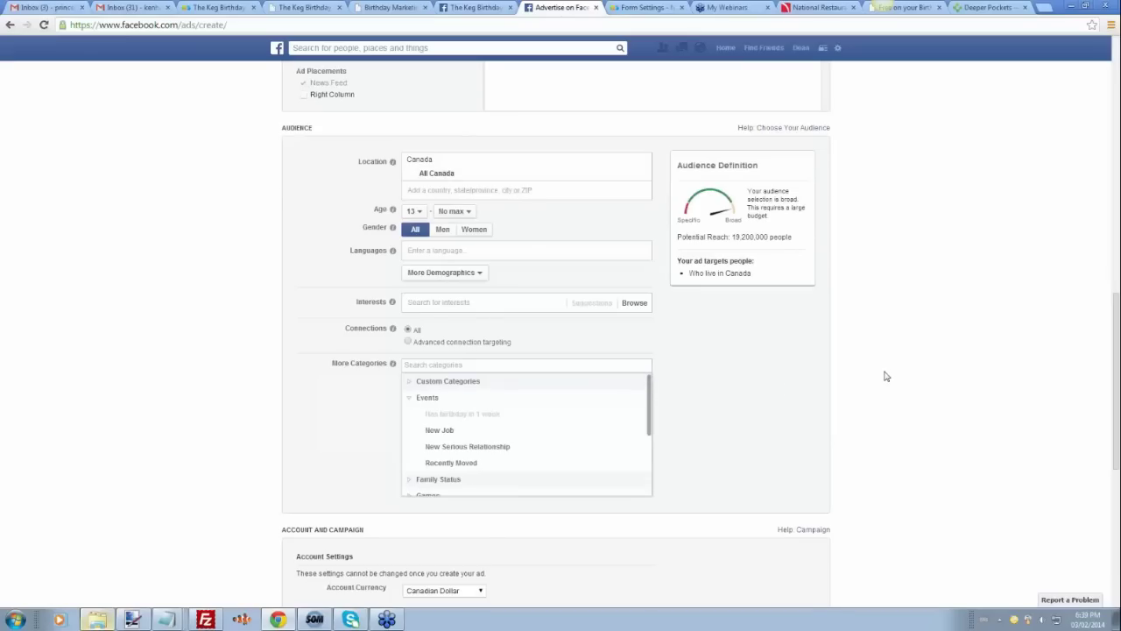
Step: Review the finished ad preview and switch to The Keg birthday demo page with its free dinner reservation form
scroll(885, 377, up, 5)
scroll(885, 373, up, 2)
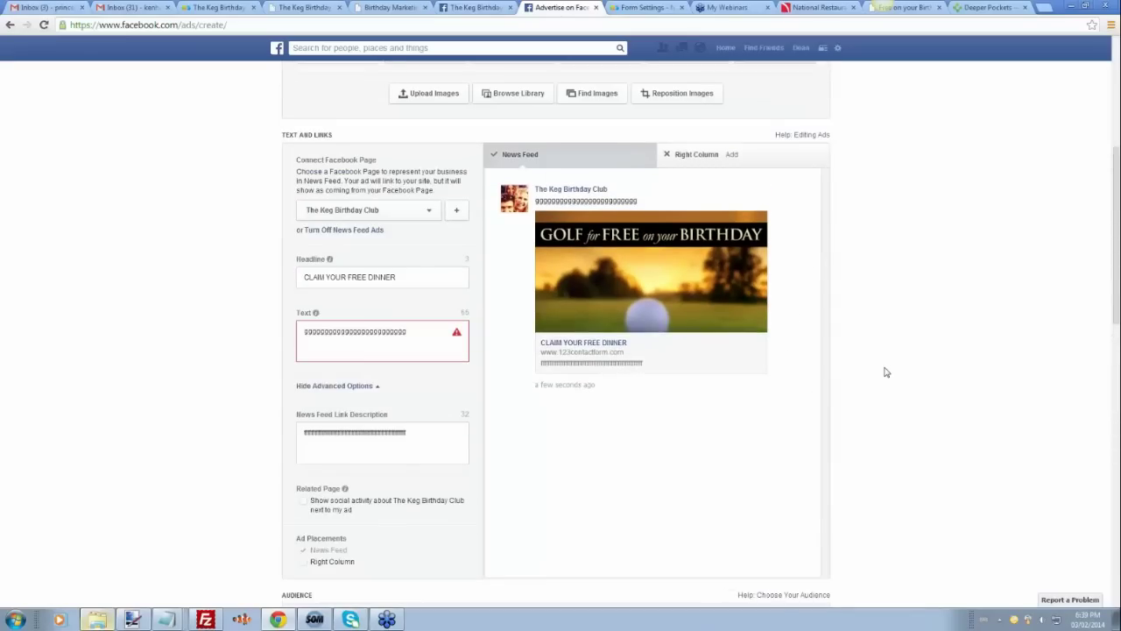
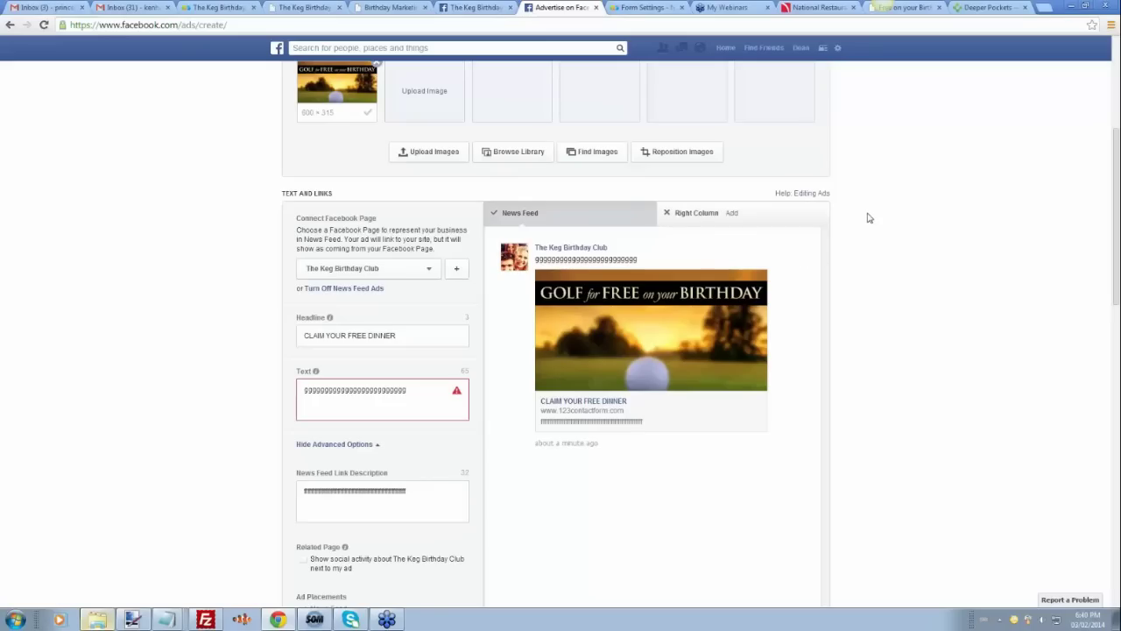
scroll(868, 218, up, 2)
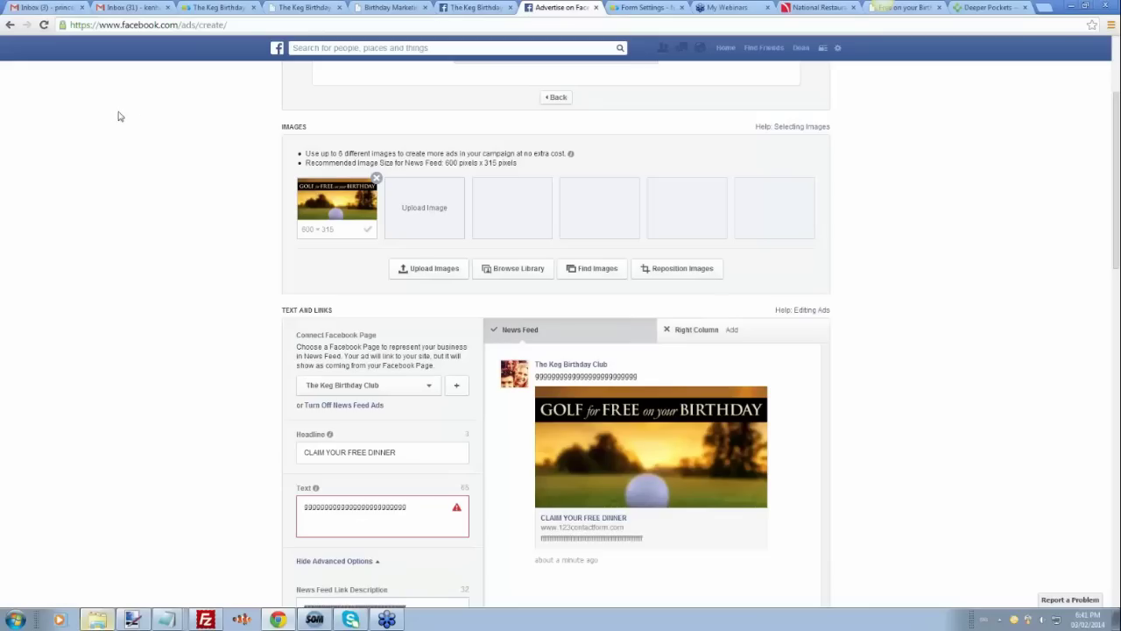
click(303, 10)
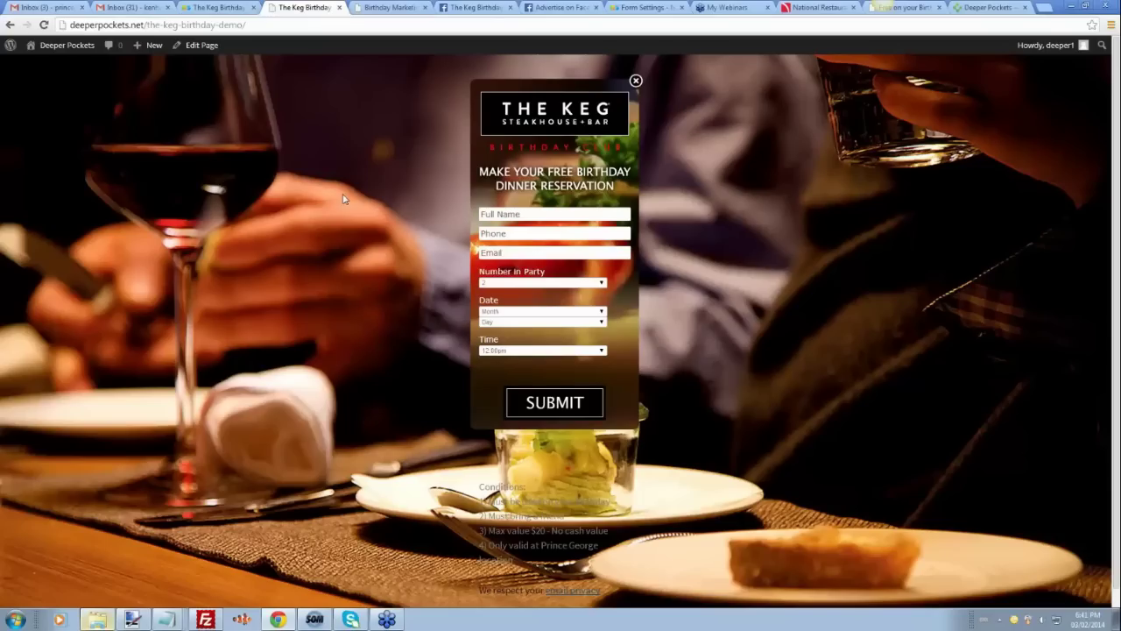
Step: Add the AWeber third-party application to The Keg Birthday Club form in 123ContactForm and return to the live reservation form
click(211, 10)
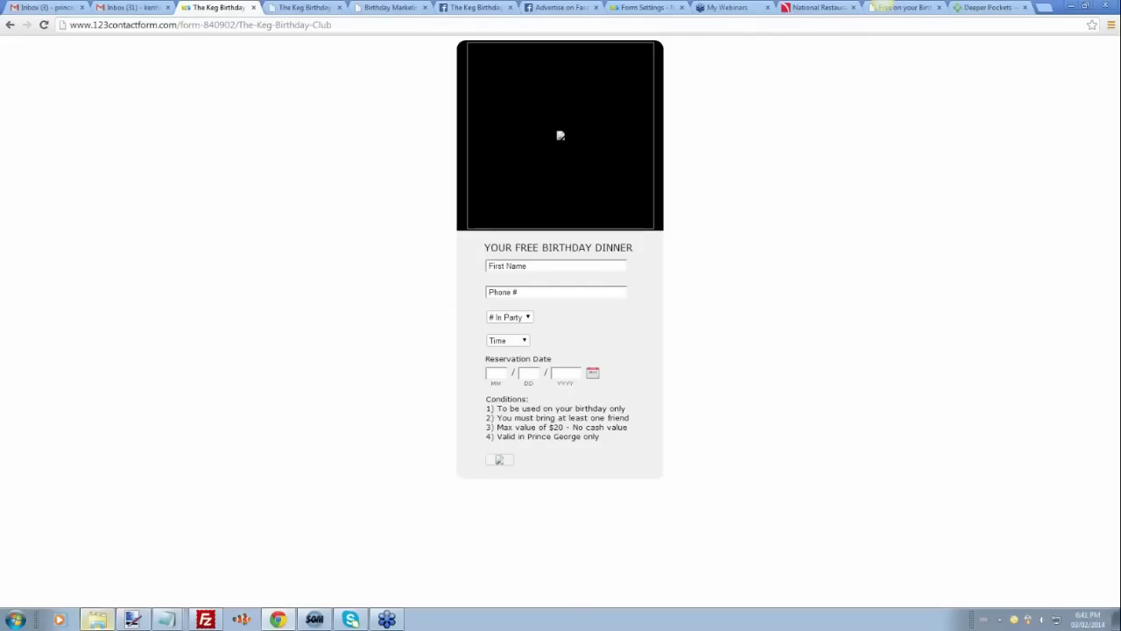
click(637, 8)
mouse_move(426, 159)
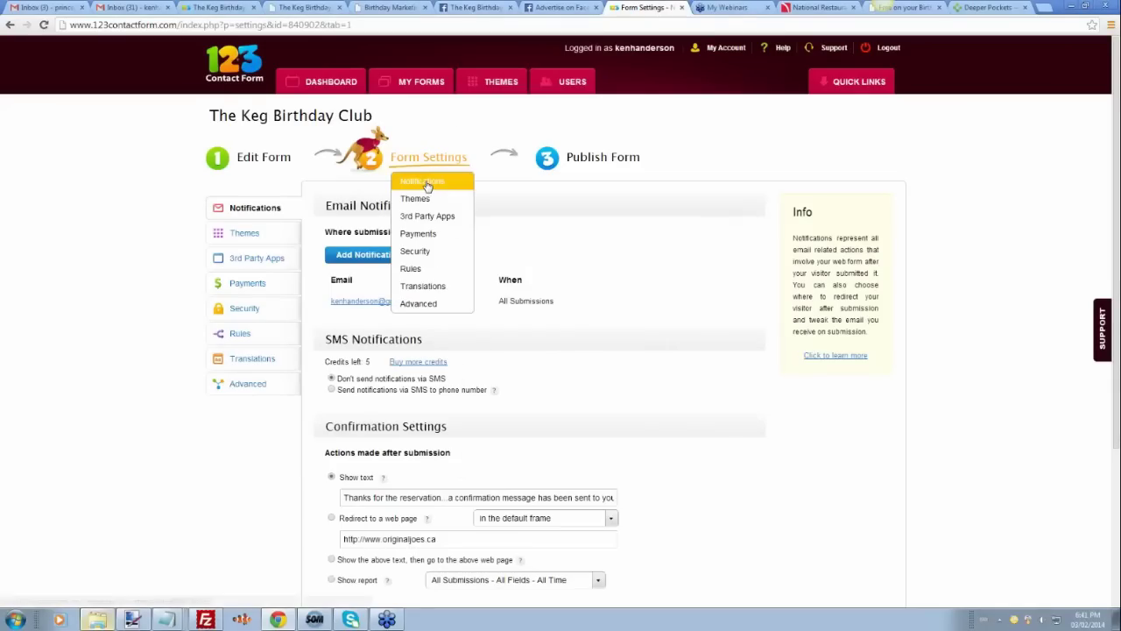
click(427, 220)
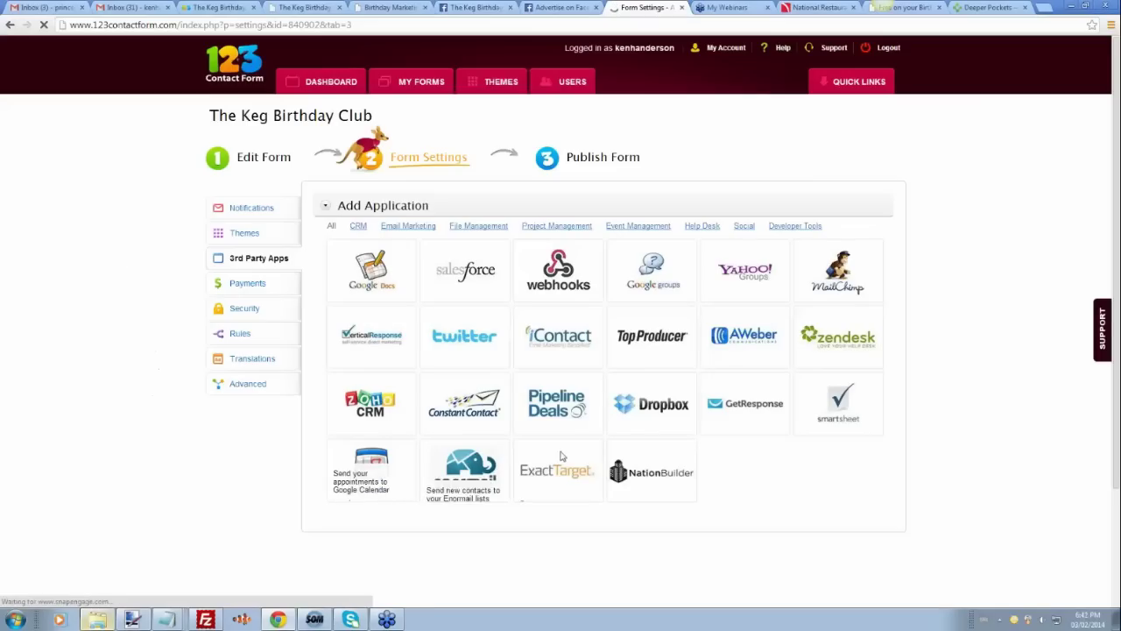
mouse_move(778, 364)
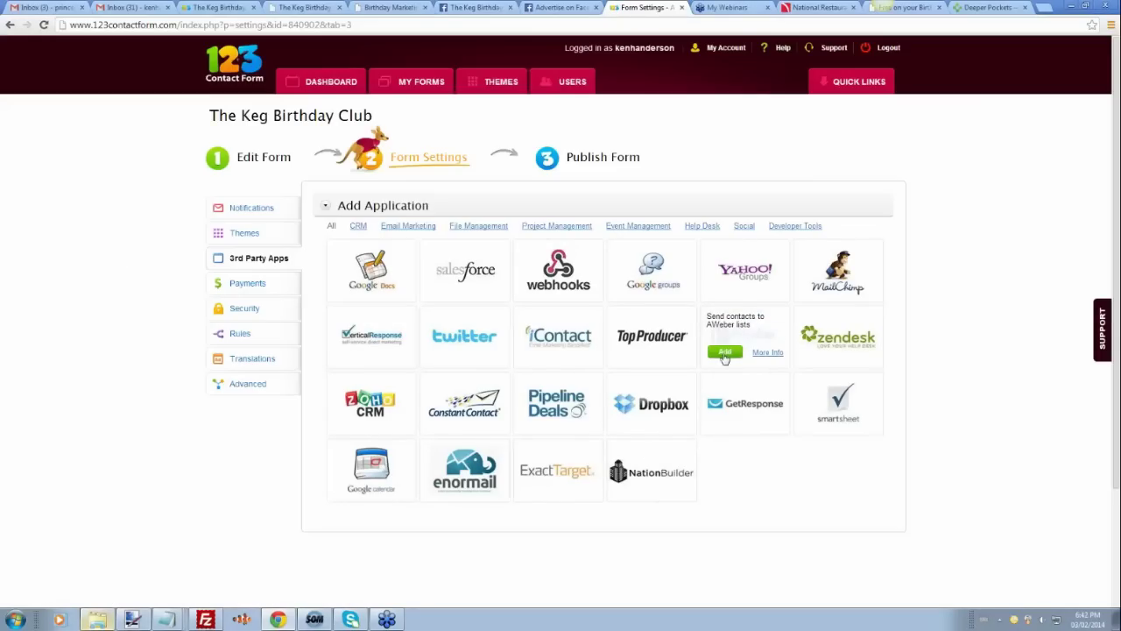
click(725, 354)
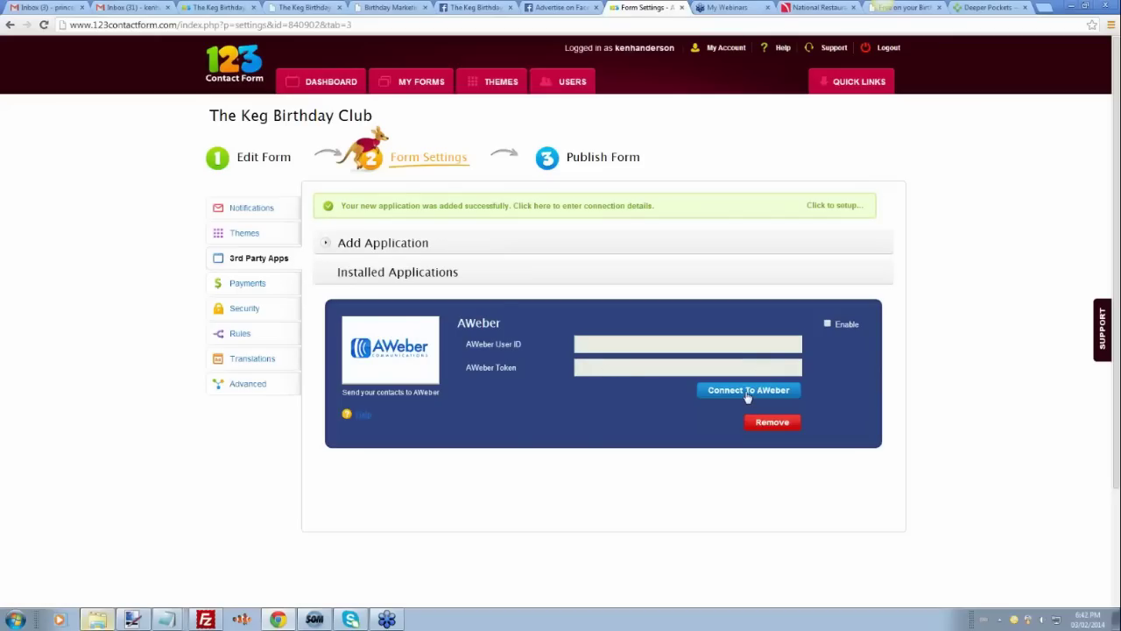
click(203, 8)
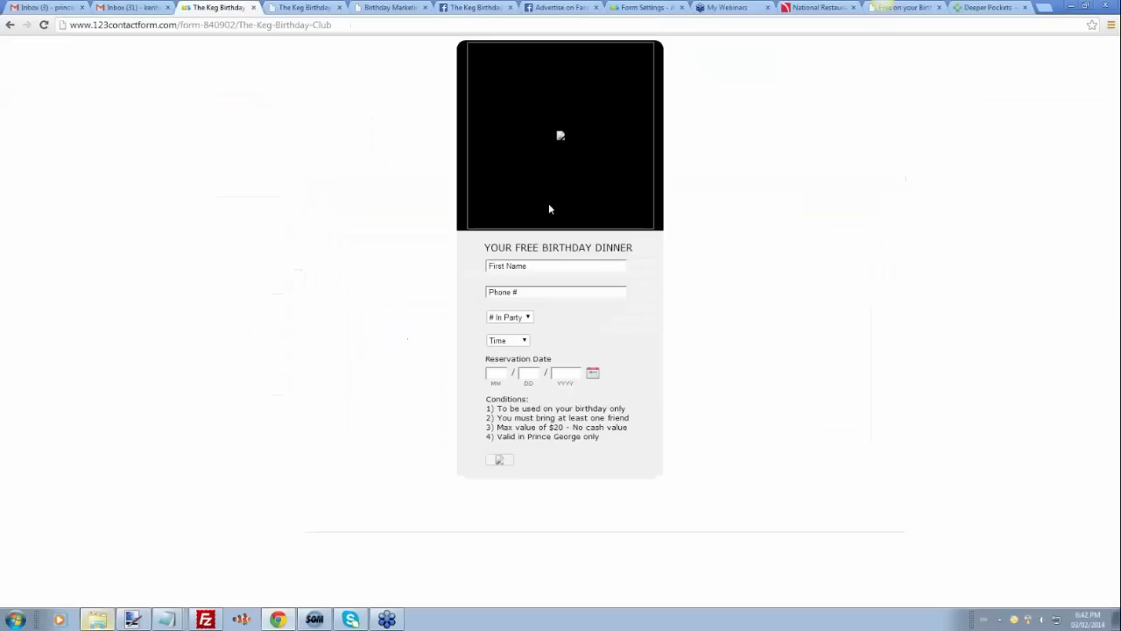